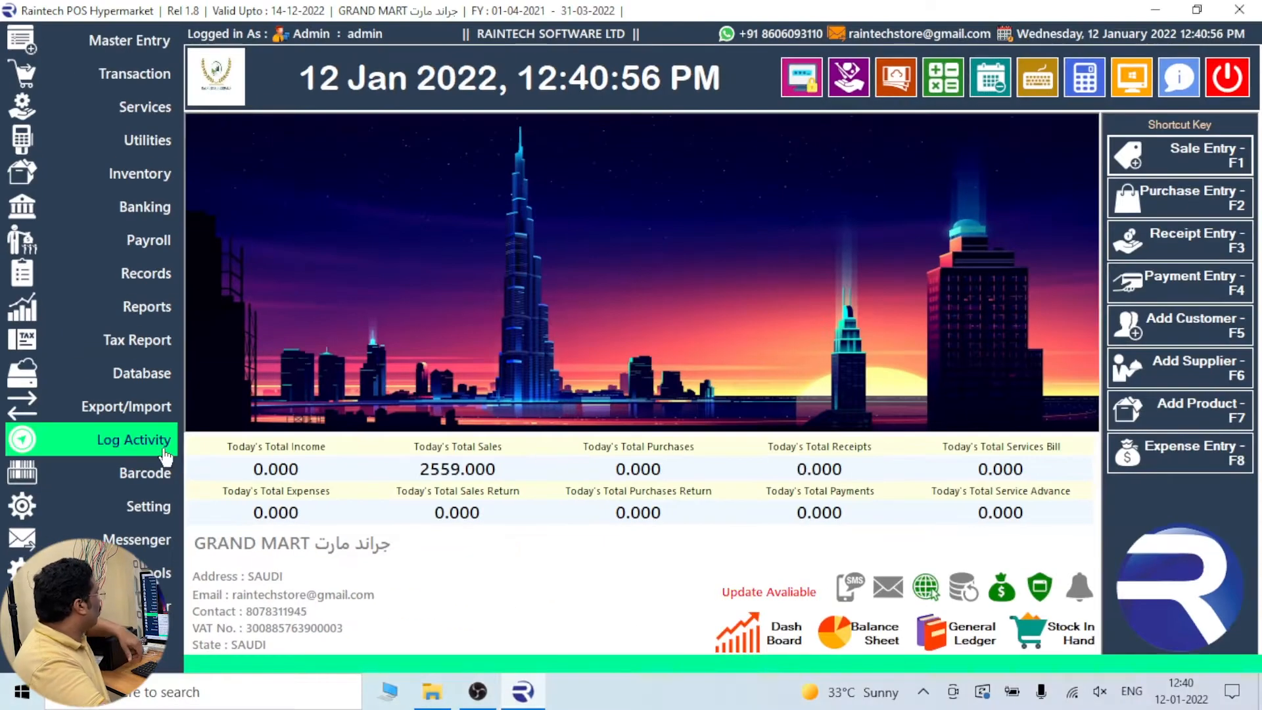
Download the sample Excel format for product import to the desktop and close the Products Import/Export window
left_click(133, 409)
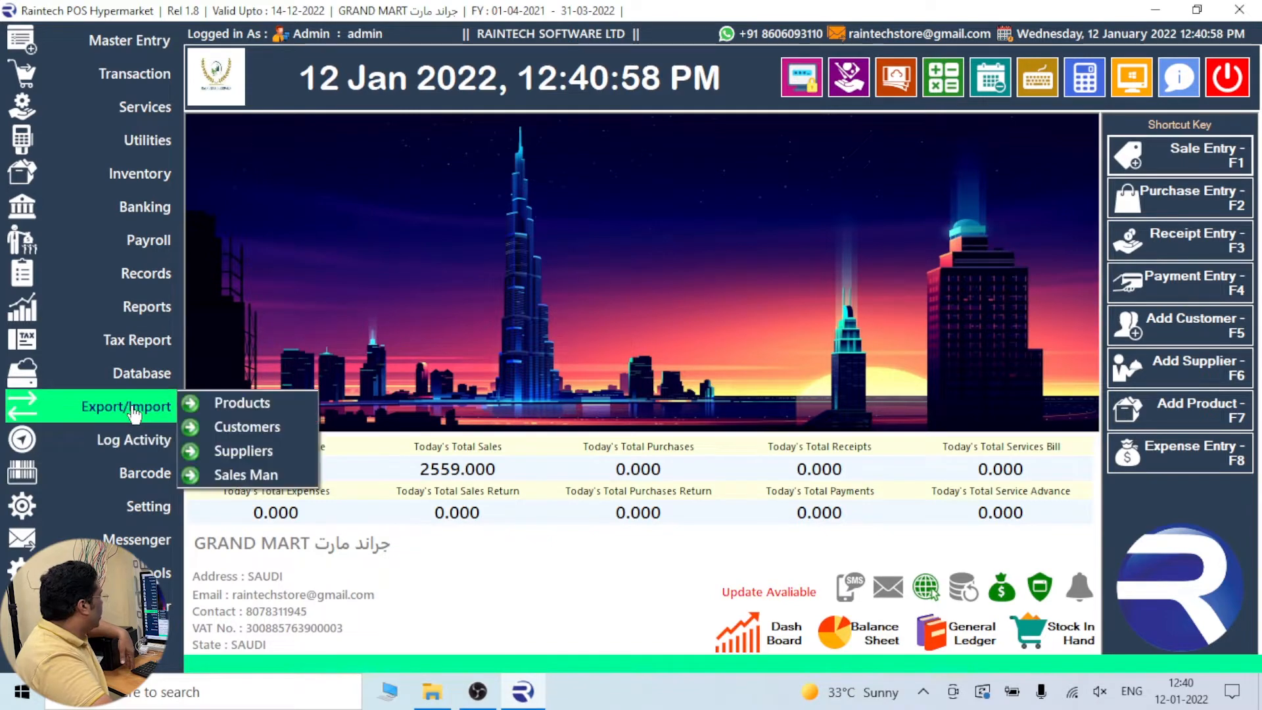
left_click(209, 403)
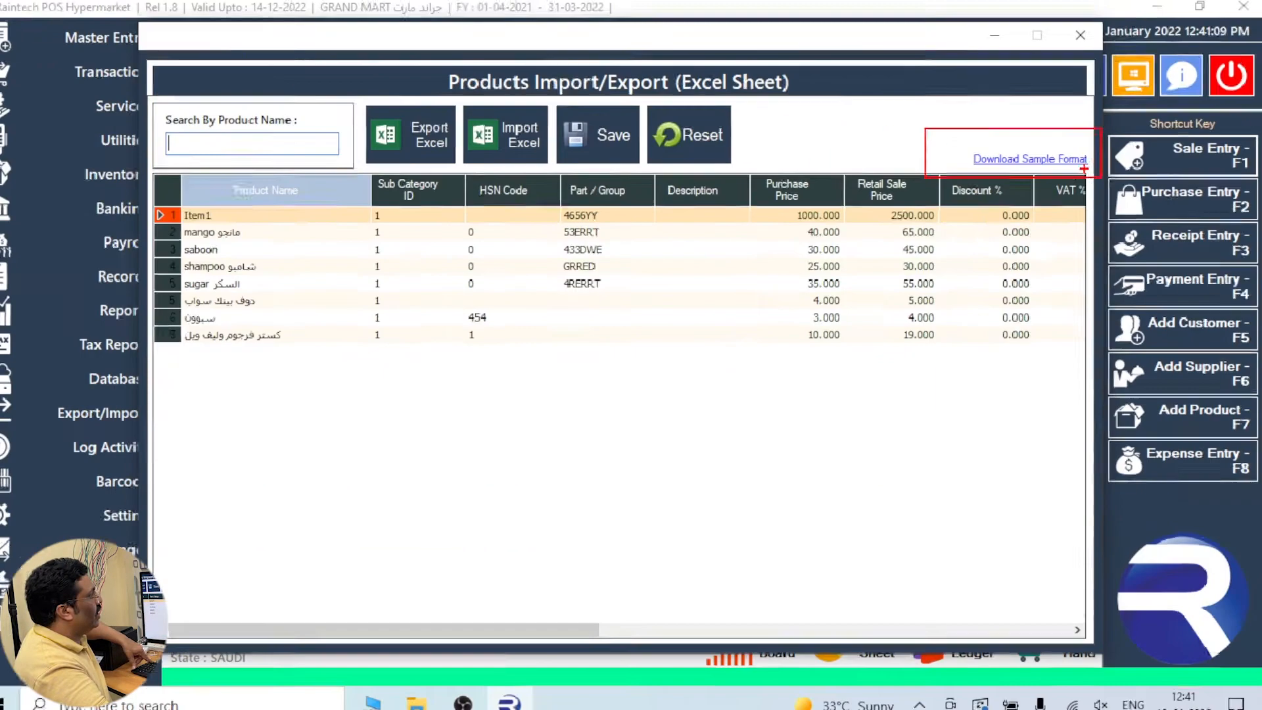
left_click(1052, 159)
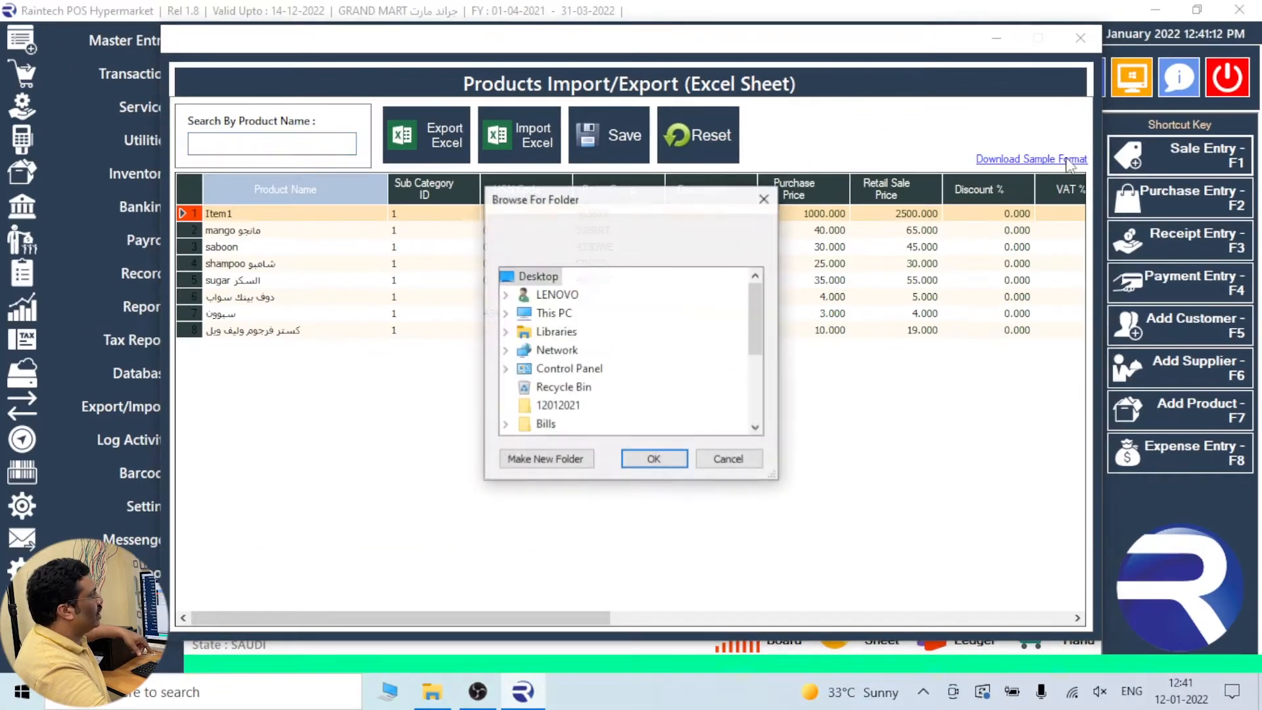
double_click(555, 315)
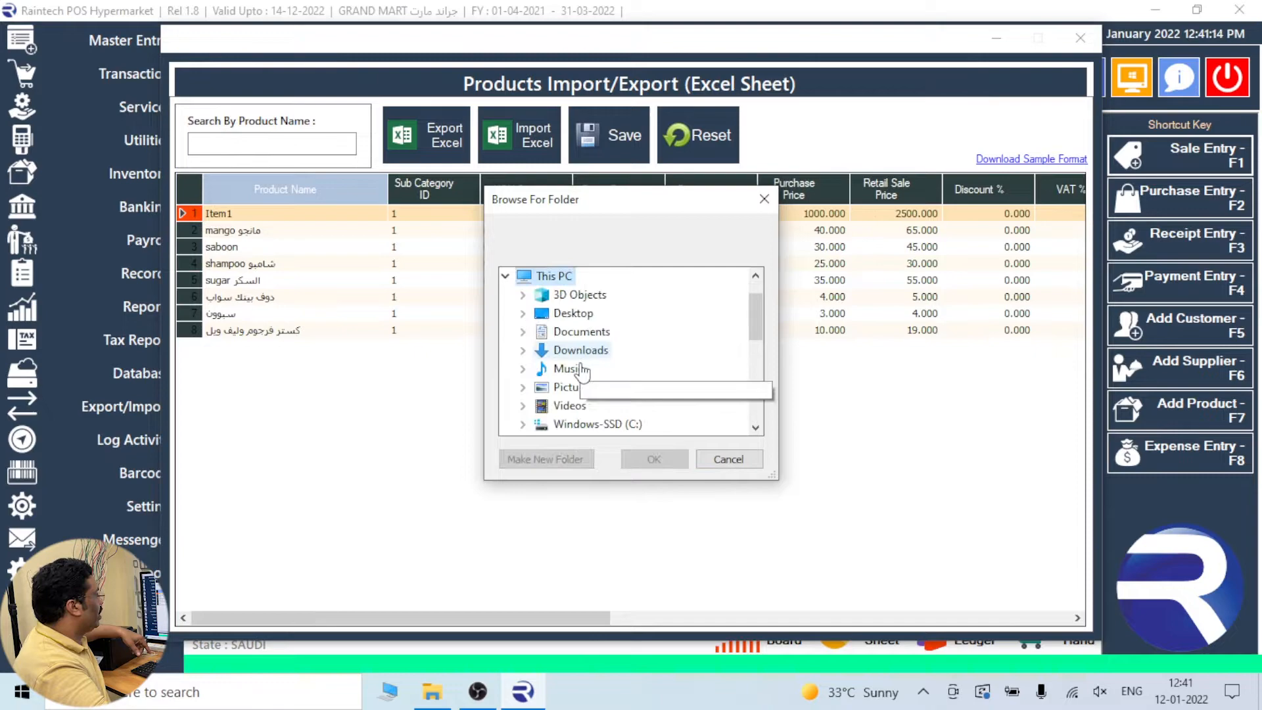
double_click(575, 328)
left_click(654, 460)
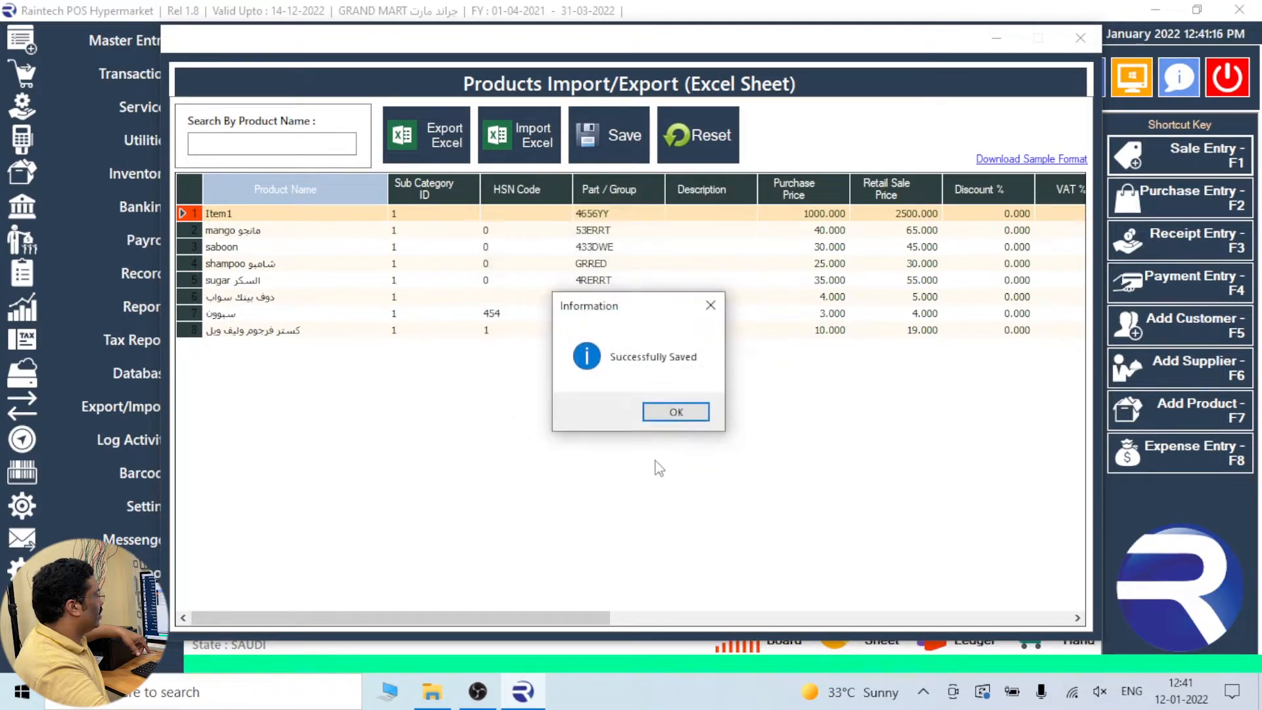
left_click(675, 414)
left_click(1081, 38)
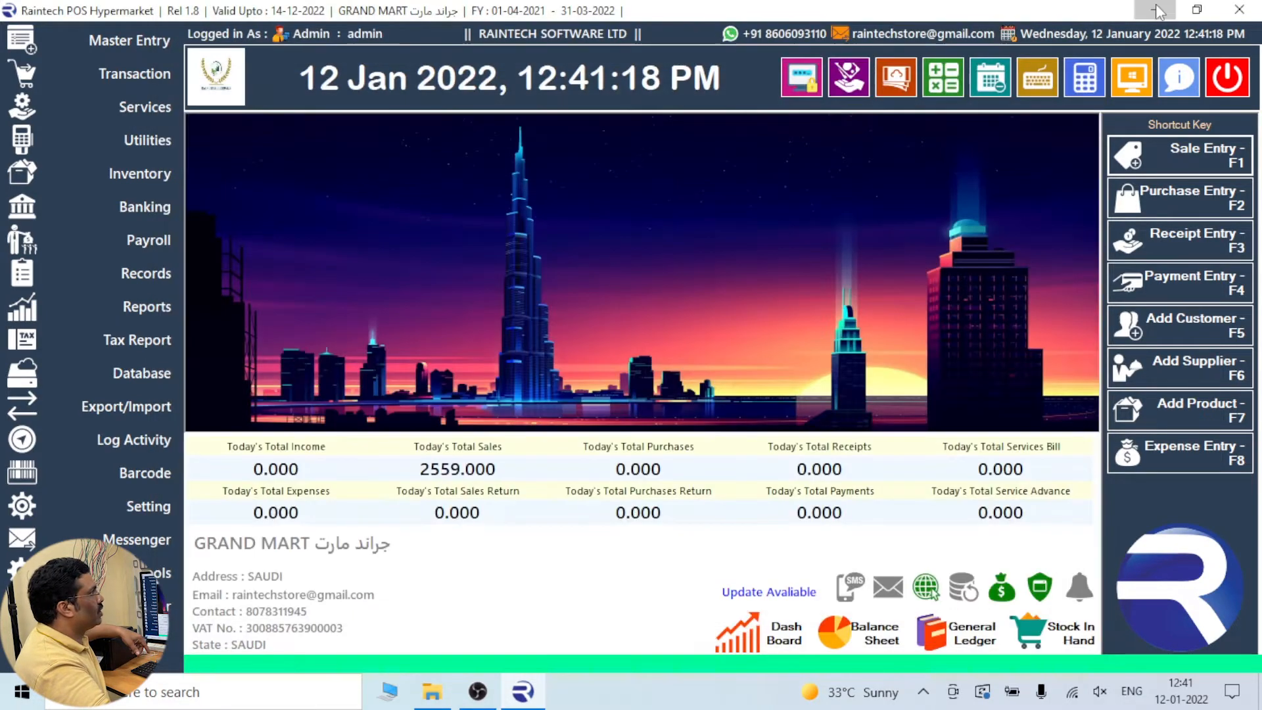
Move Product_Format.xls to the empty spot below the food images folder on the desktop and open it in Excel
left_click(1158, 11)
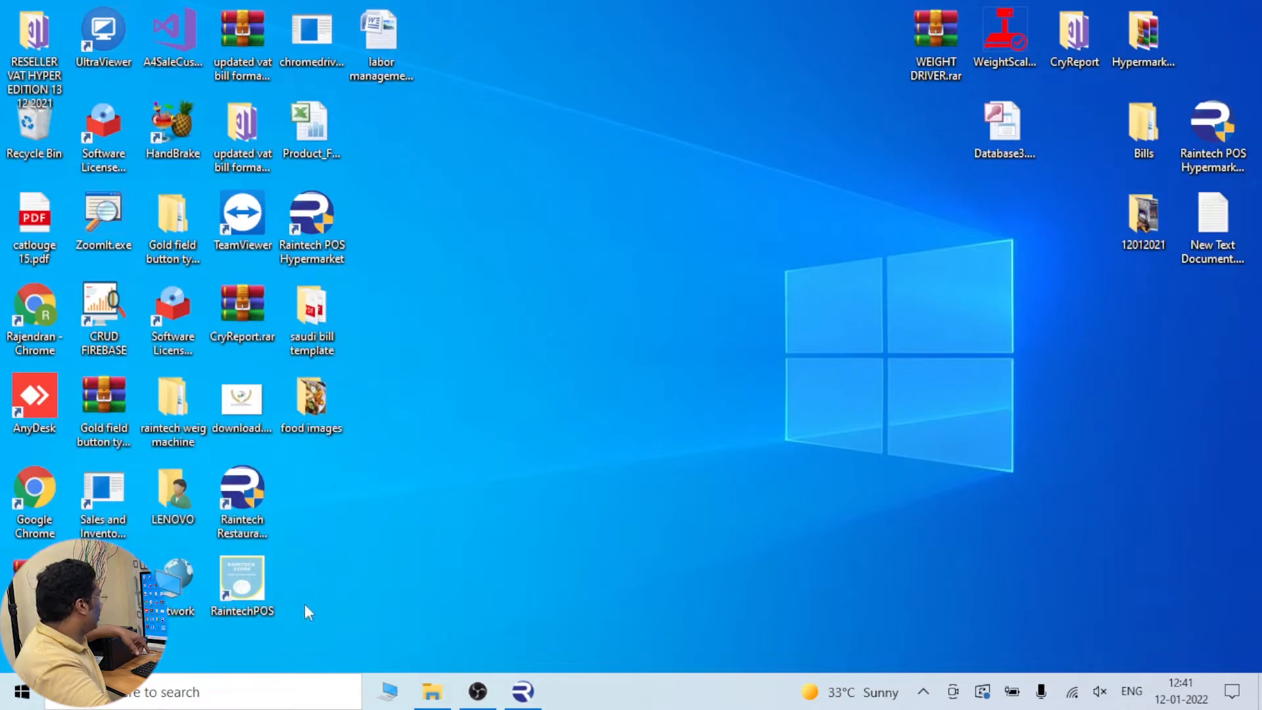
left_click(316, 134)
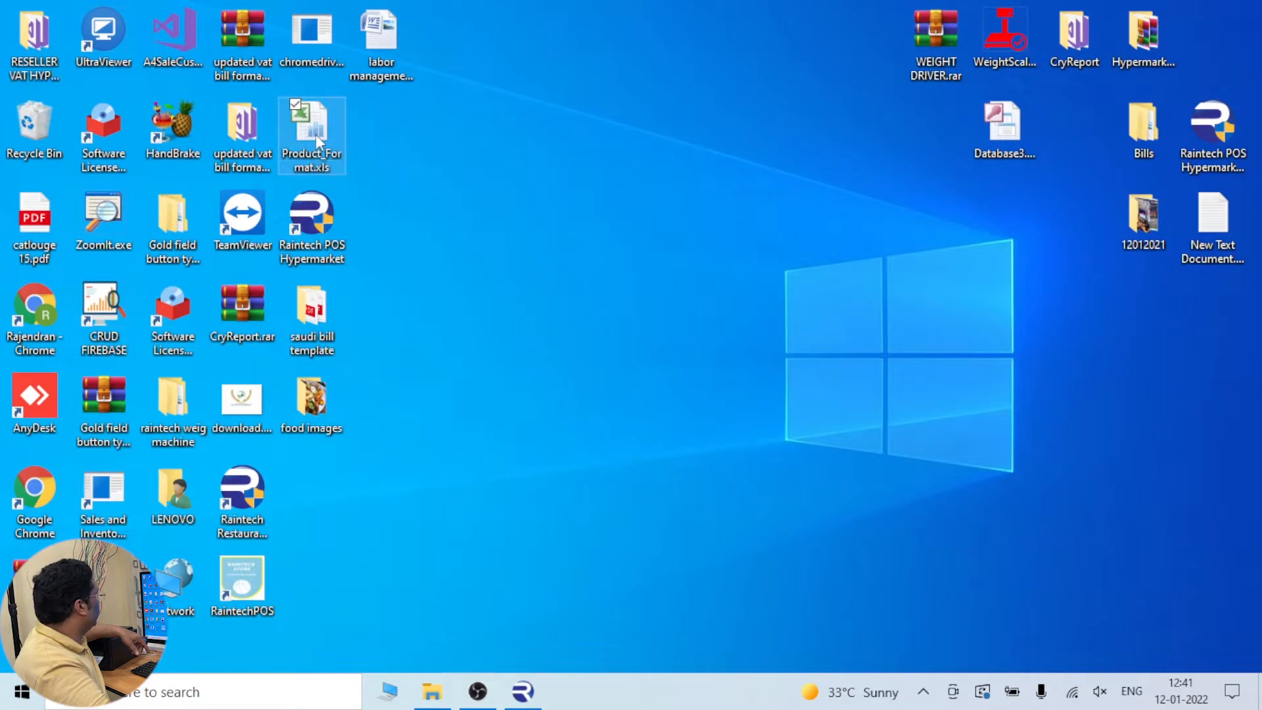
left_click_drag(315, 134, 325, 484)
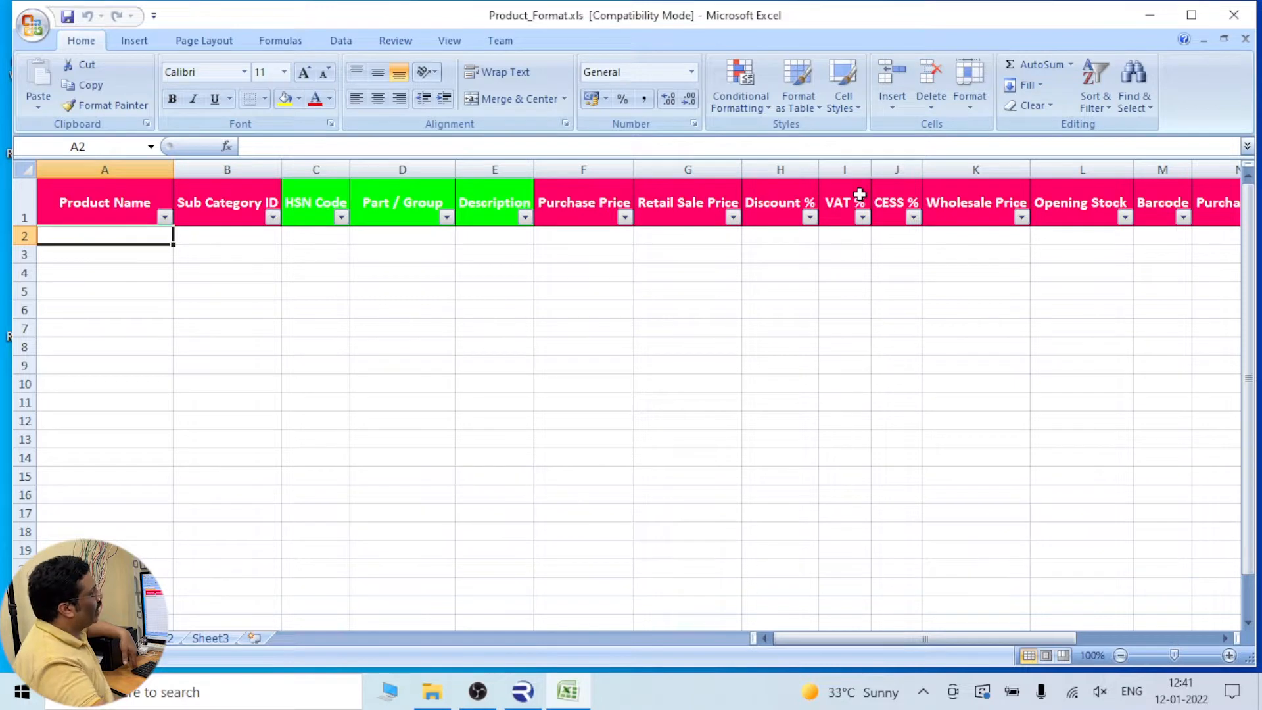
Enter PEN, PENCIL, MOUSE, SCANNER, PAPER and MANGAL as product names in cells A2 to A7
left_click(192, 302)
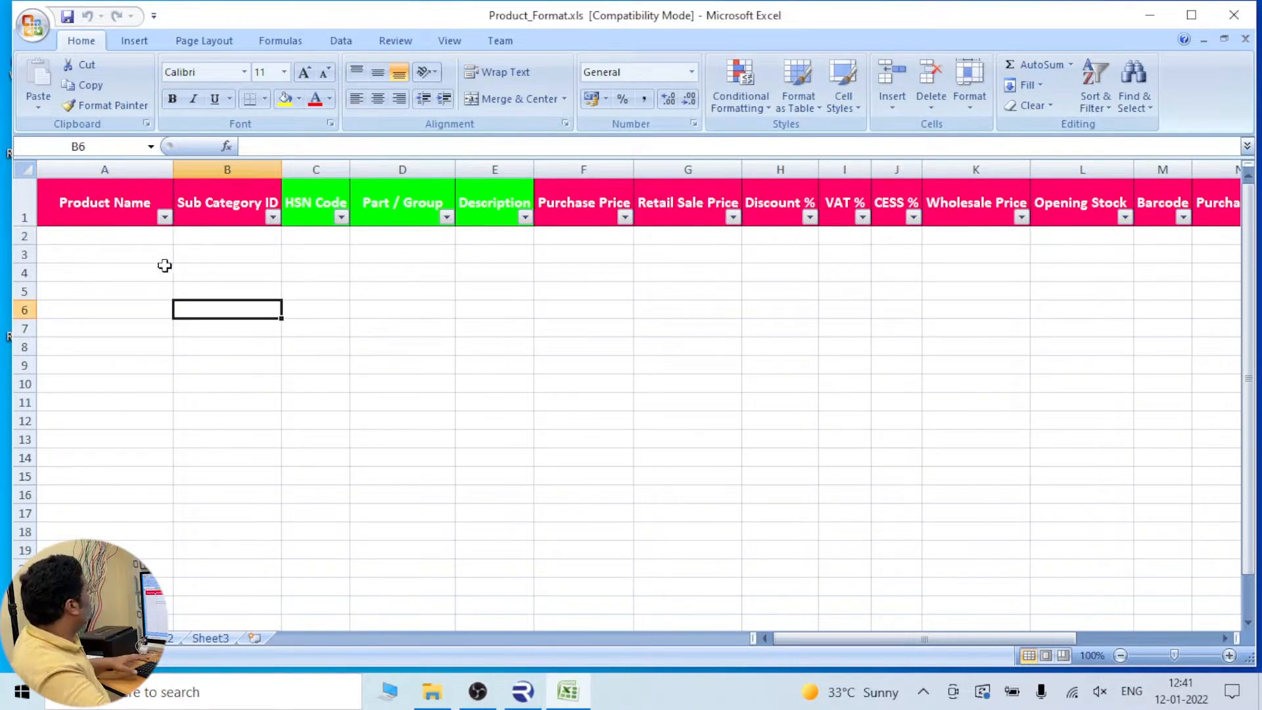
left_click(140, 241)
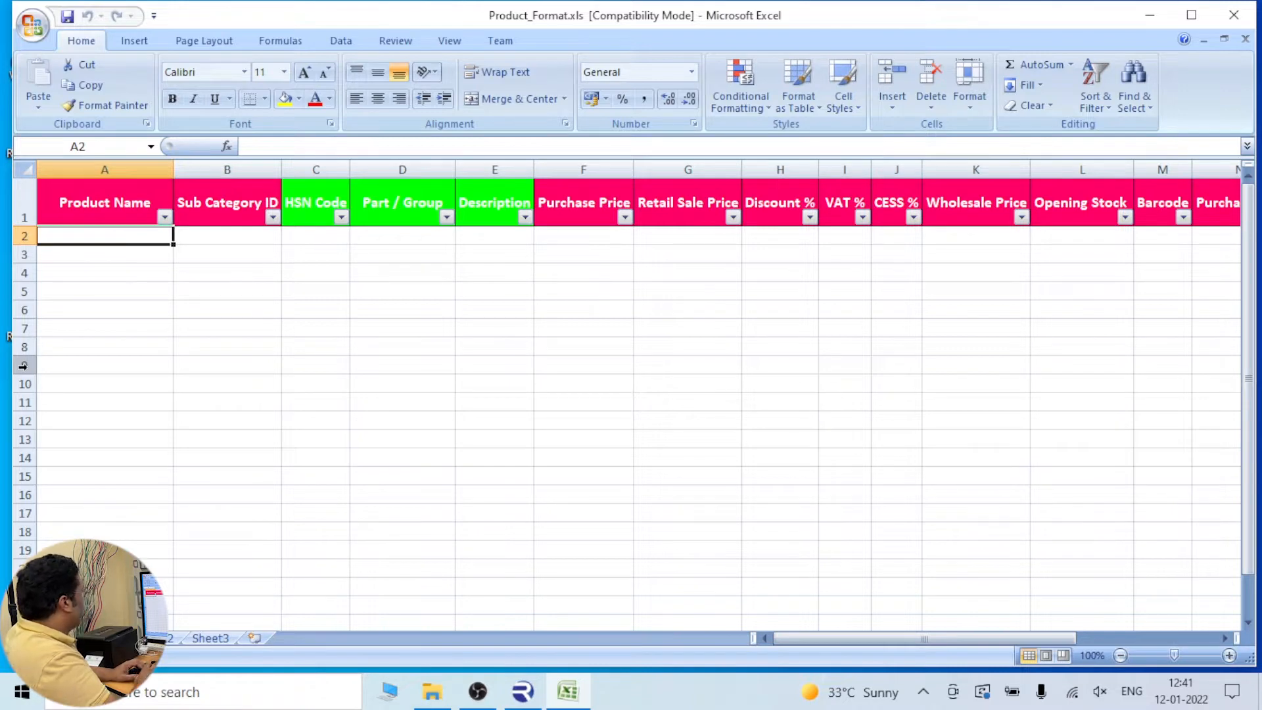
type("PEN")
key("Return")
type("P")
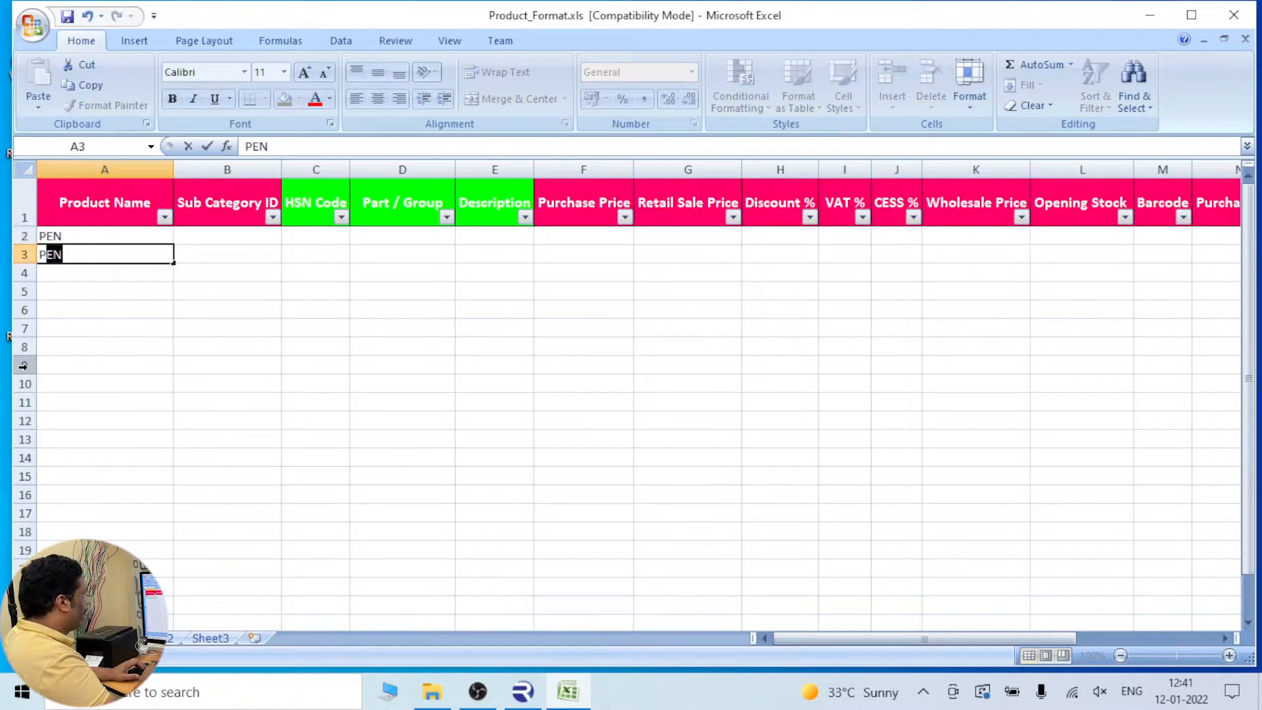
key("Return")
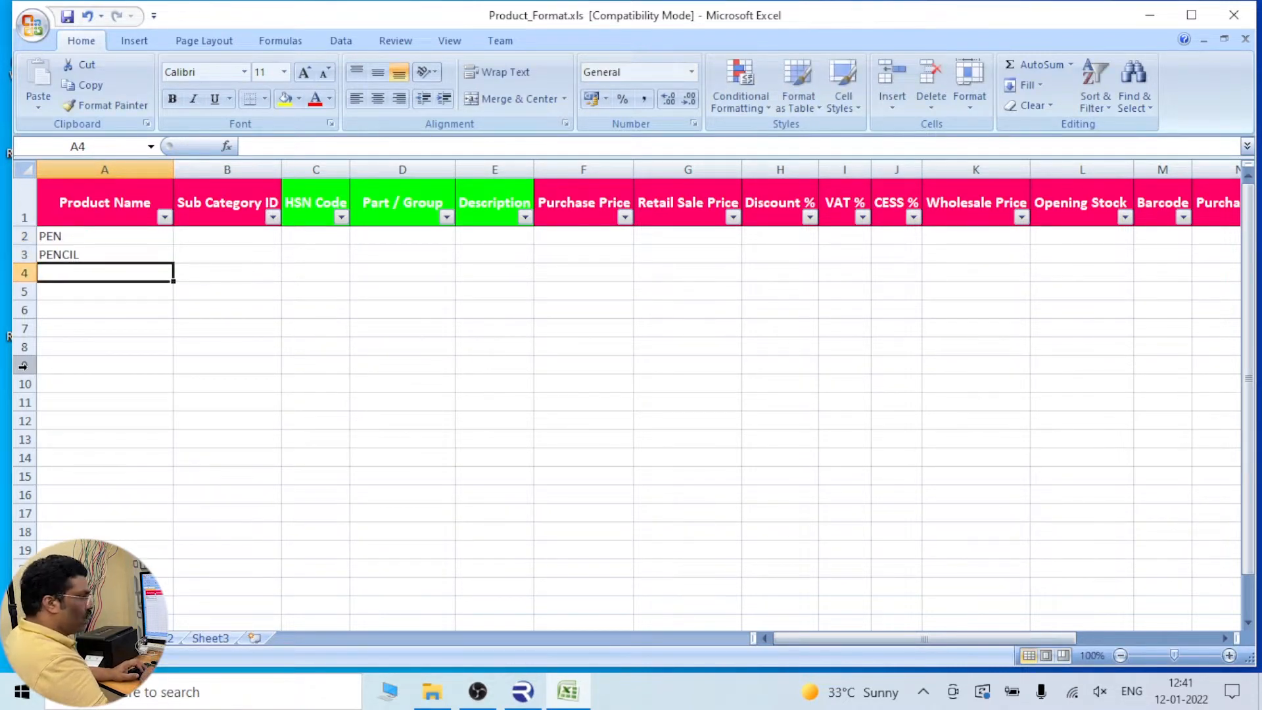
type("MOUSE")
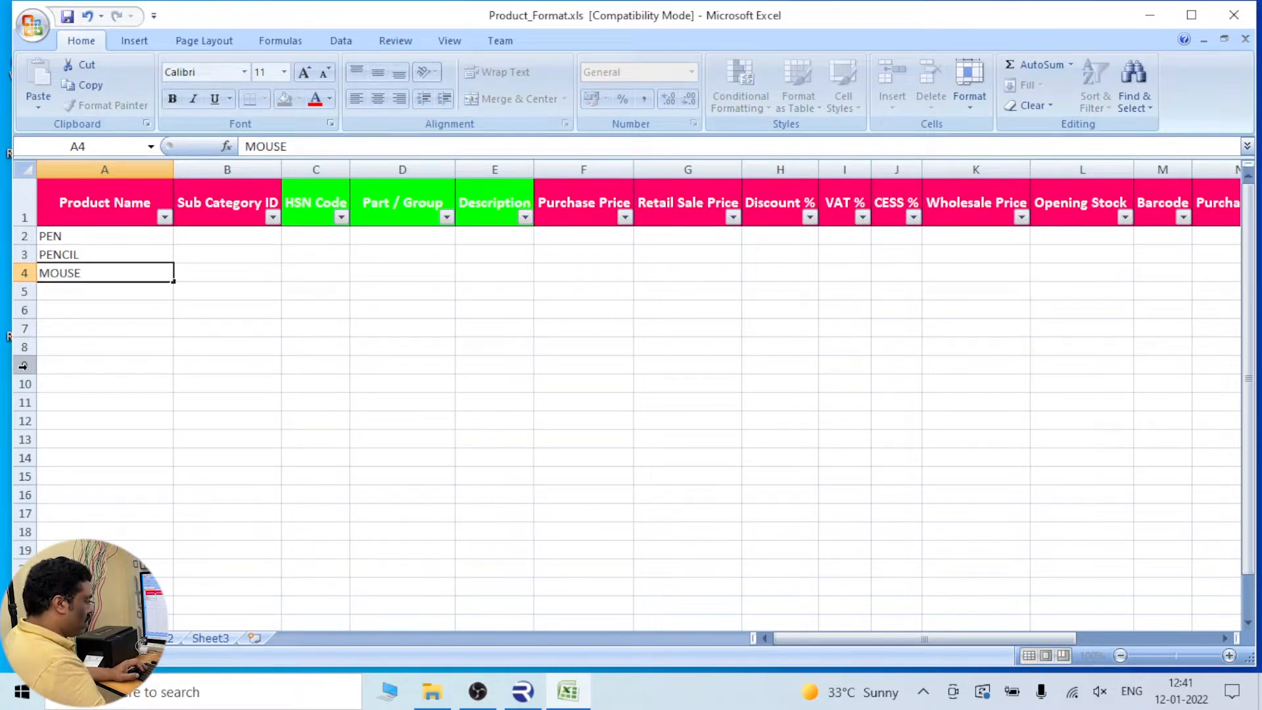
key("Return")
type("SCANNER")
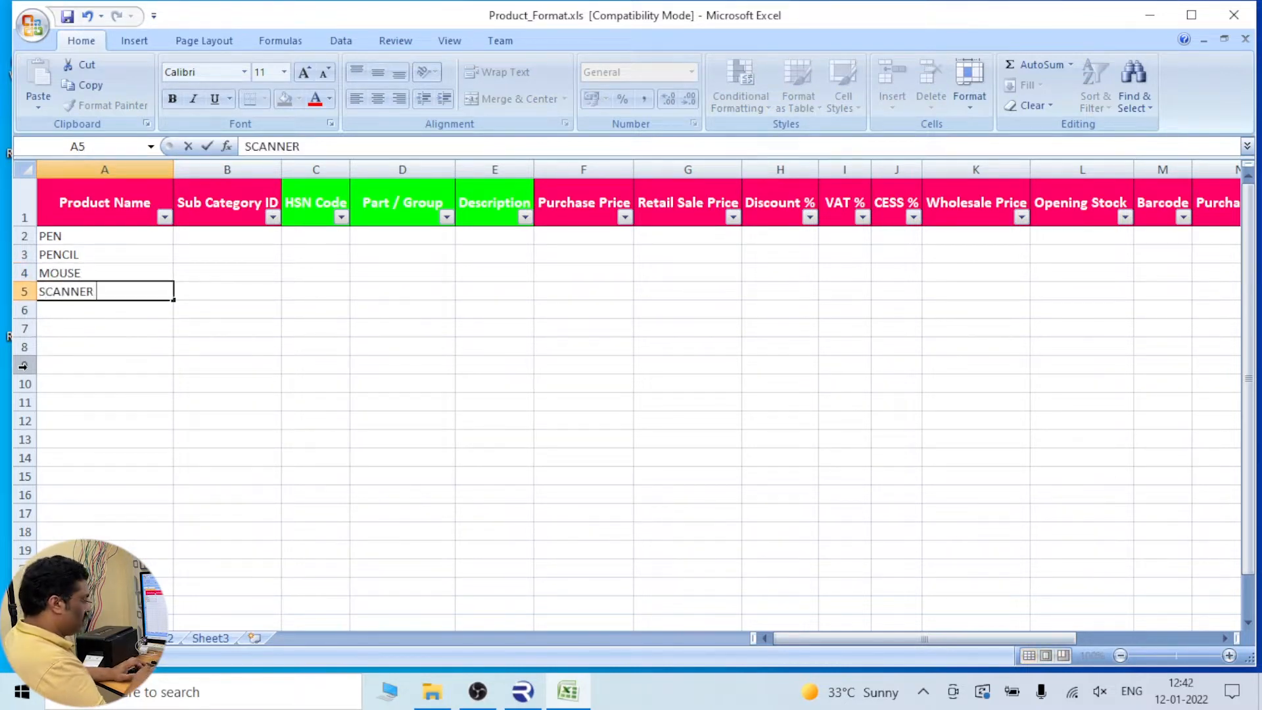
key("Return")
type("PAPER")
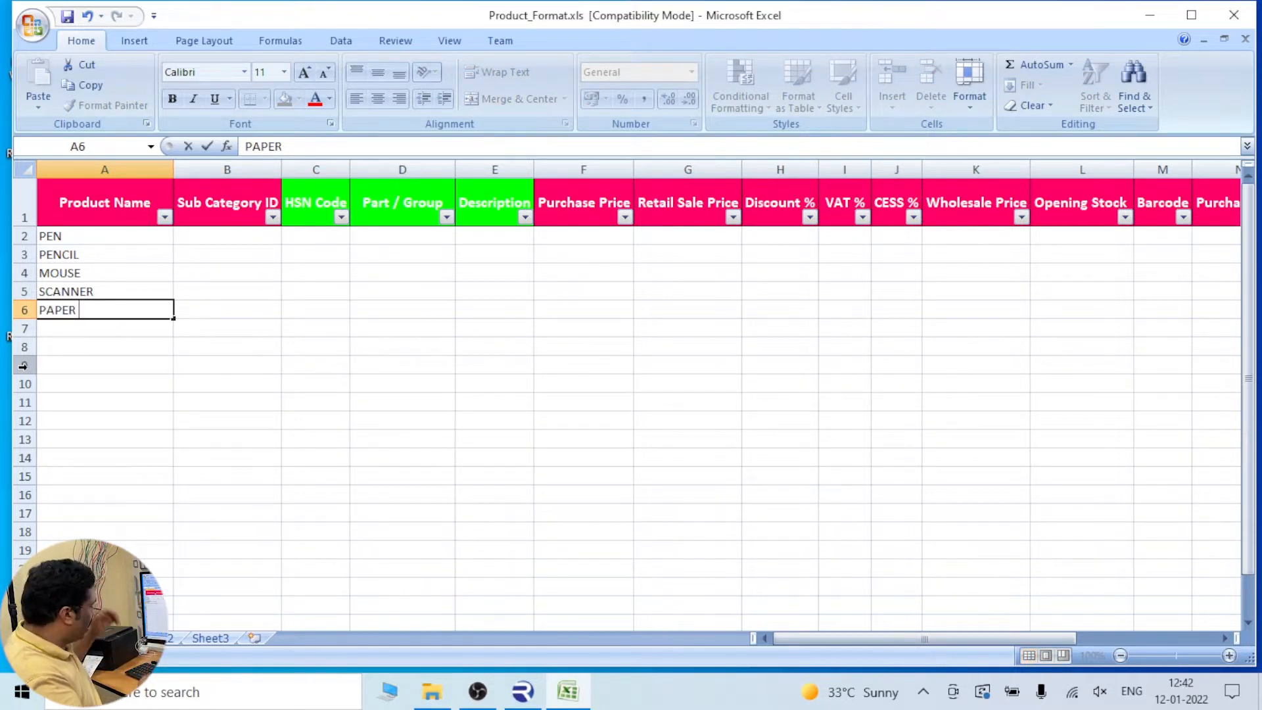
key("Return")
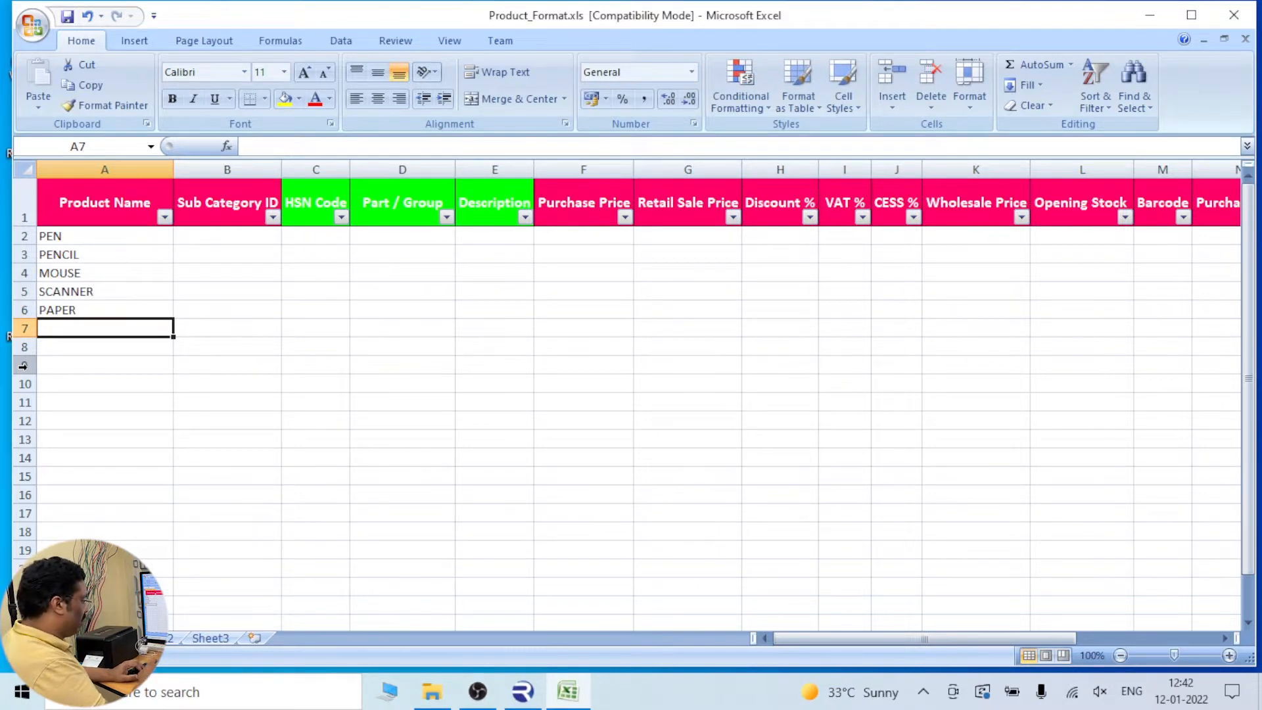
type("MA")
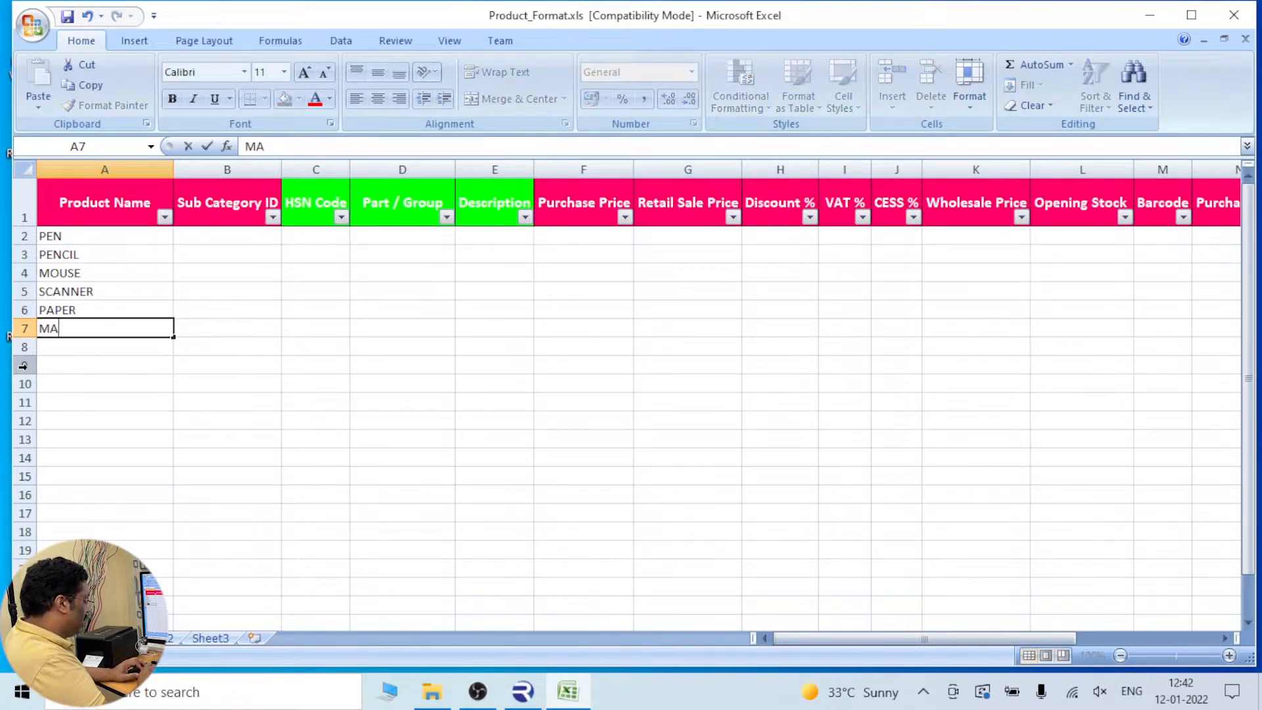
type("NGAL")
key("Return")
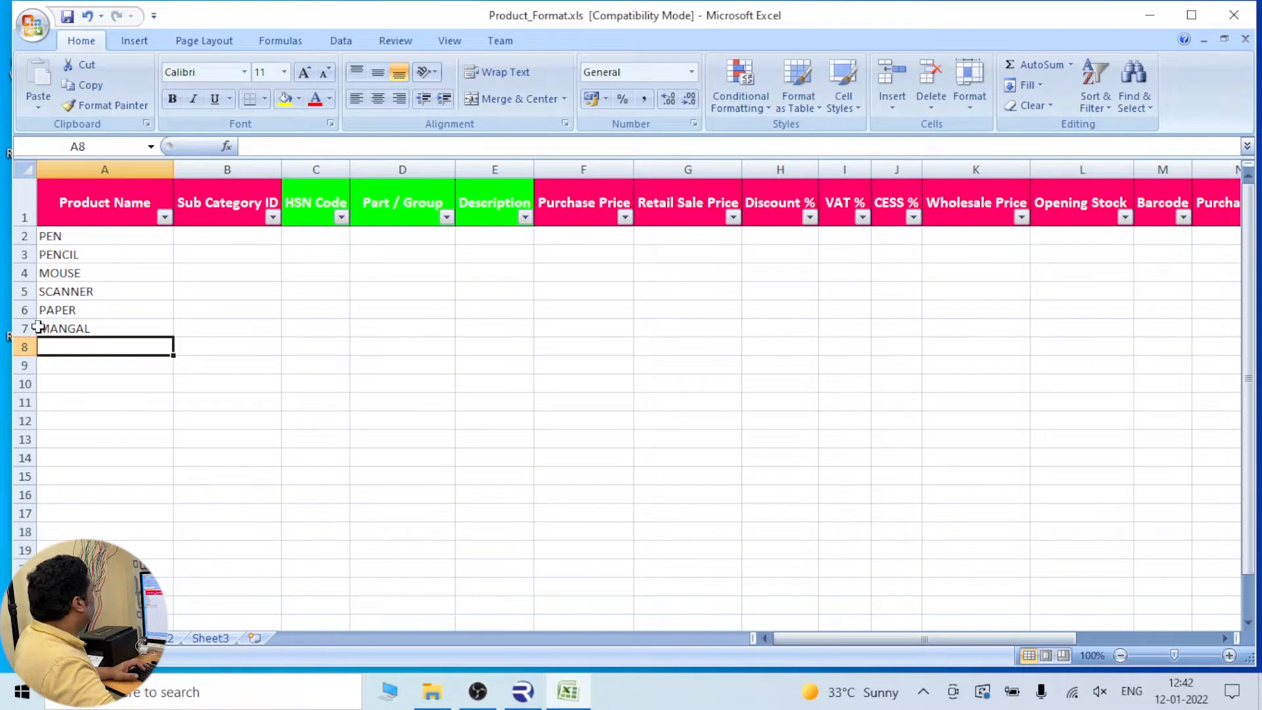
left_click_drag(89, 240, 93, 328)
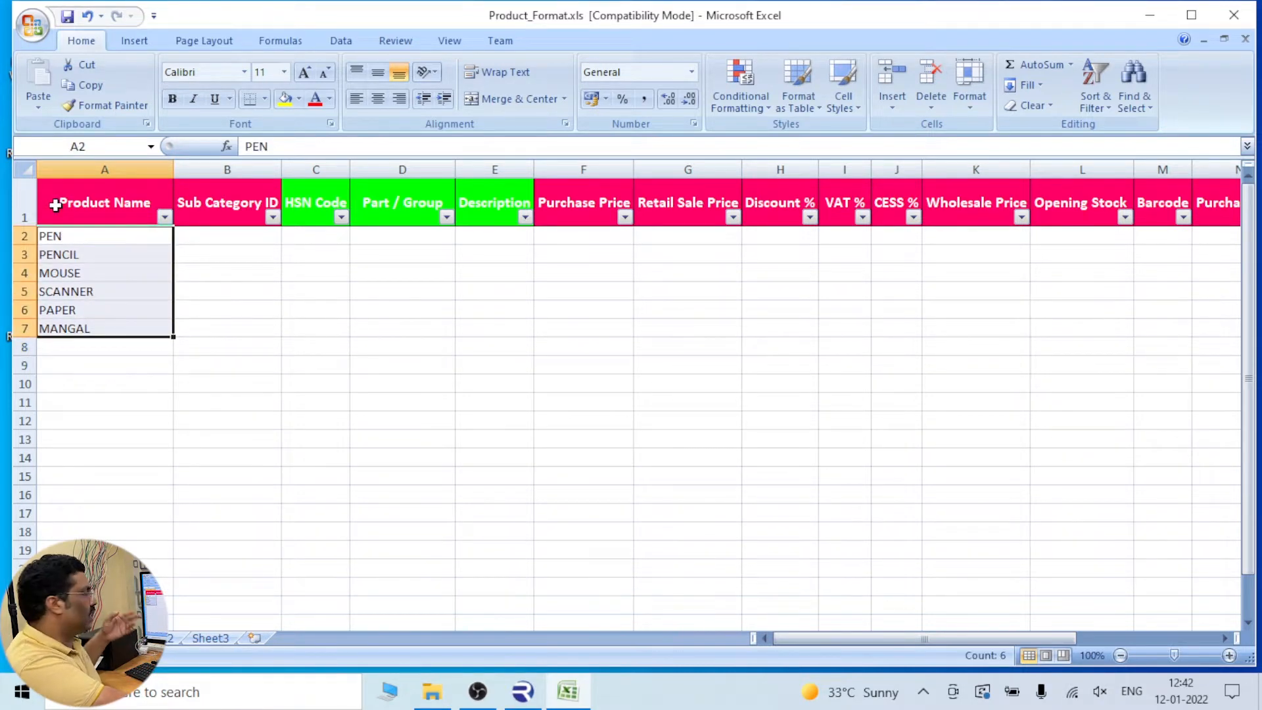
left_click(99, 362)
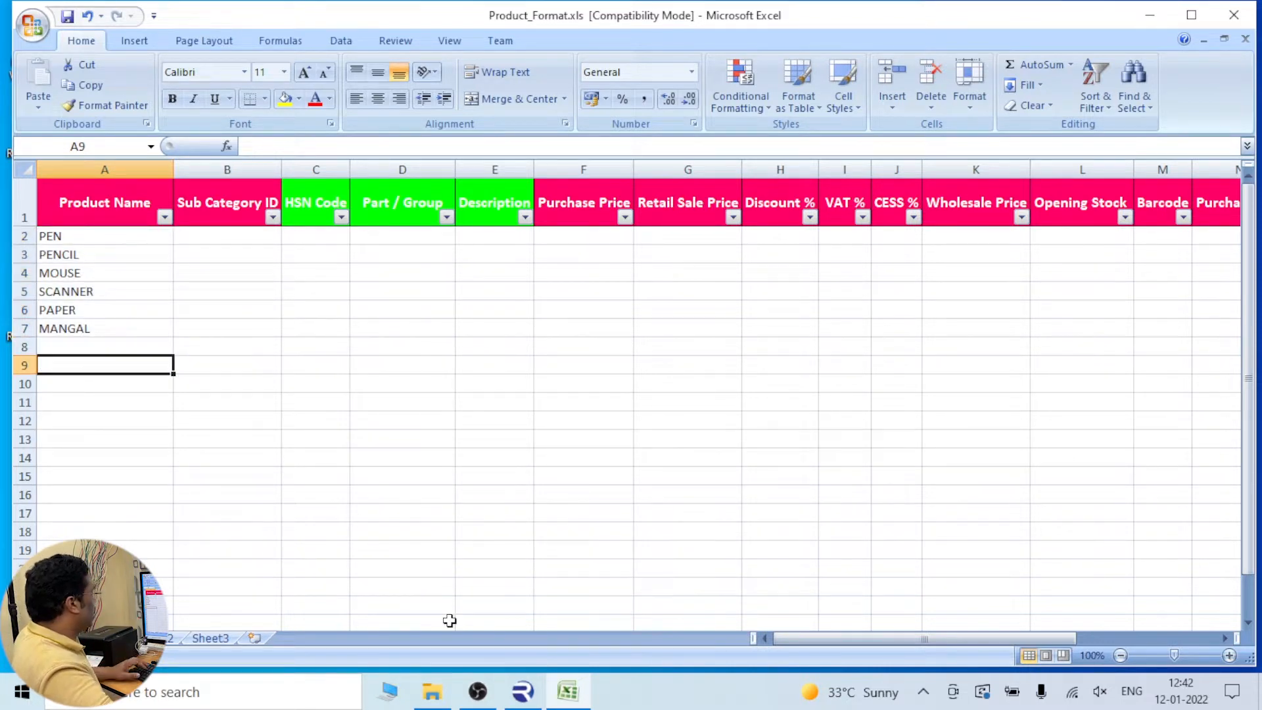
Switch to Chrome and search Google for "english to malayalam"
left_click(1153, 13)
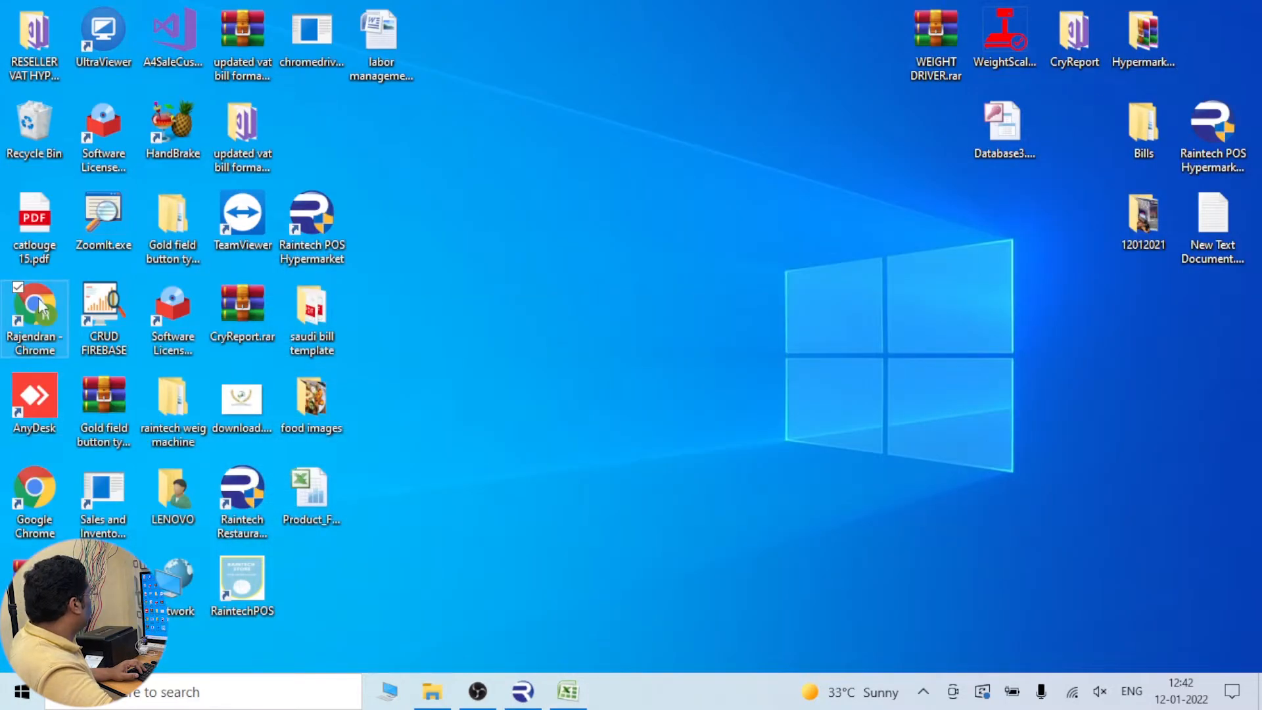
double_click(174, 409)
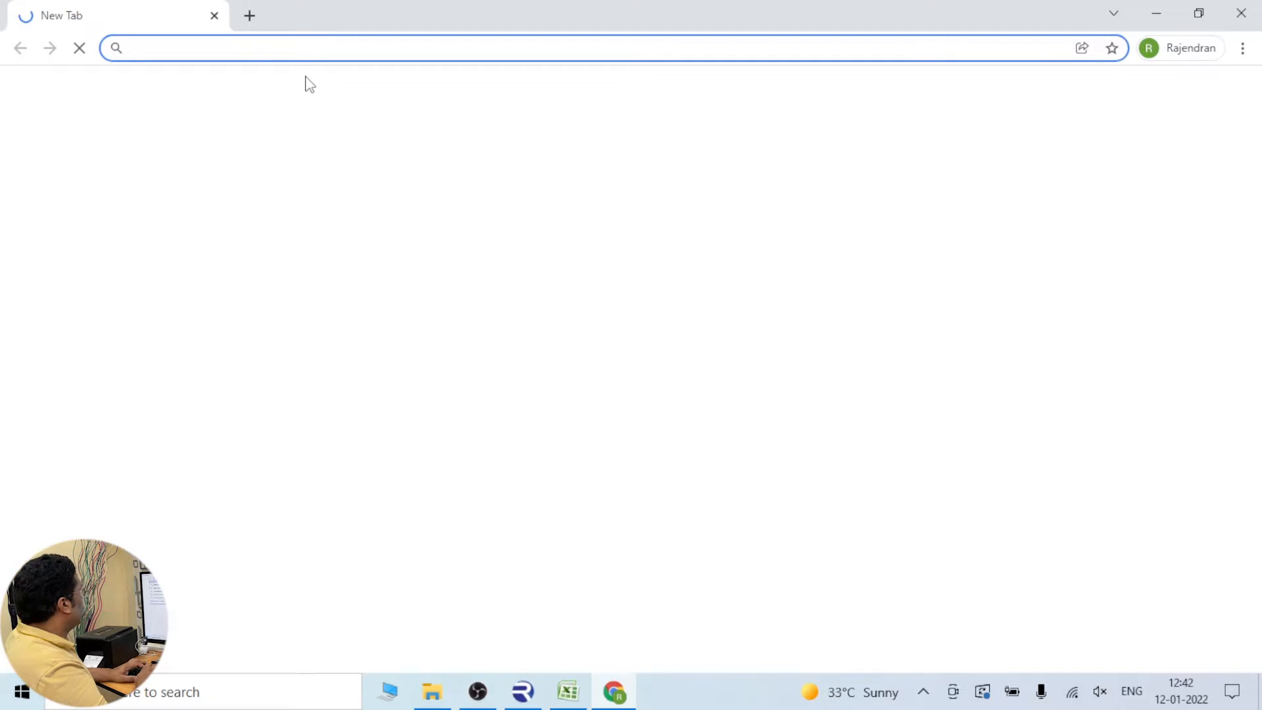
type("ENGLI")
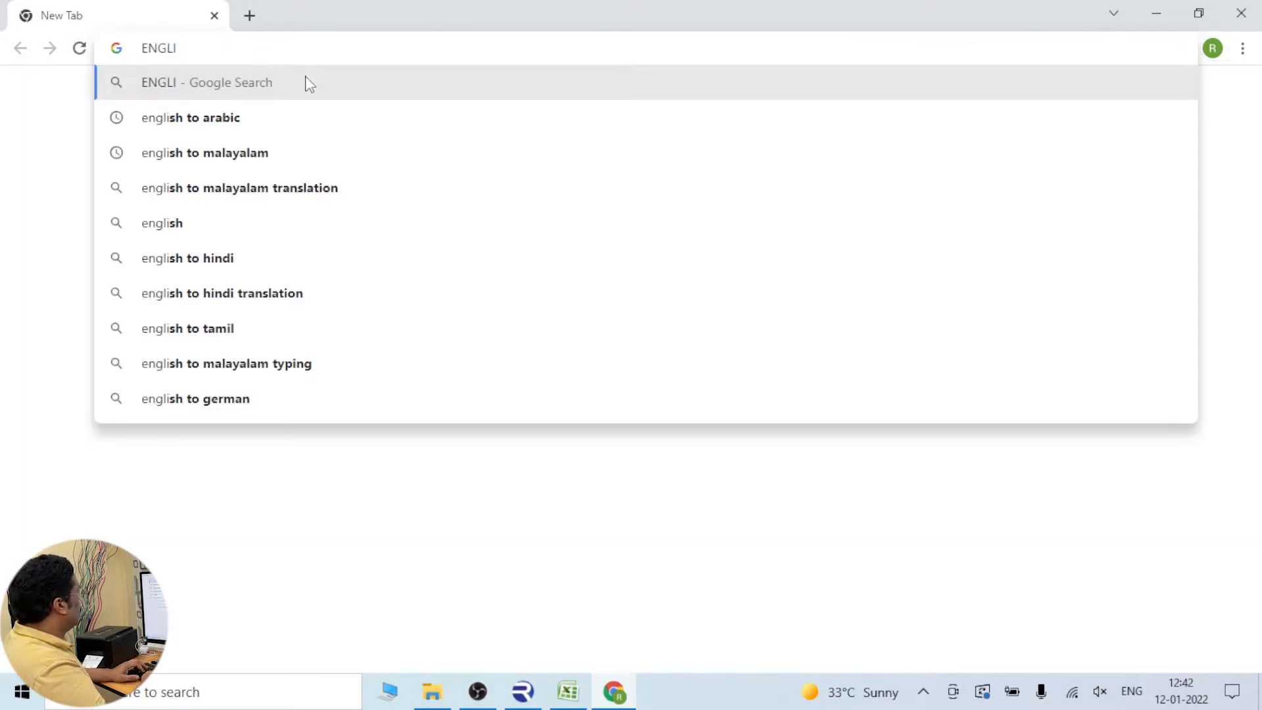
type("SH")
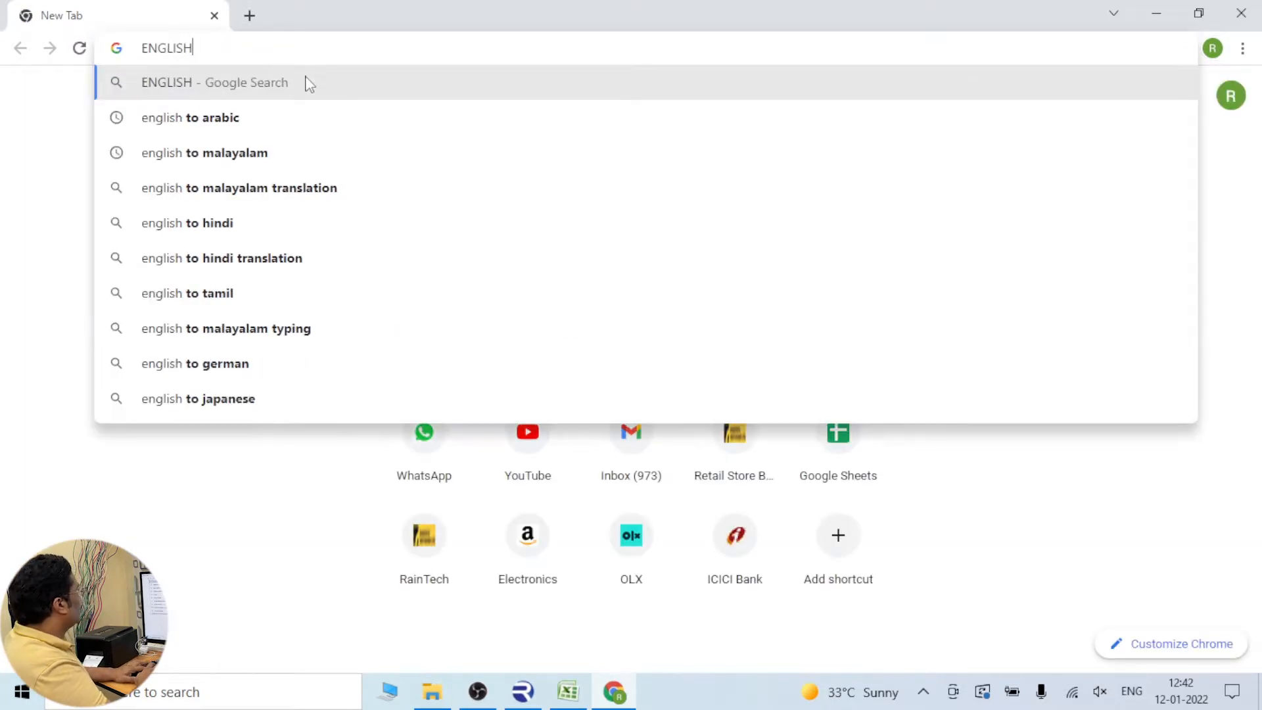
type(" TO MALA")
key("Return")
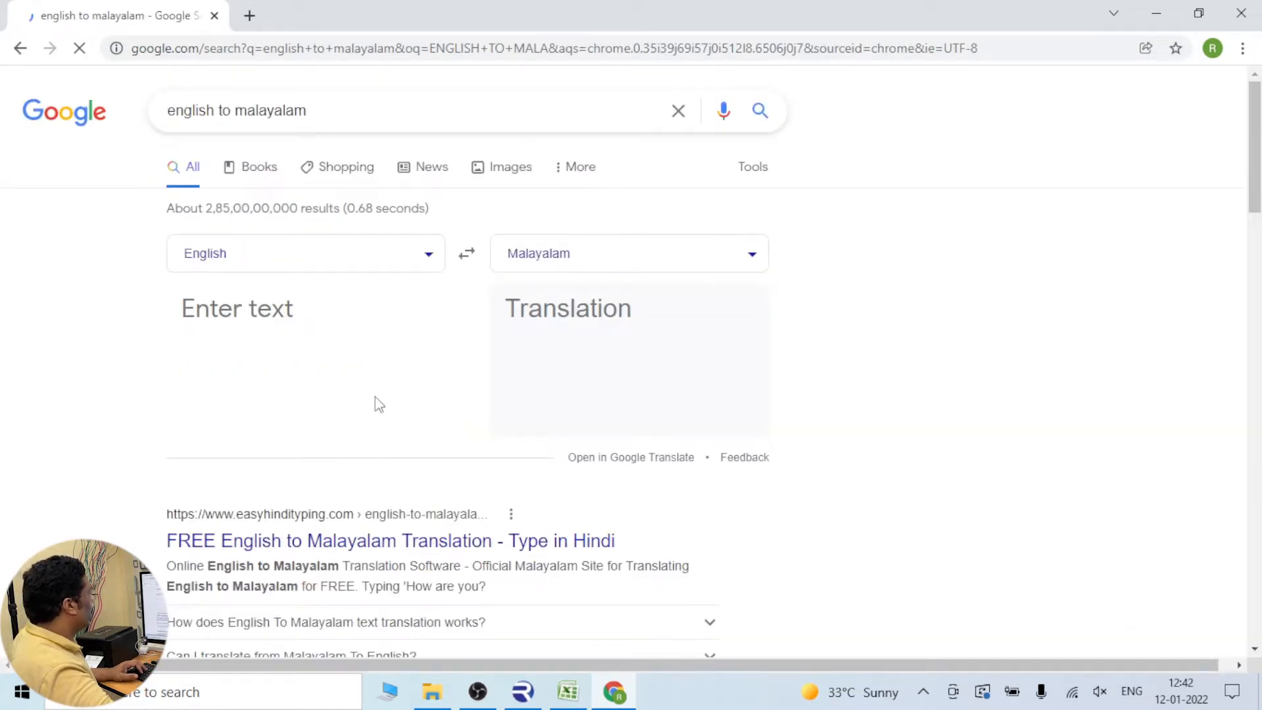
Translate SAMBAR POWDER from English to Malayalam and copy the translation
scroll(296, 248, "down", 2)
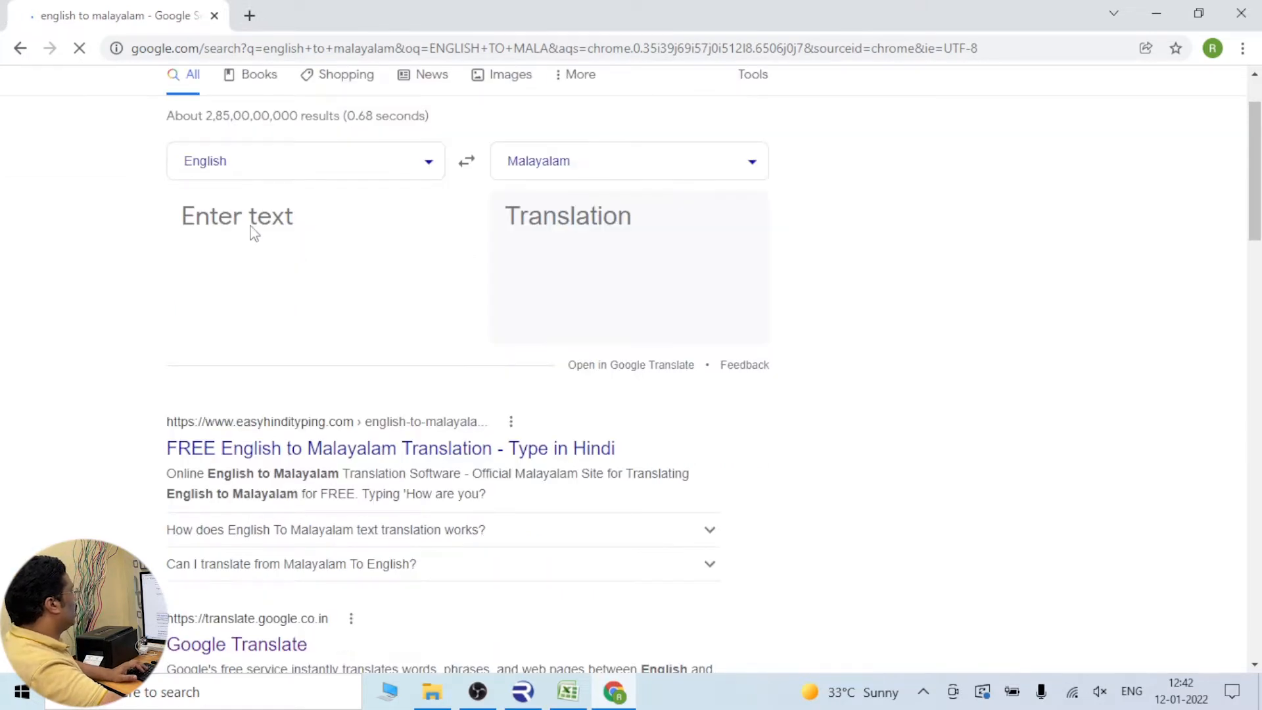
type("SAMBAR")
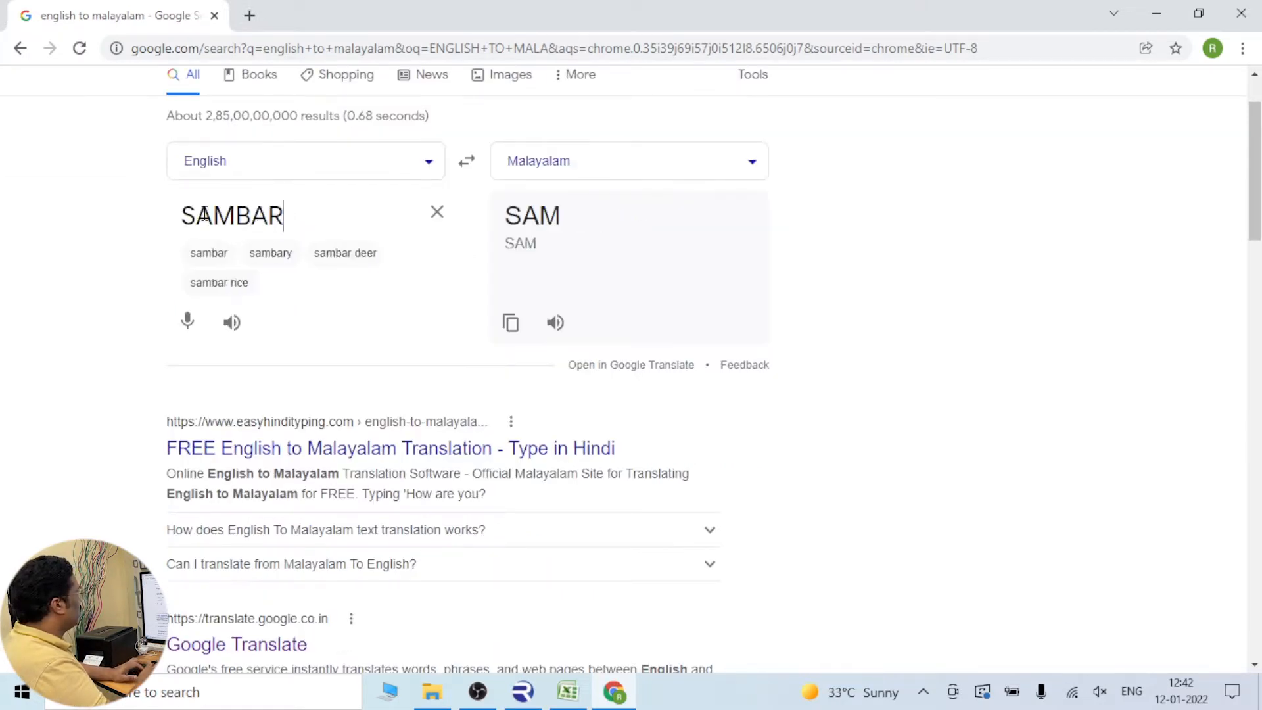
type(" POWDER")
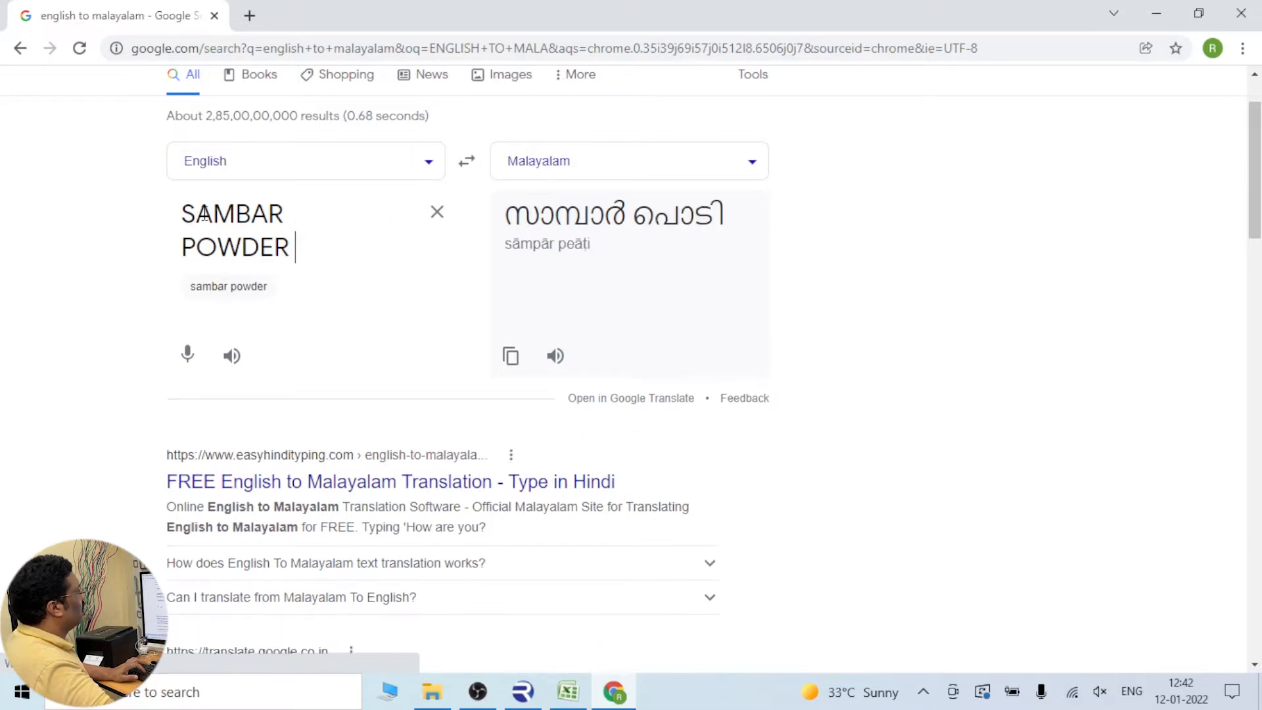
left_click(513, 367)
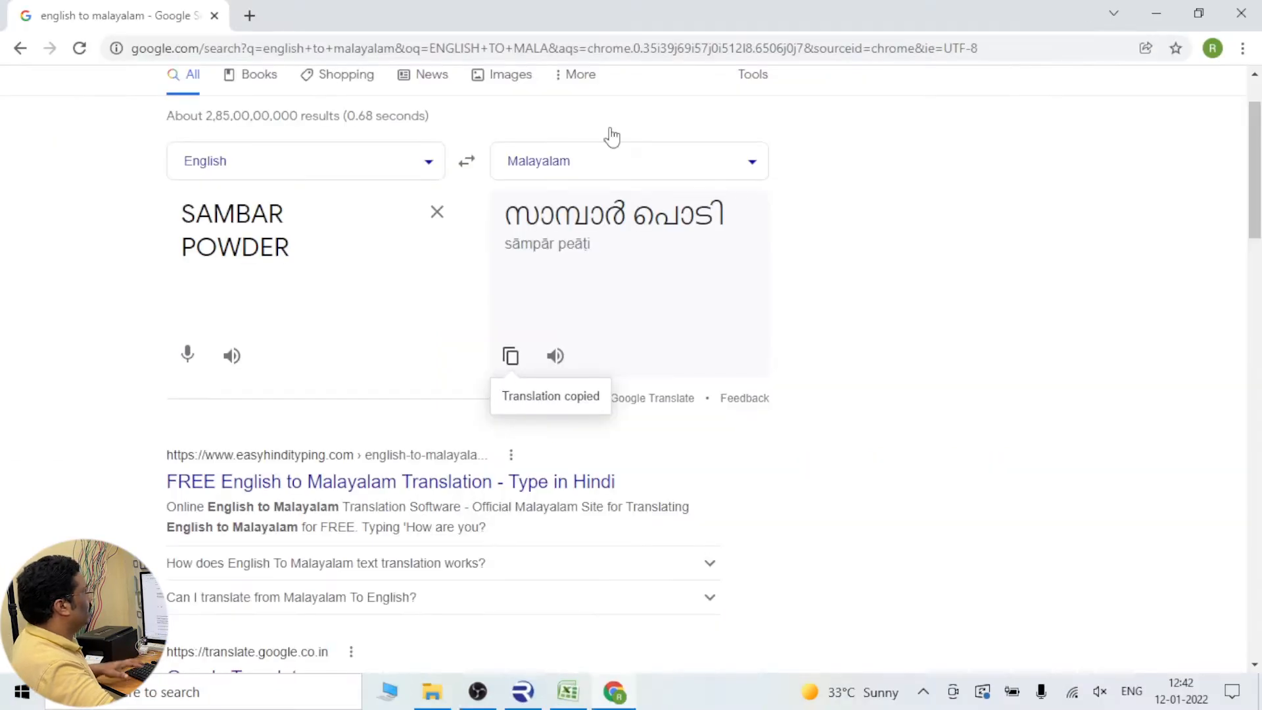
Switch to Excel and paste the copied Malayalam translation as the product name in cell A8
left_click(1156, 13)
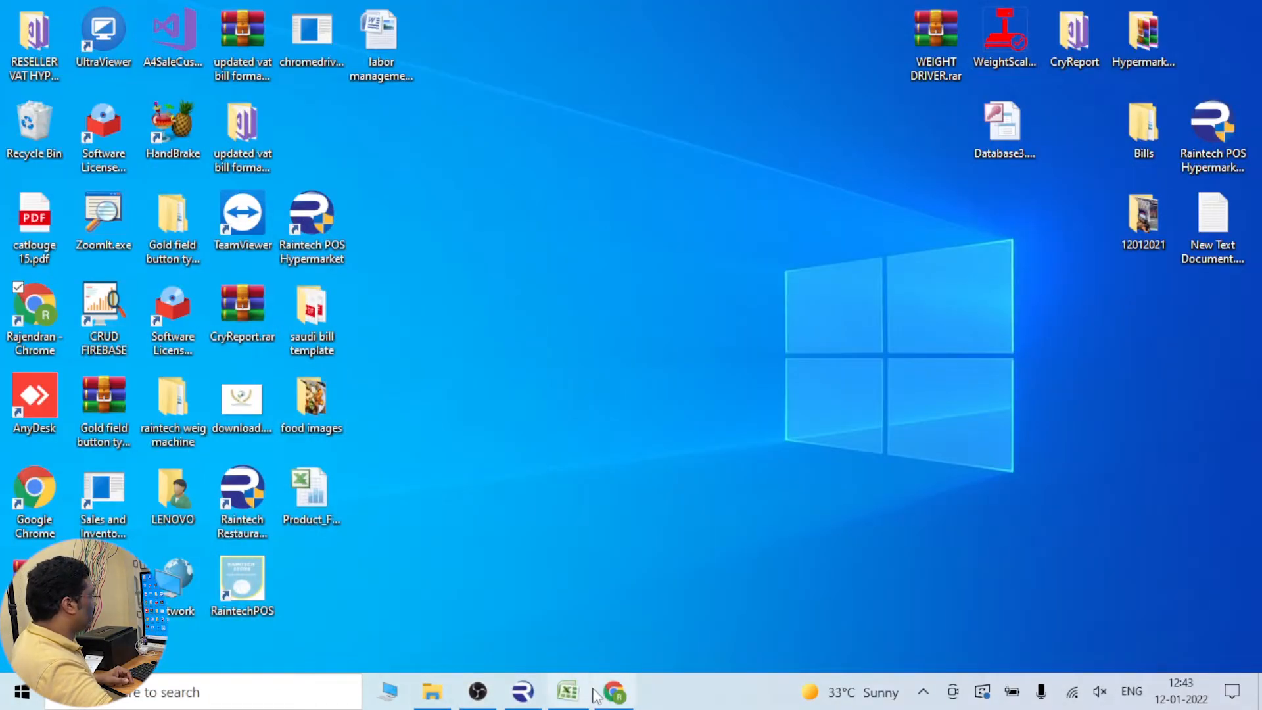
left_click(567, 692)
left_click(104, 347)
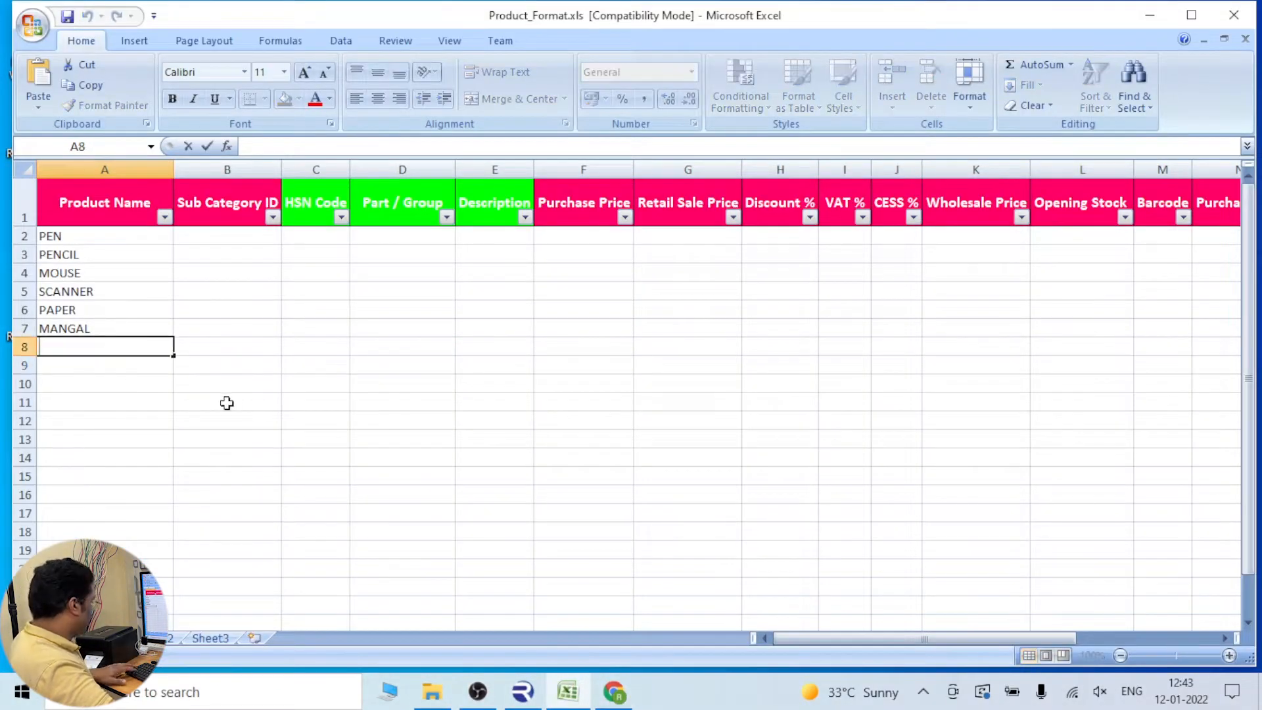
key("ctrl+v")
left_click(160, 411)
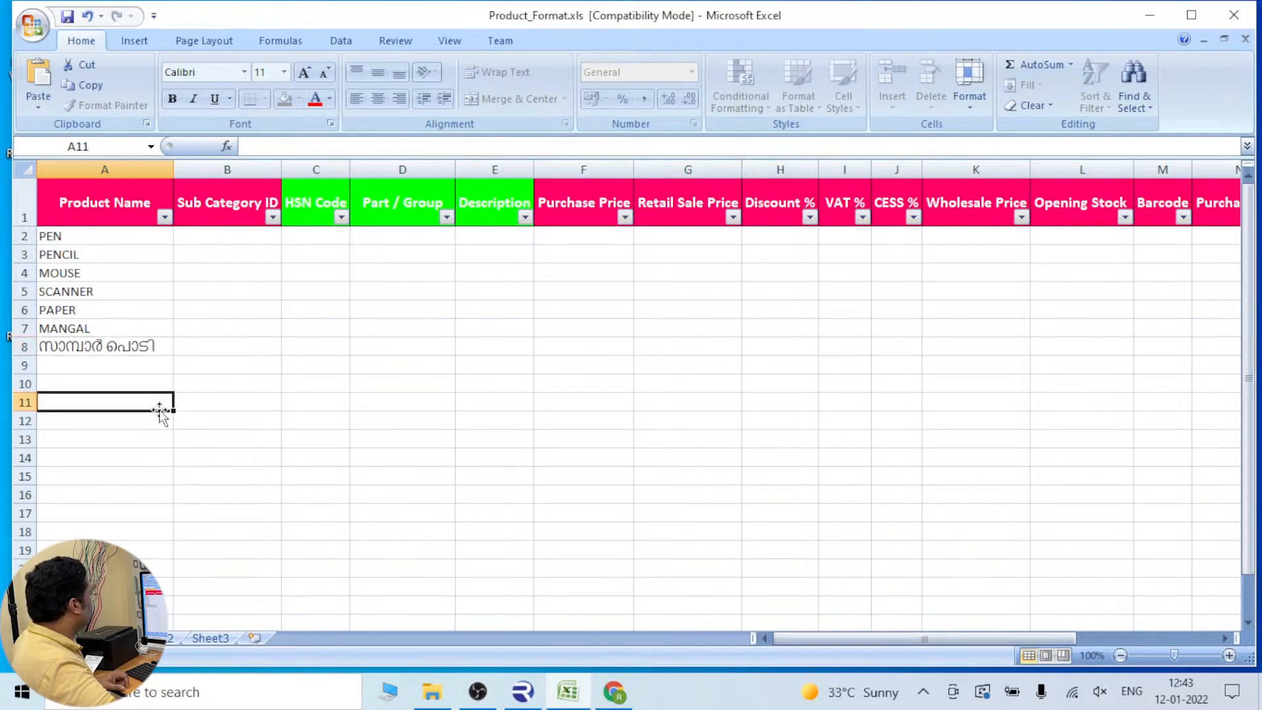
Switch to Chrome, translate RASAM PODI from English to Malayalam and copy the translation
left_click(614, 691)
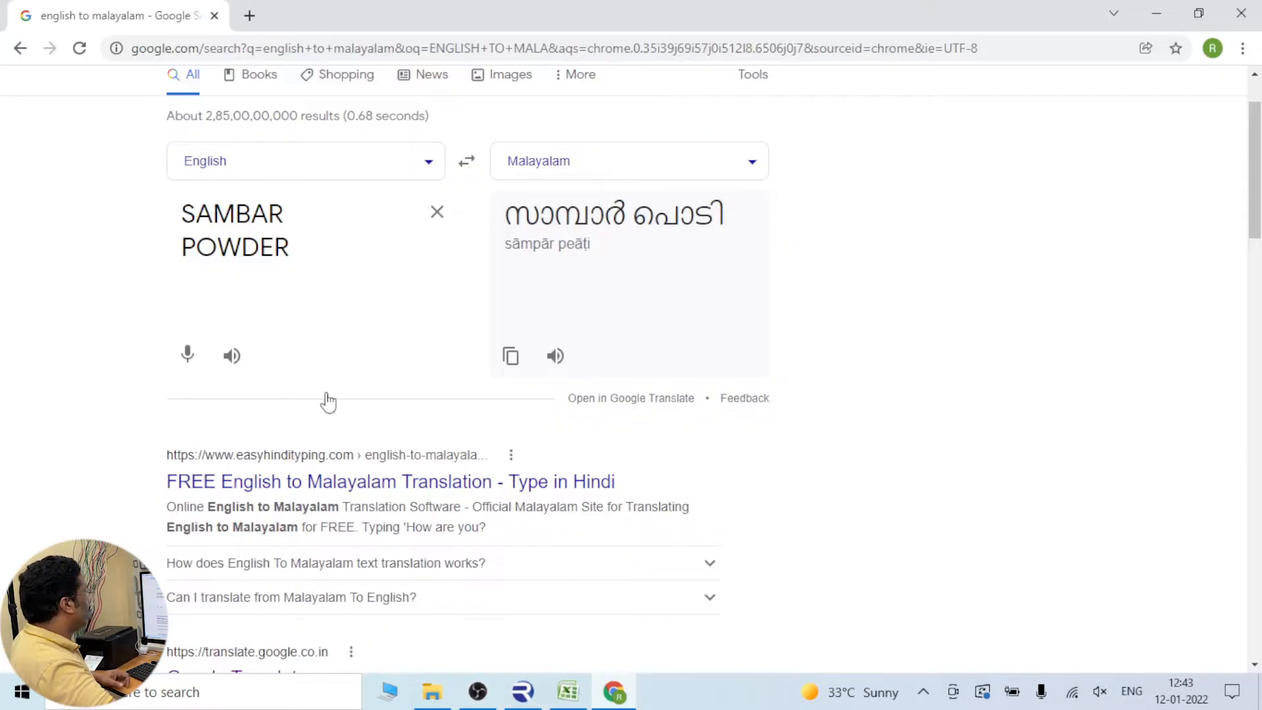
left_click(438, 212)
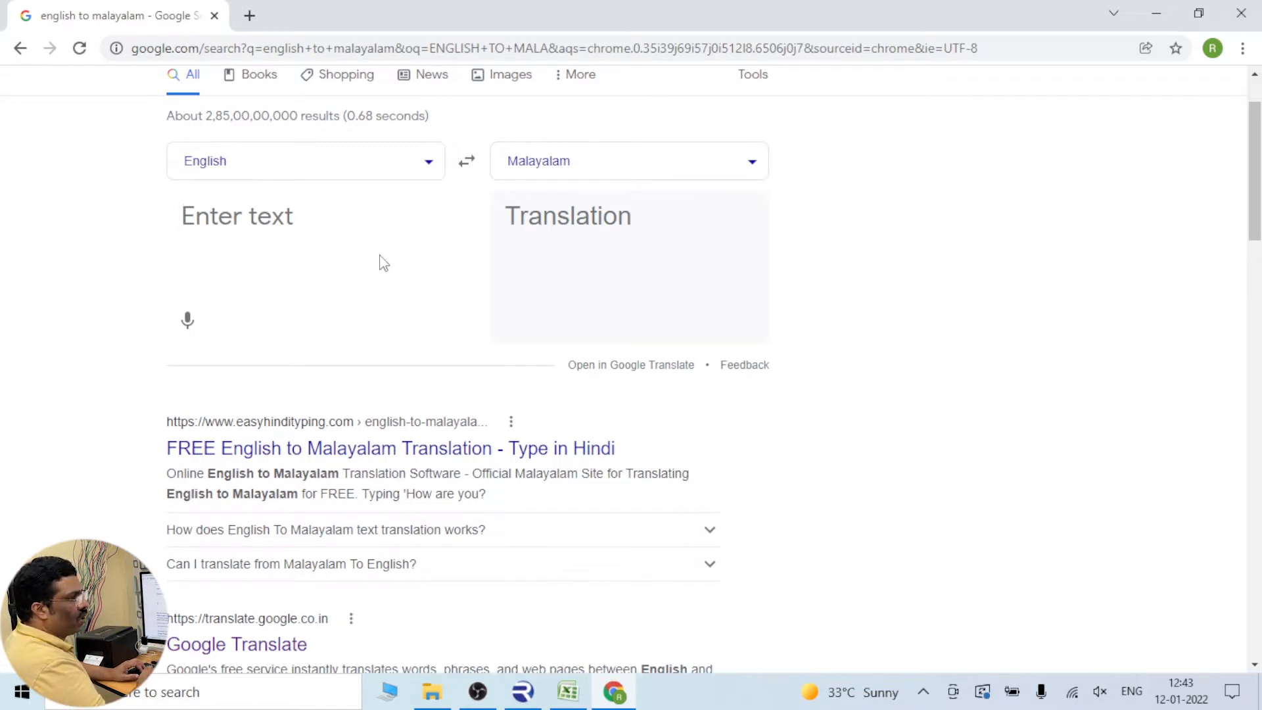
type("RASAM PODI")
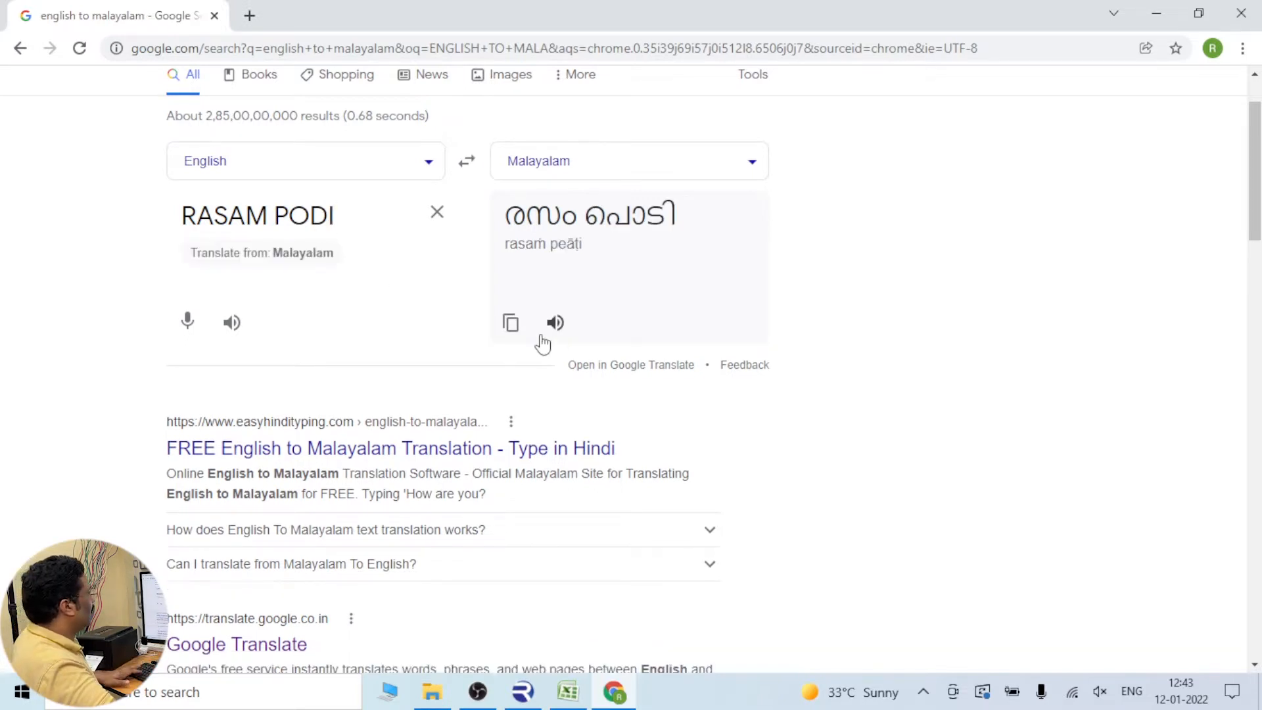
left_click(511, 322)
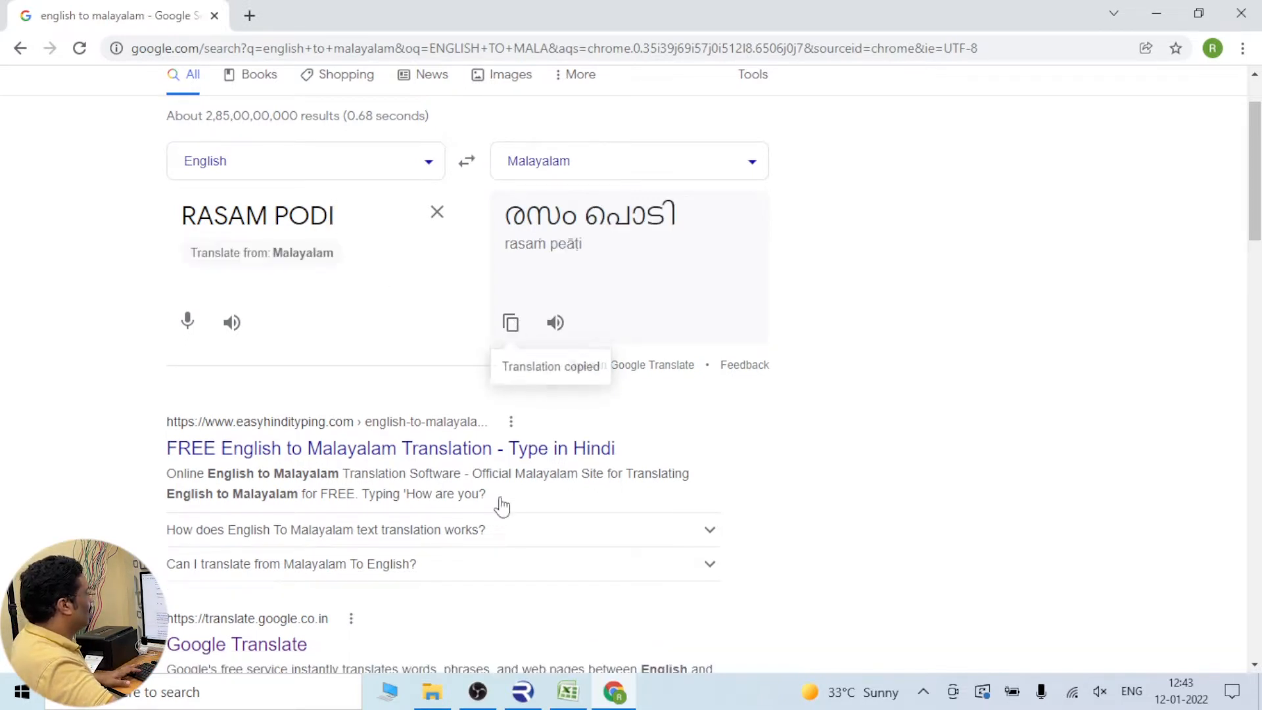
Switch to Excel and paste the copied Malayalam translation of RASAM PODI as the product name in cell A9
left_click(568, 691)
left_click(145, 378)
left_click(147, 367)
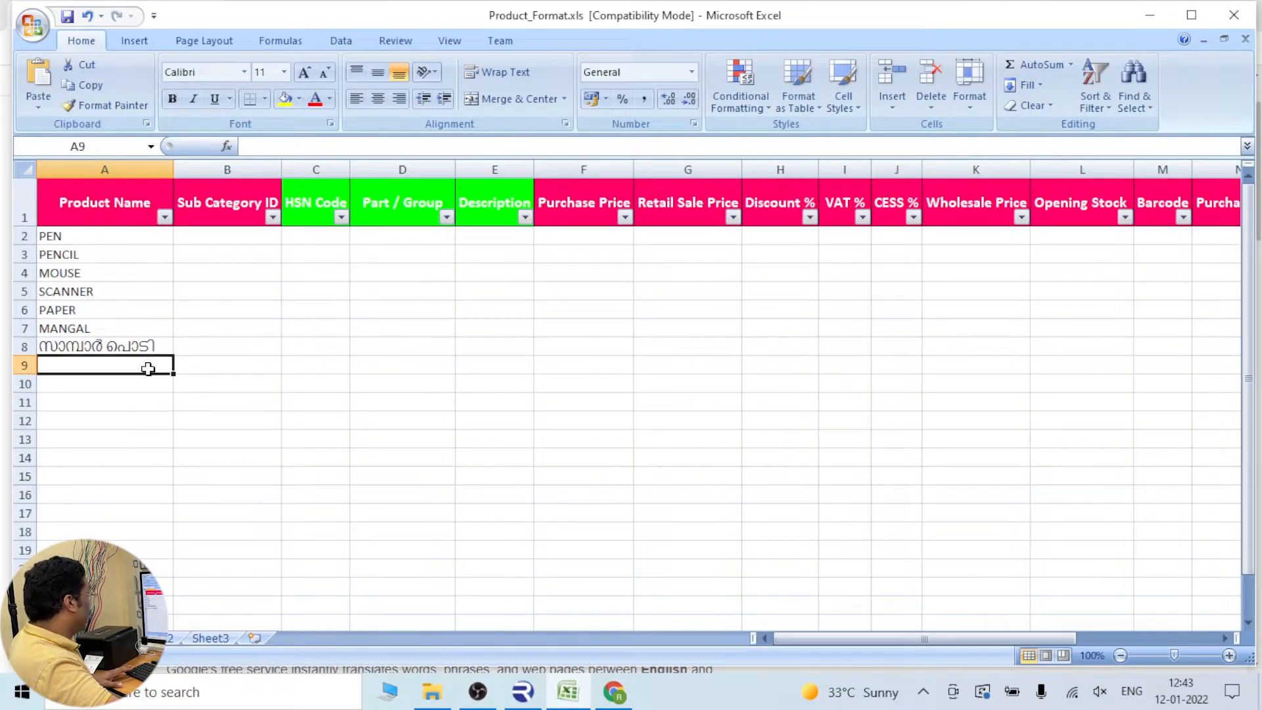
key("ctrl+v")
left_click(295, 387)
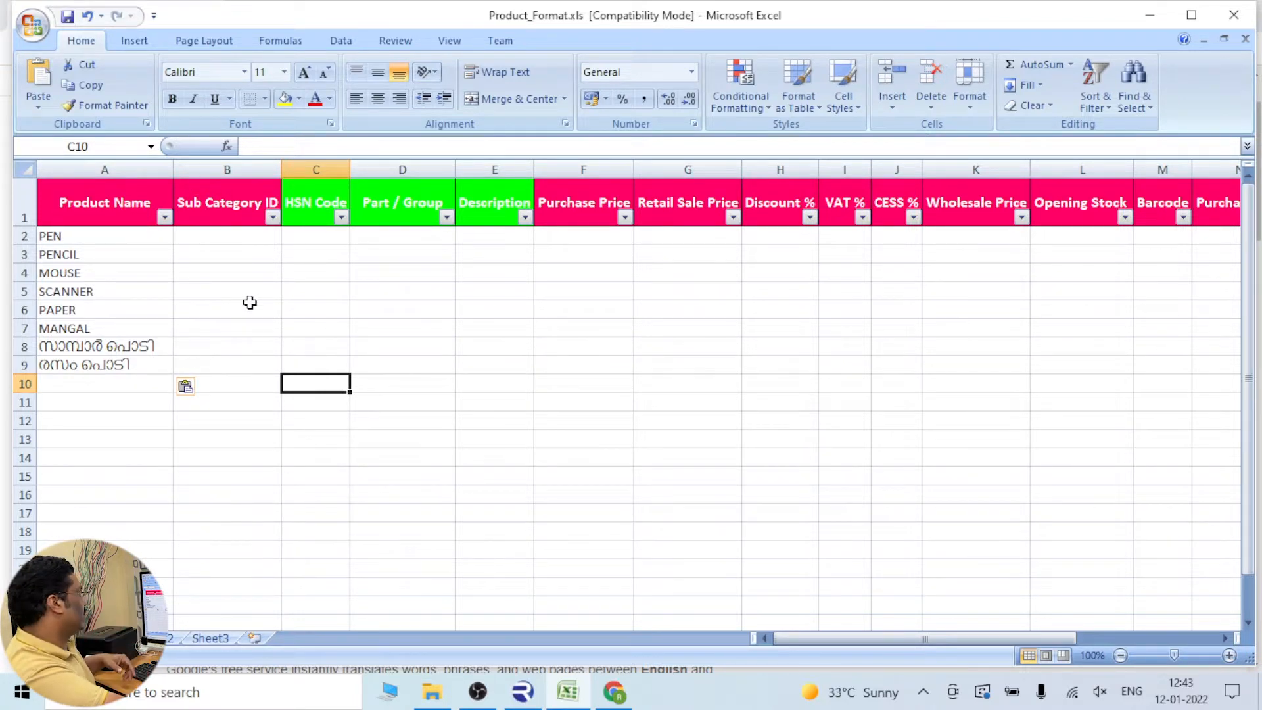
Enter 1 as the Sub Category ID in cell B2 and fill it down to B9
left_click(270, 456)
left_click(252, 242)
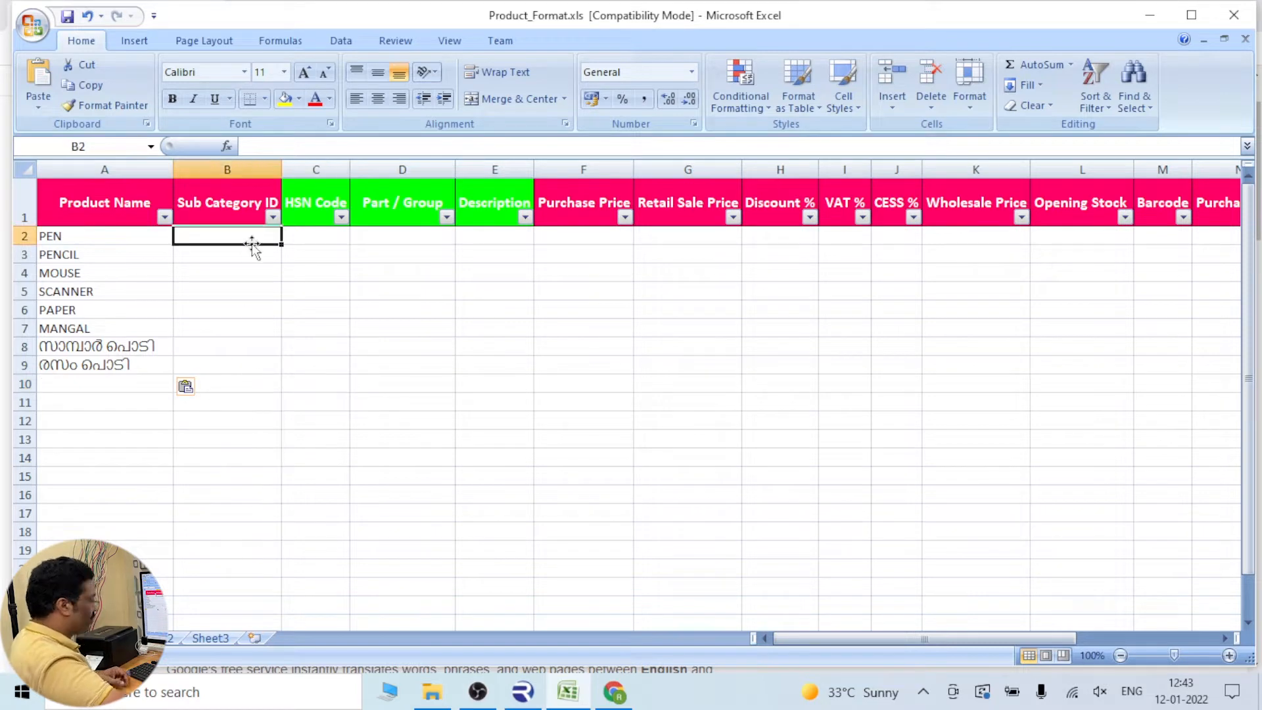
type("1")
key("ctrl+Return")
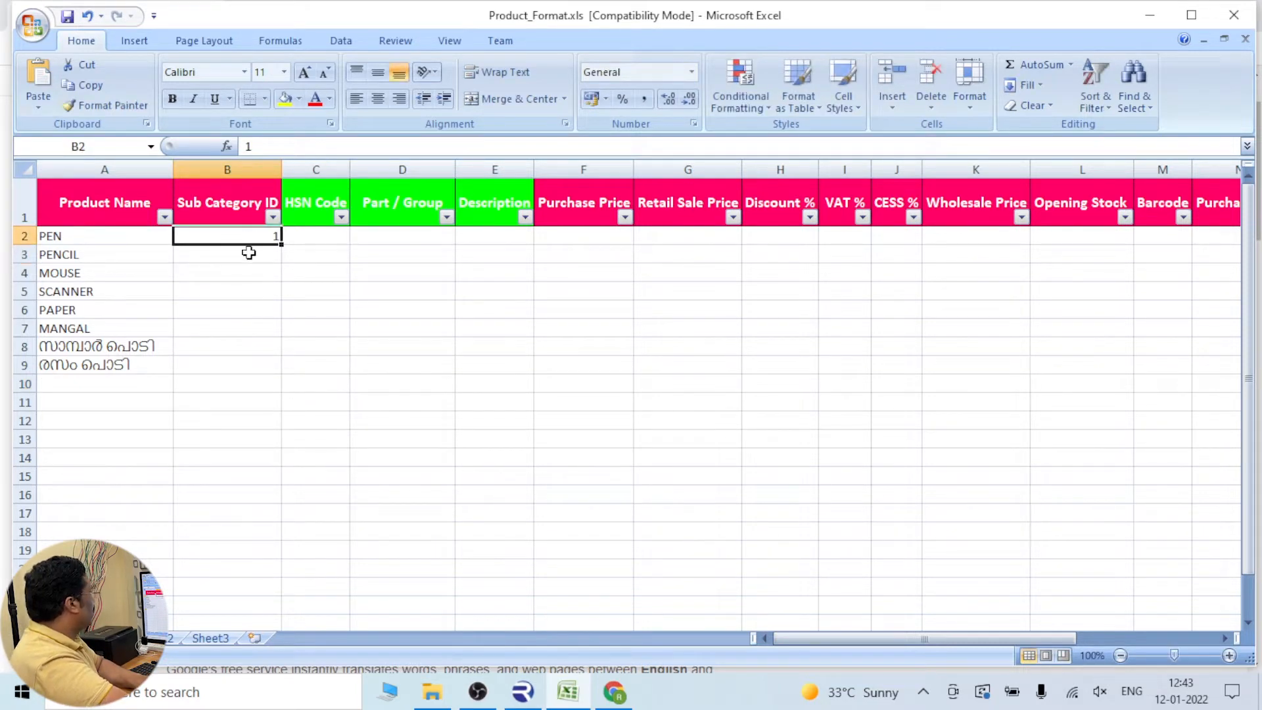
left_click_drag(279, 249, 275, 372)
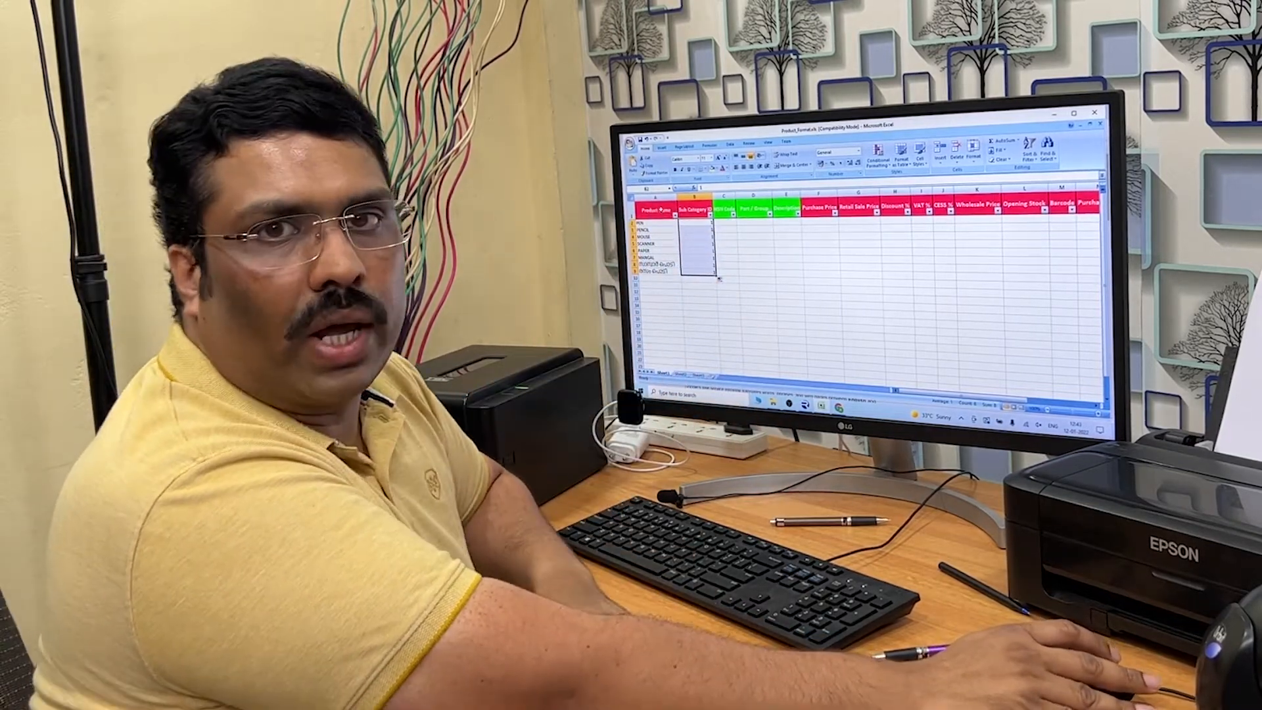
Enter 0 as the HSN Code in cell C2 and fill it down to C9
left_click(725, 221)
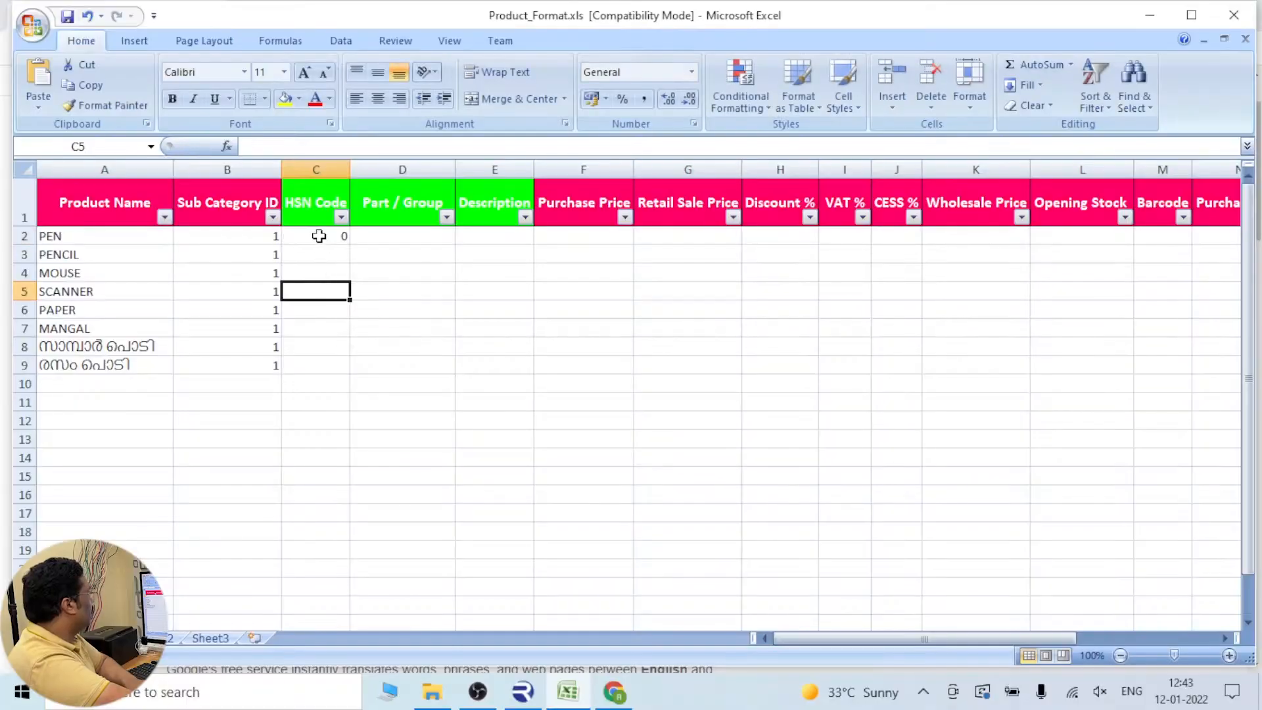
left_click(320, 237)
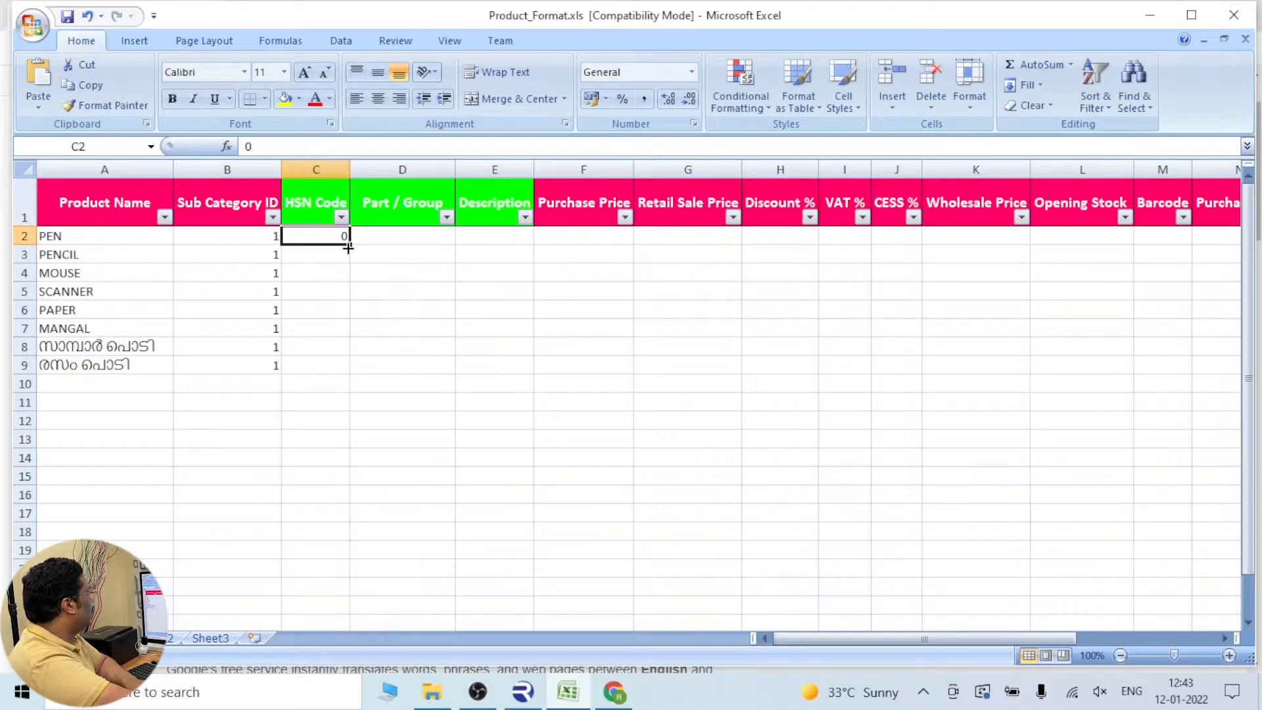
left_click_drag(348, 246, 355, 376)
left_click(397, 312)
Enter purchase prices 10, 12 and 15 in cells F2 to F4 and extend the series down to F9
left_click_drag(415, 236, 477, 363)
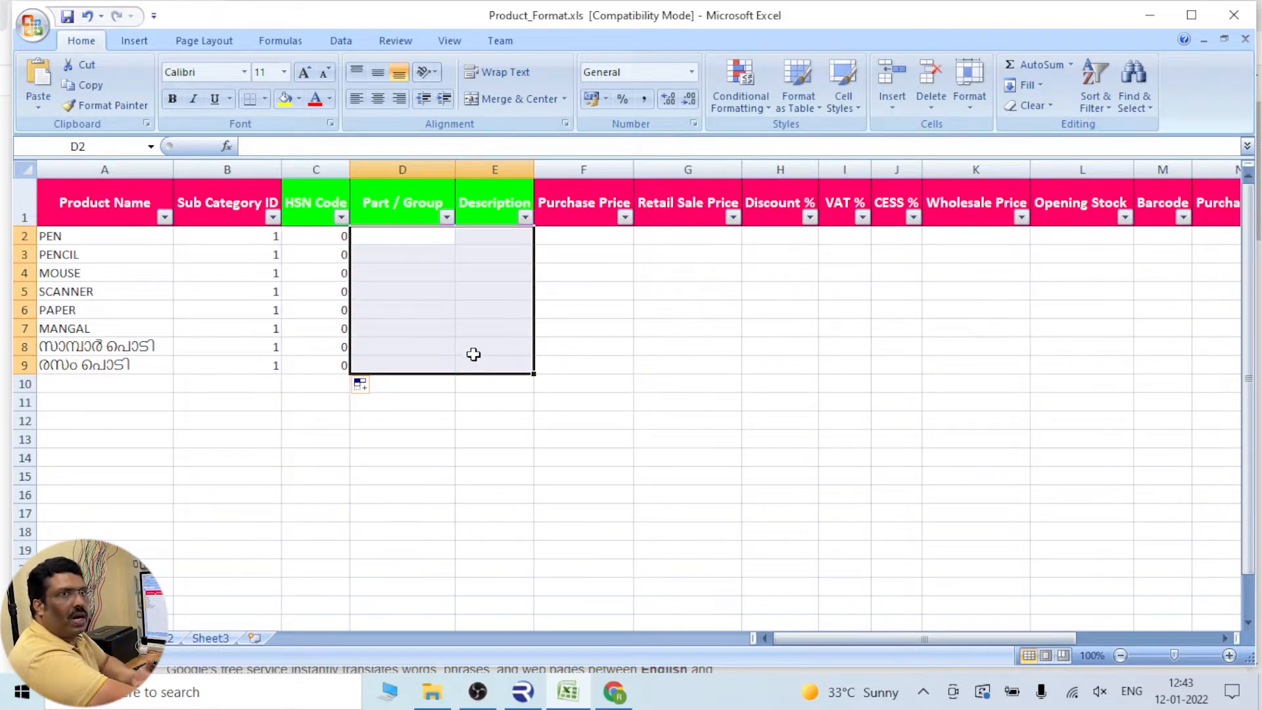
left_click(555, 293)
left_click(578, 241)
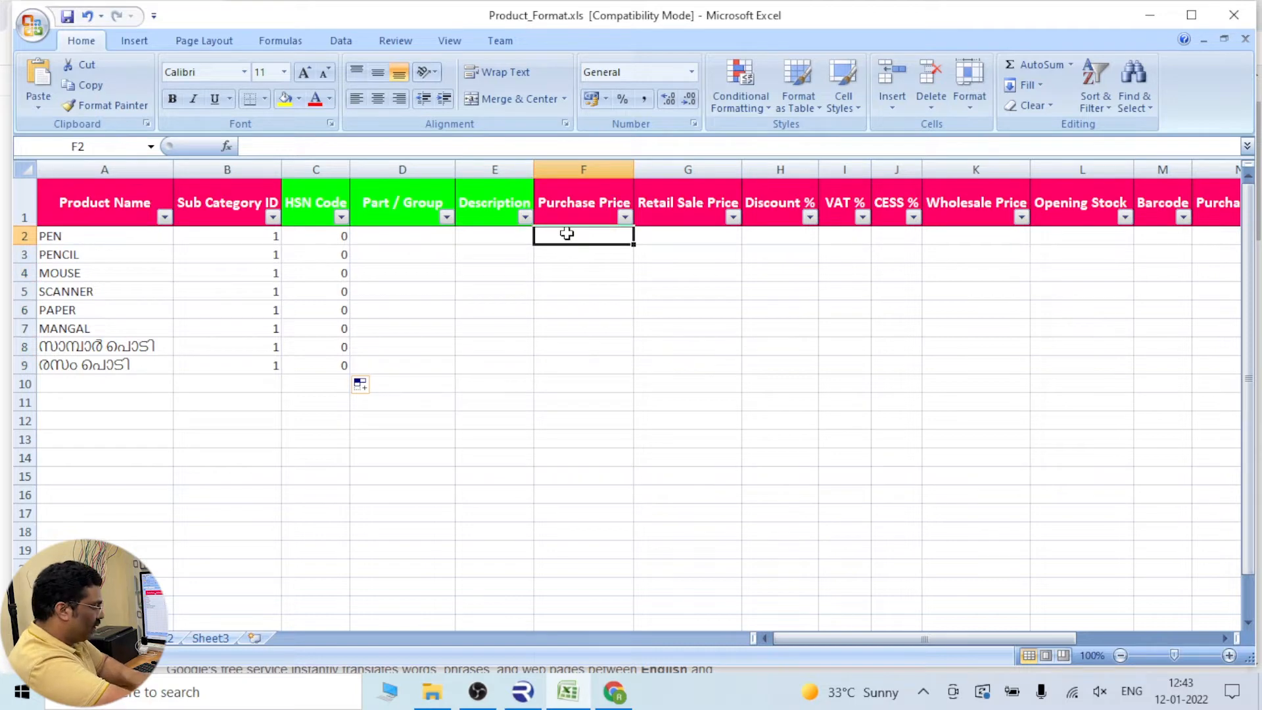
type("10")
key("Return")
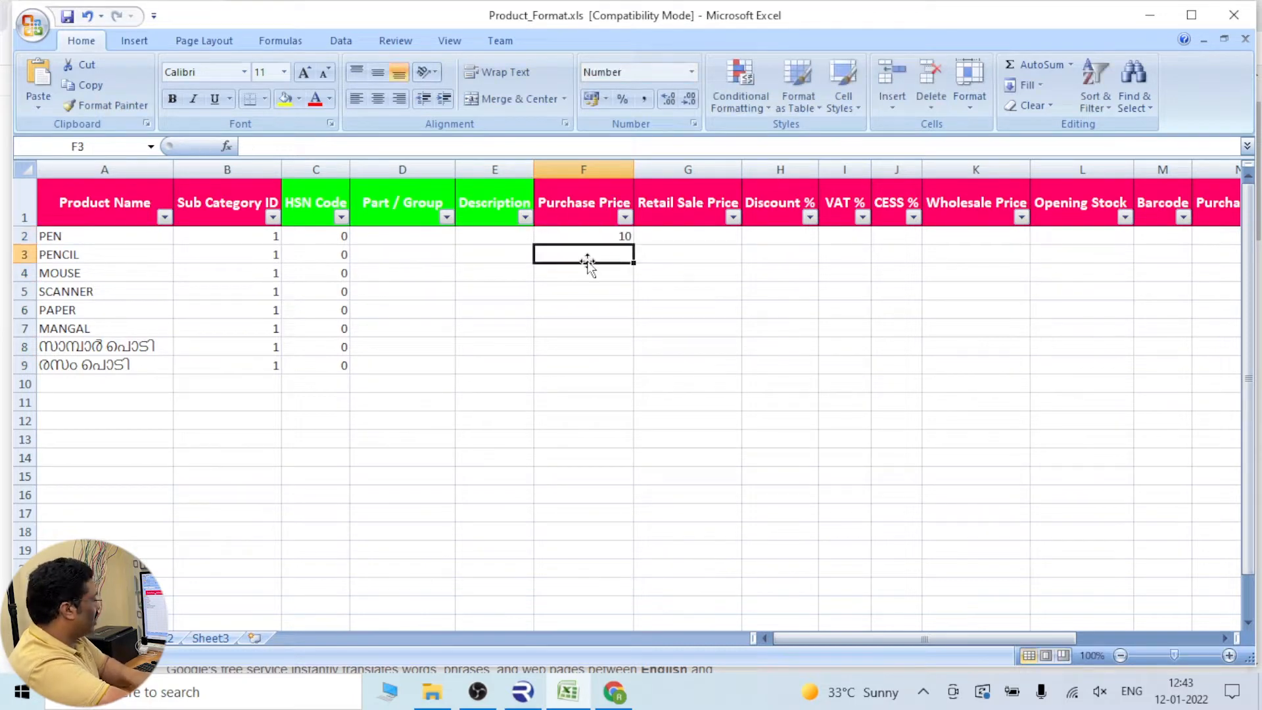
type("12")
key("Return")
type("15")
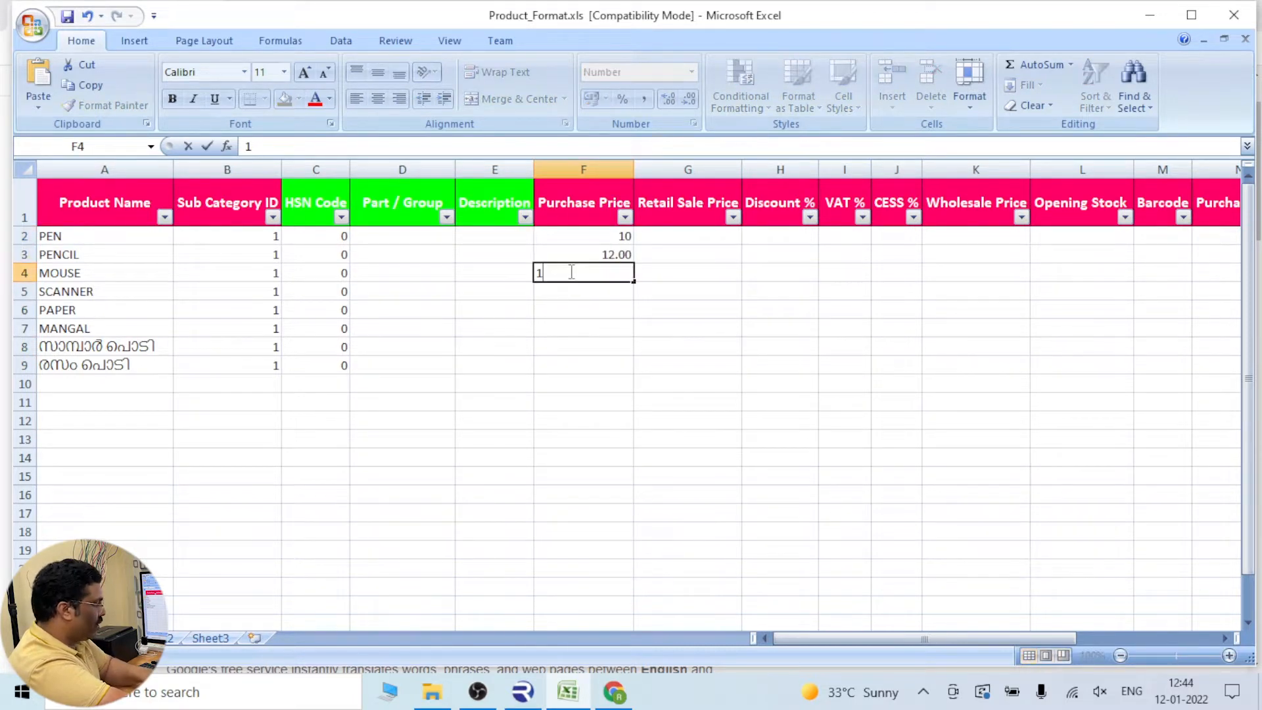
left_click(618, 325)
left_click_drag(595, 237, 620, 378)
Enter retail sale prices 20 and 25 in cells G2 and G3 and extend the series down to G9
left_click(702, 235)
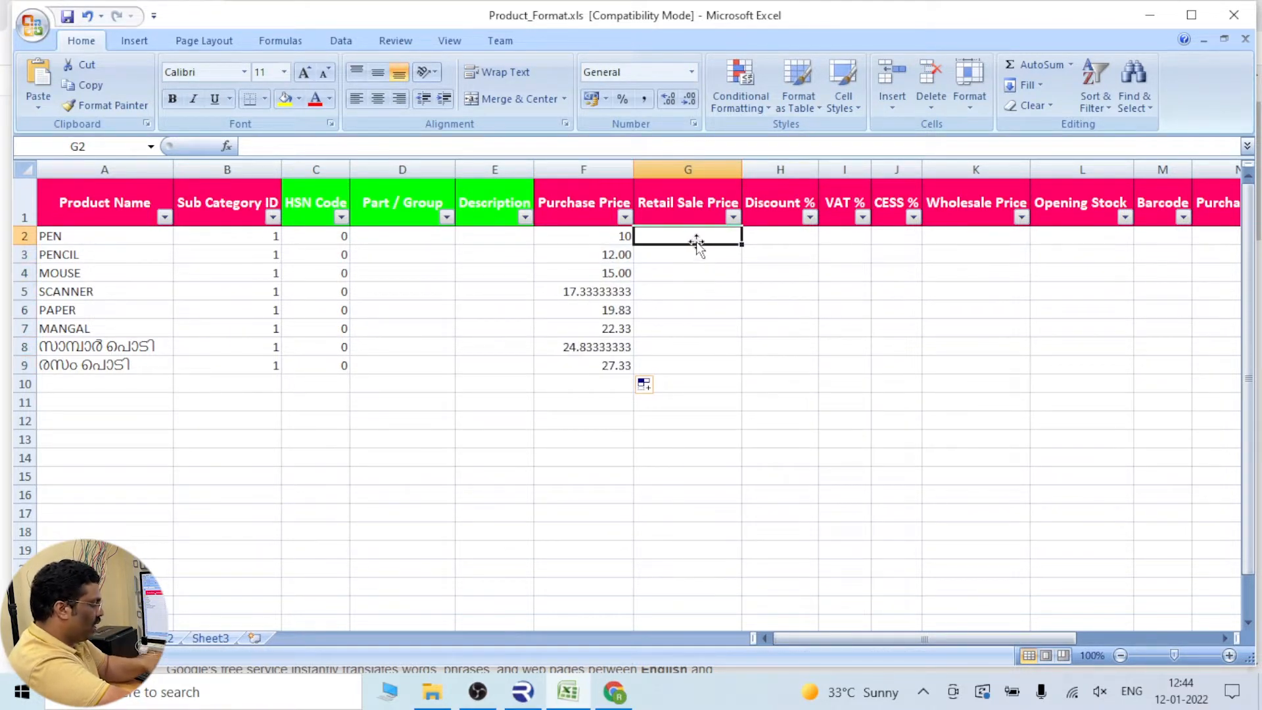
type("20")
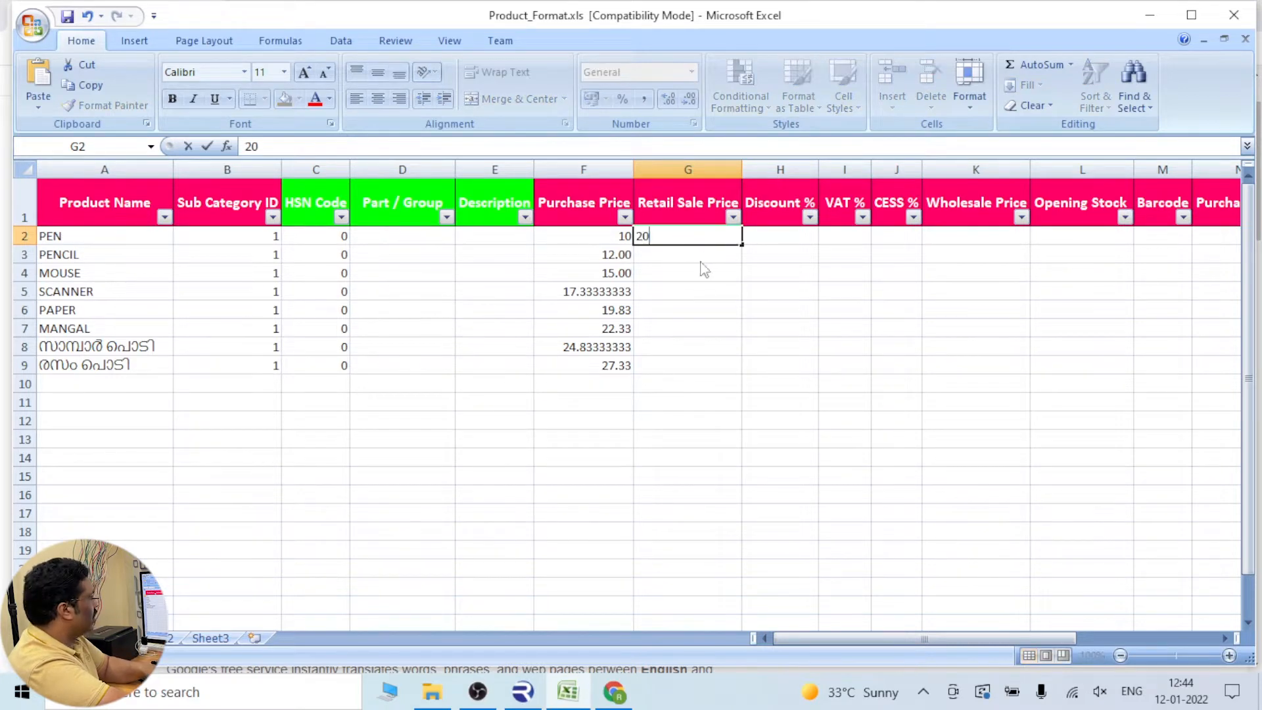
key("Return")
type("25")
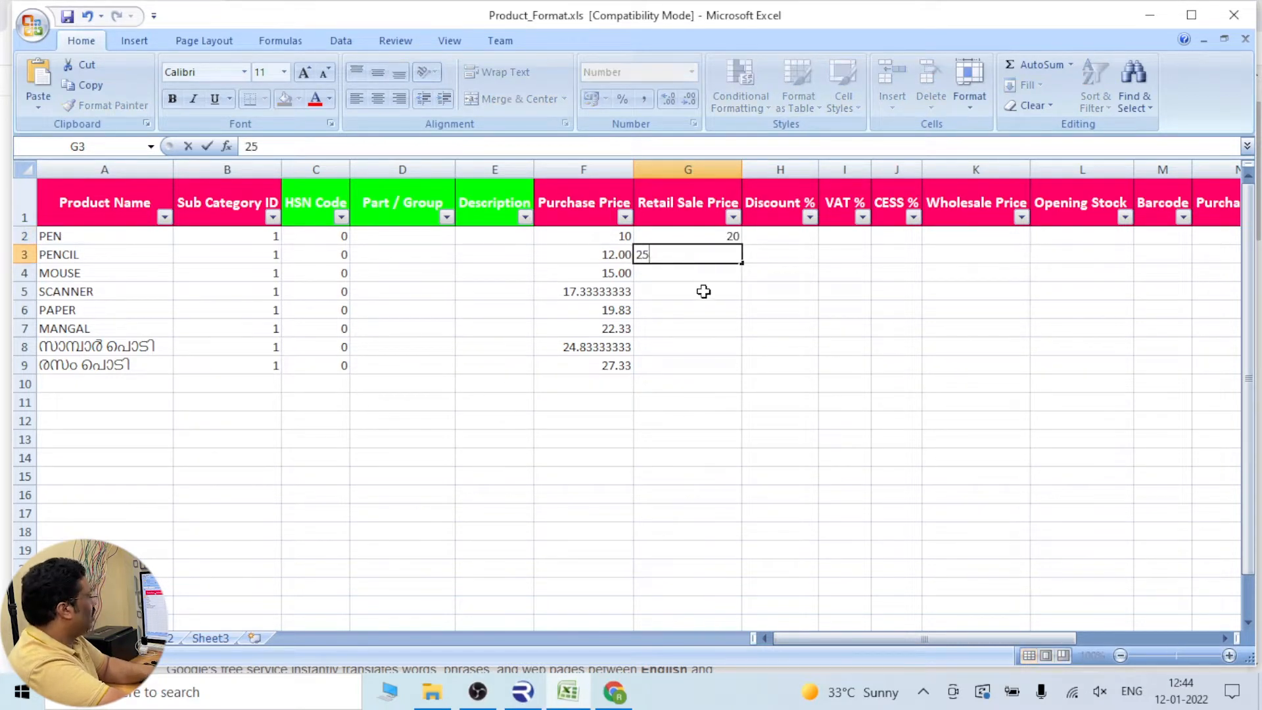
key("Return")
left_click_drag(699, 238, 744, 372)
left_click(833, 346)
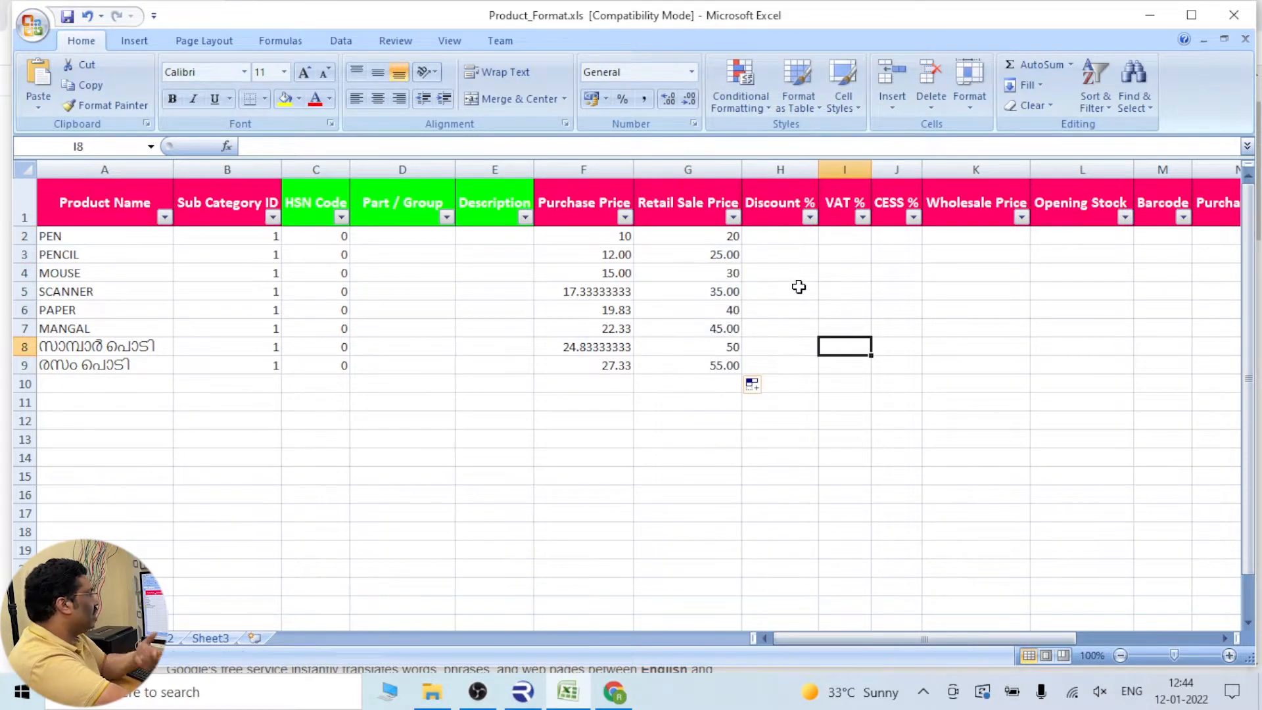
Enter 0 as the Discount % in cell H2 and fill it down to H9
left_click(802, 240)
type("0")
key("Return")
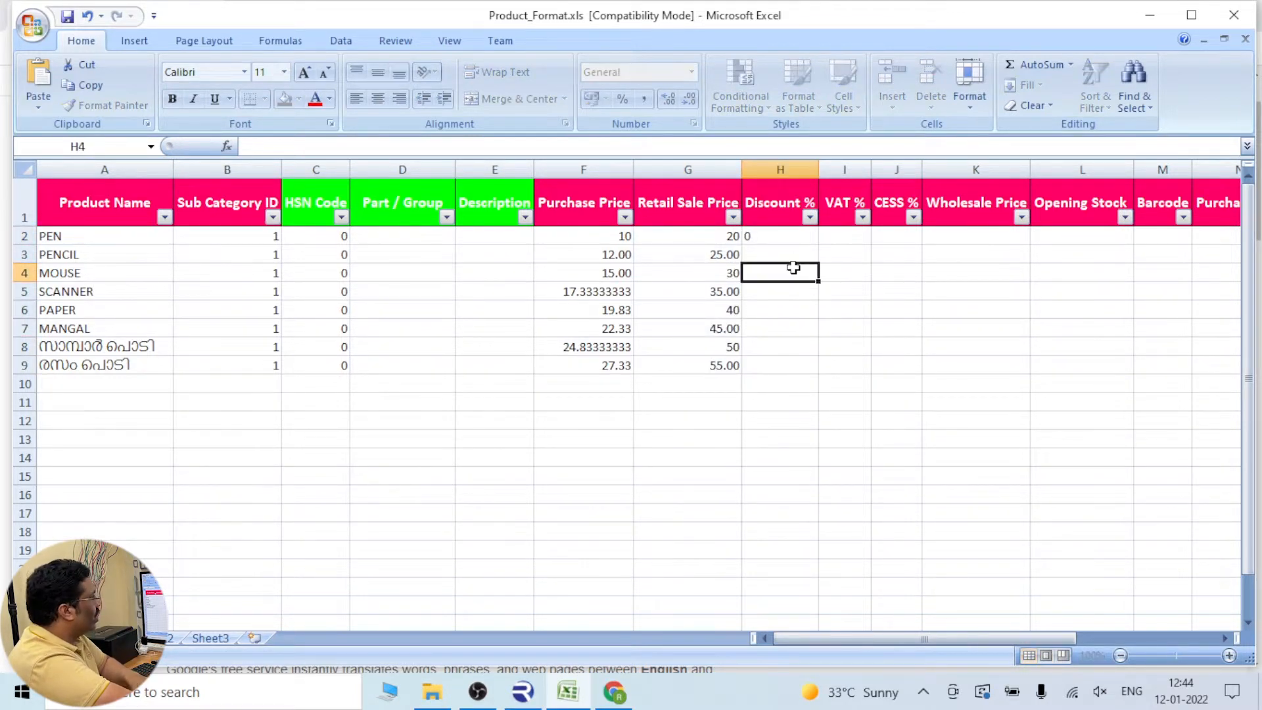
key("Up")
left_click_drag(822, 245, 817, 375)
left_click(845, 292)
Enter 0 as the VAT % in cell I2 and fill it down to I9
left_click(852, 233)
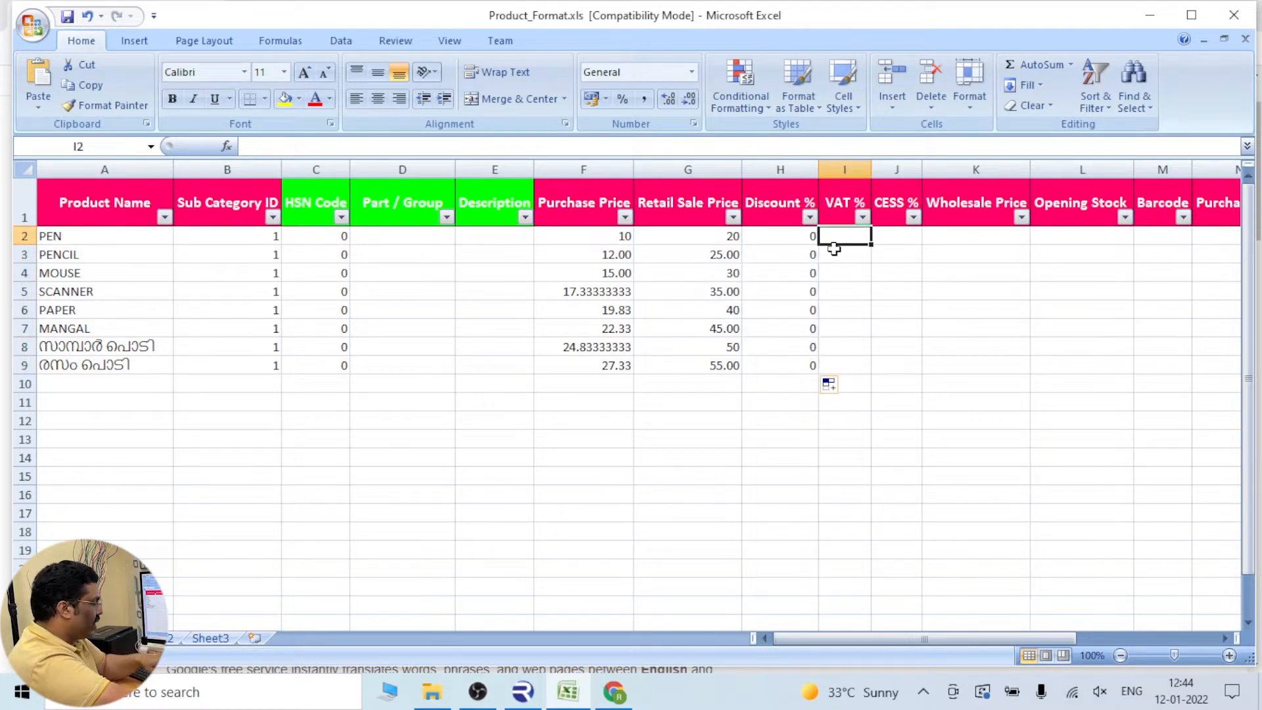
key("Right")
key("Right")
key("Right")
key("Right")
key("Right")
left_click(717, 239)
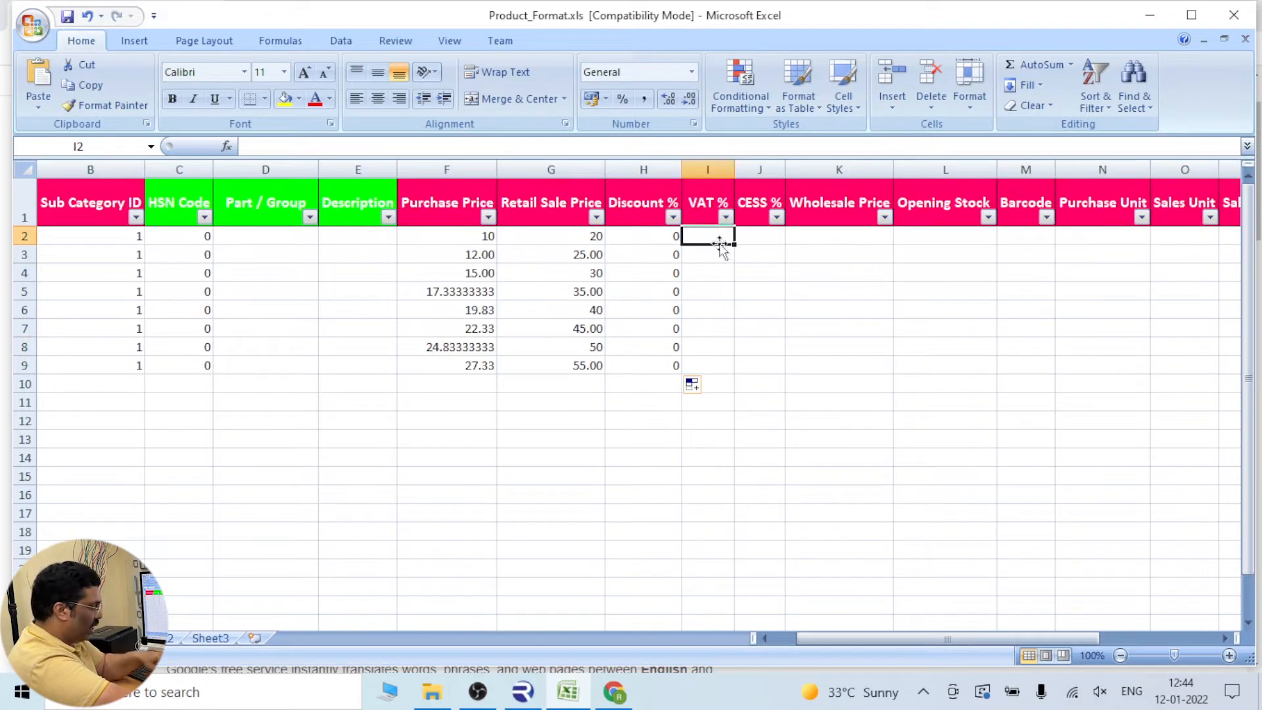
type("0")
left_click(719, 290)
left_click(720, 240)
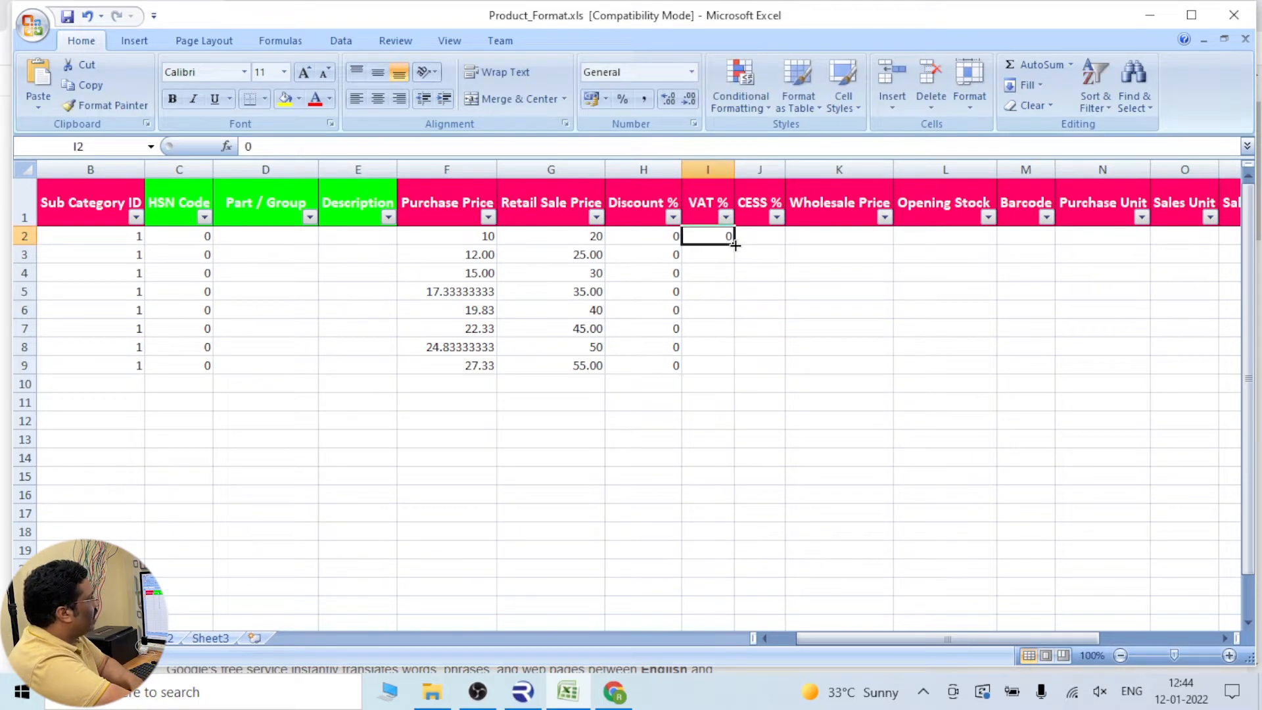
left_click_drag(735, 245, 743, 373)
left_click(756, 311)
Enter 0 as the CESS % in cell J2 and fill it down to J9
left_click(764, 237)
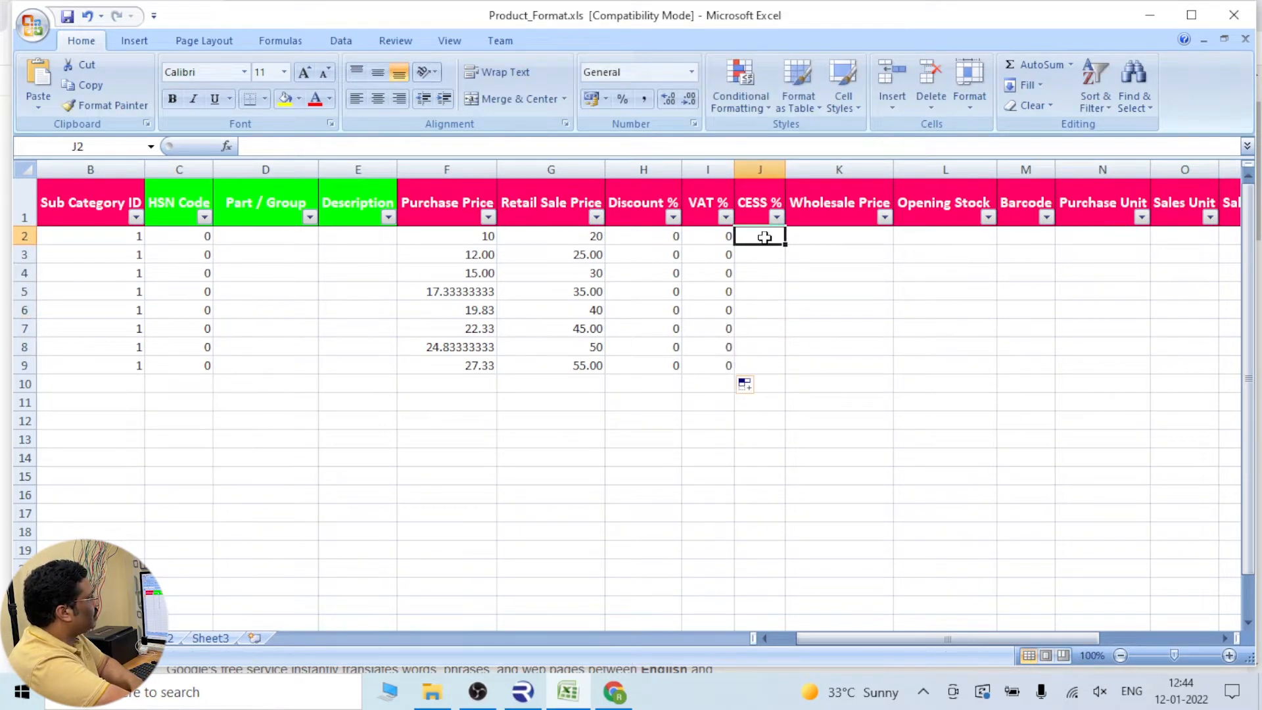
type("0")
left_click(759, 257)
left_click(752, 239)
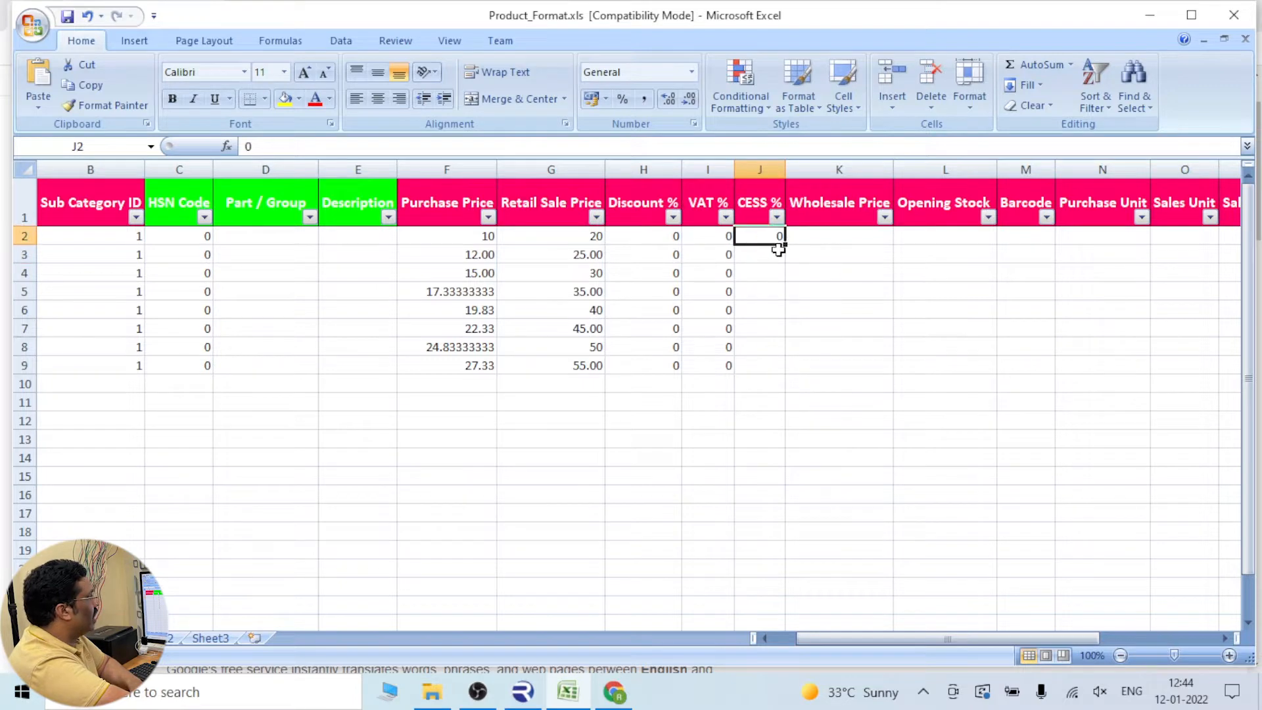
left_click_drag(787, 245, 777, 363)
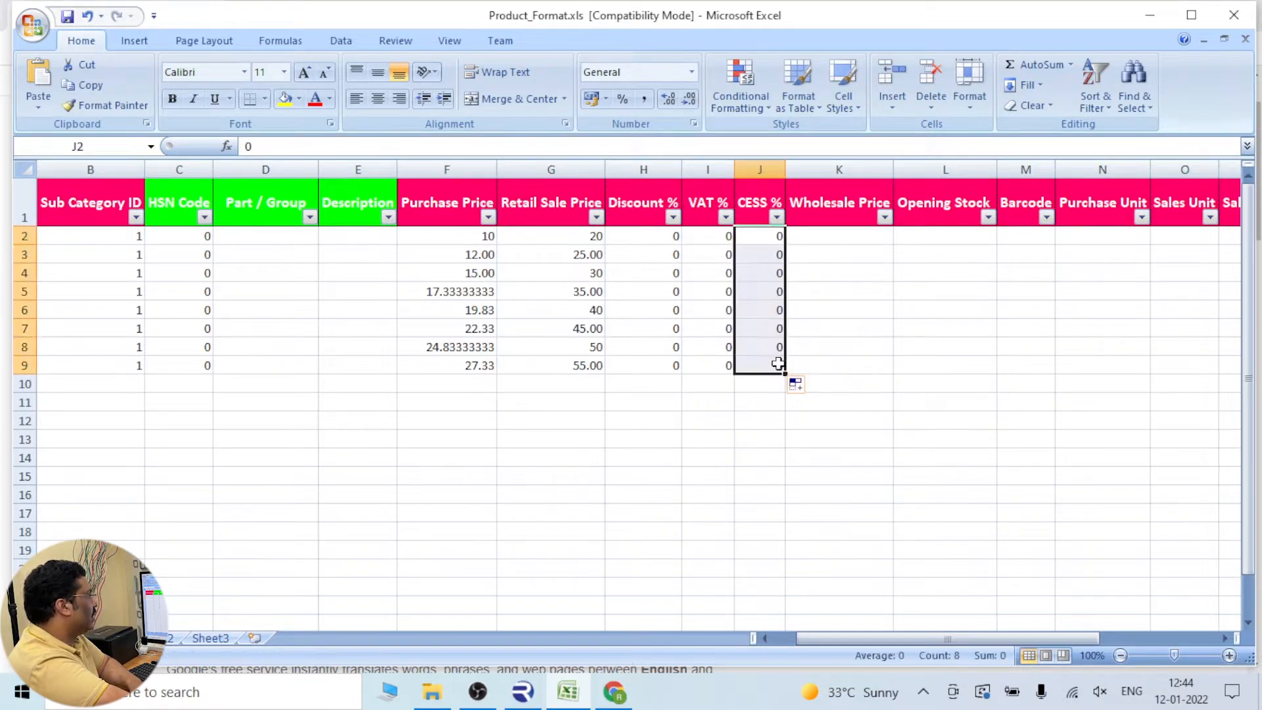
Change the VAT % in cell I2 to 15 and fill it down to I9
left_click(704, 234)
type("15")
left_click(740, 286)
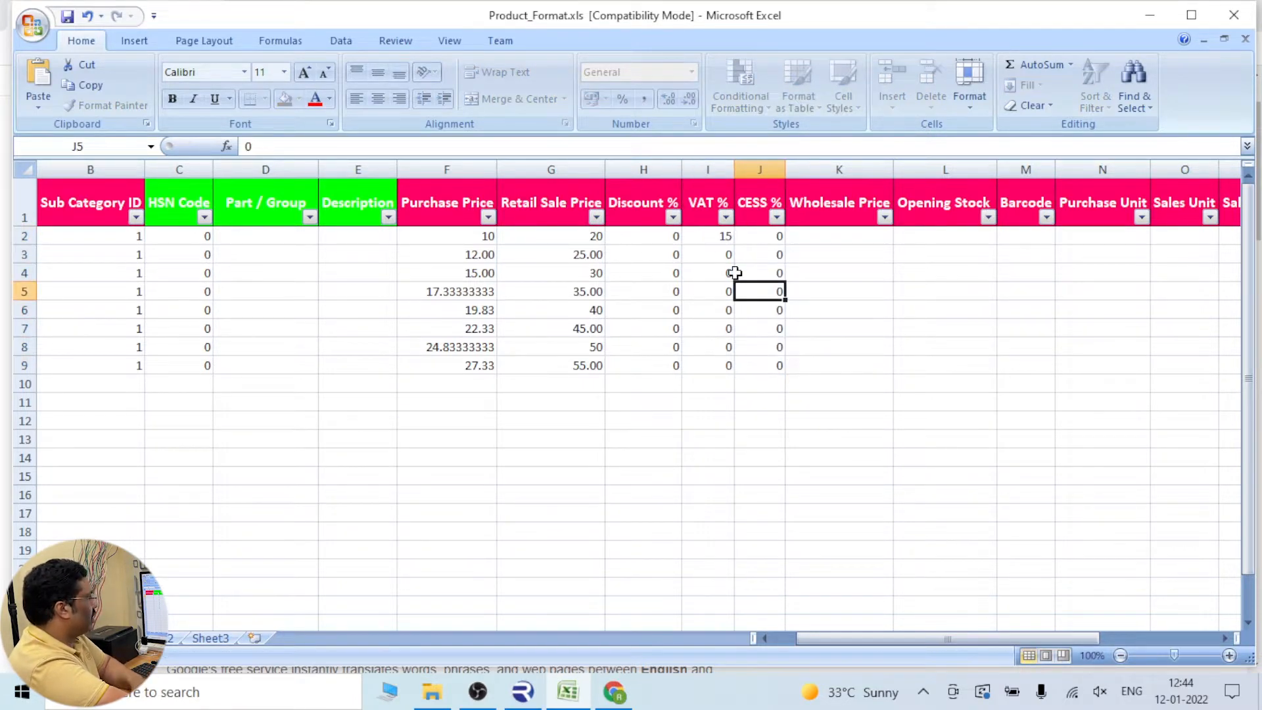
left_click(718, 238)
left_click_drag(734, 244, 748, 370)
left_click(982, 292)
Enter 20 as the wholesale price of the first product in cell K2
left_click(858, 241)
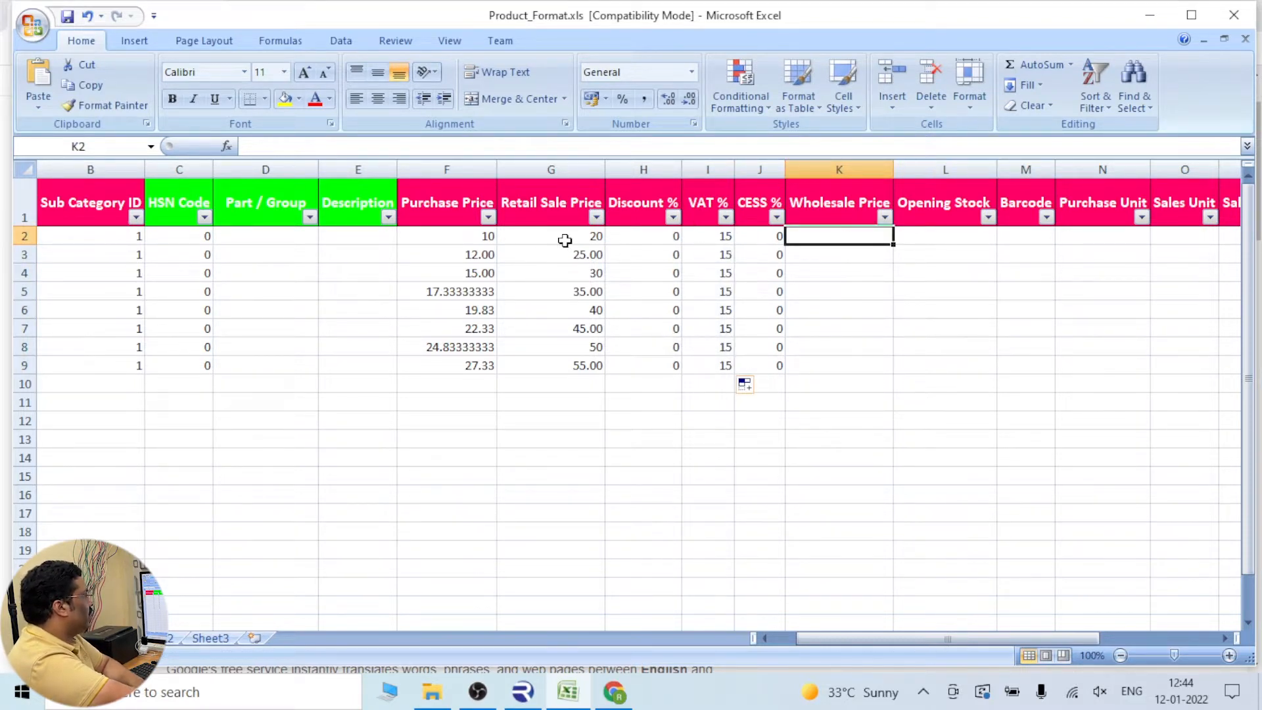
left_click(565, 241)
left_click(800, 239)
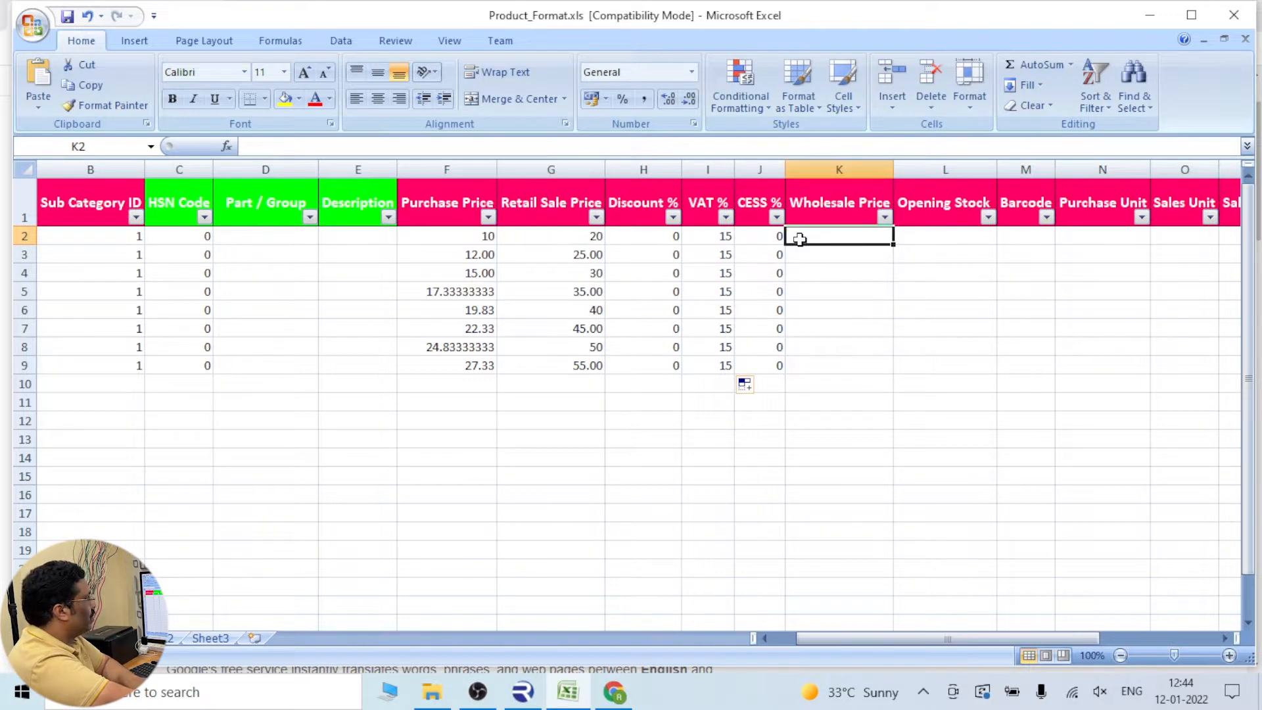
type("20")
left_click(822, 254)
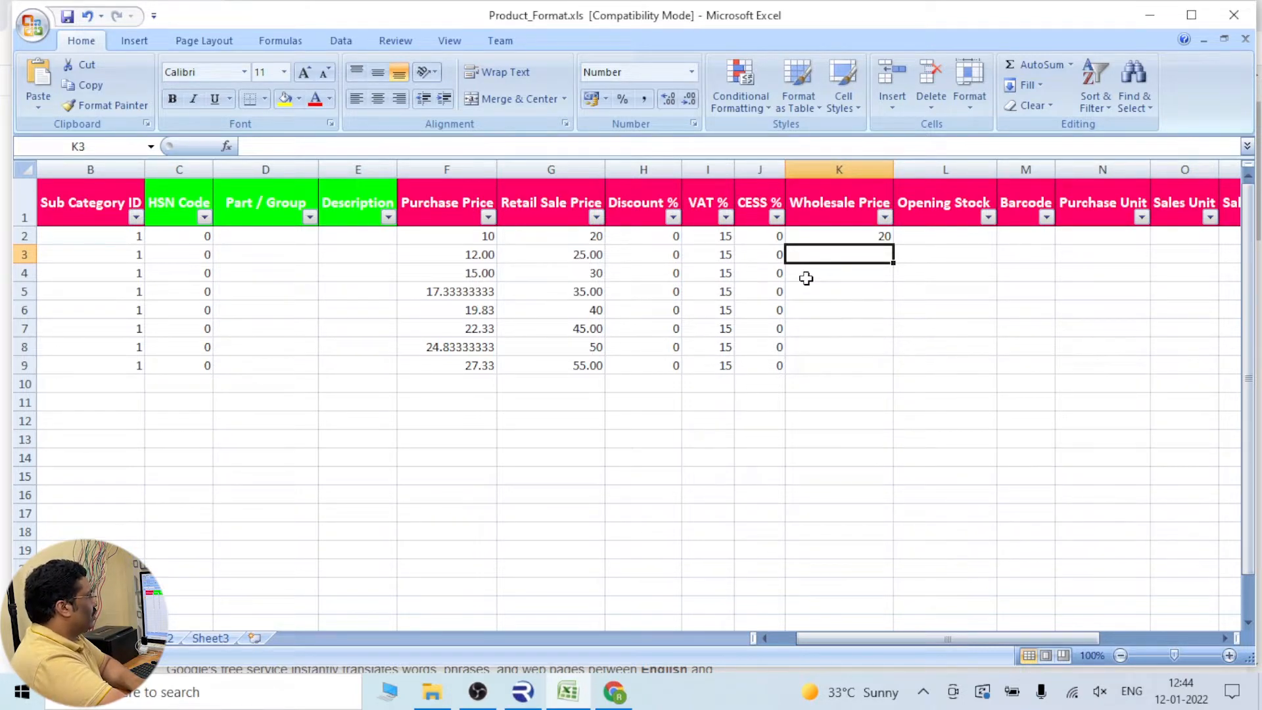
Enter wholesale prices 15 and 20 in cells K2 and K3 and extend the series down to K9
left_click(831, 237)
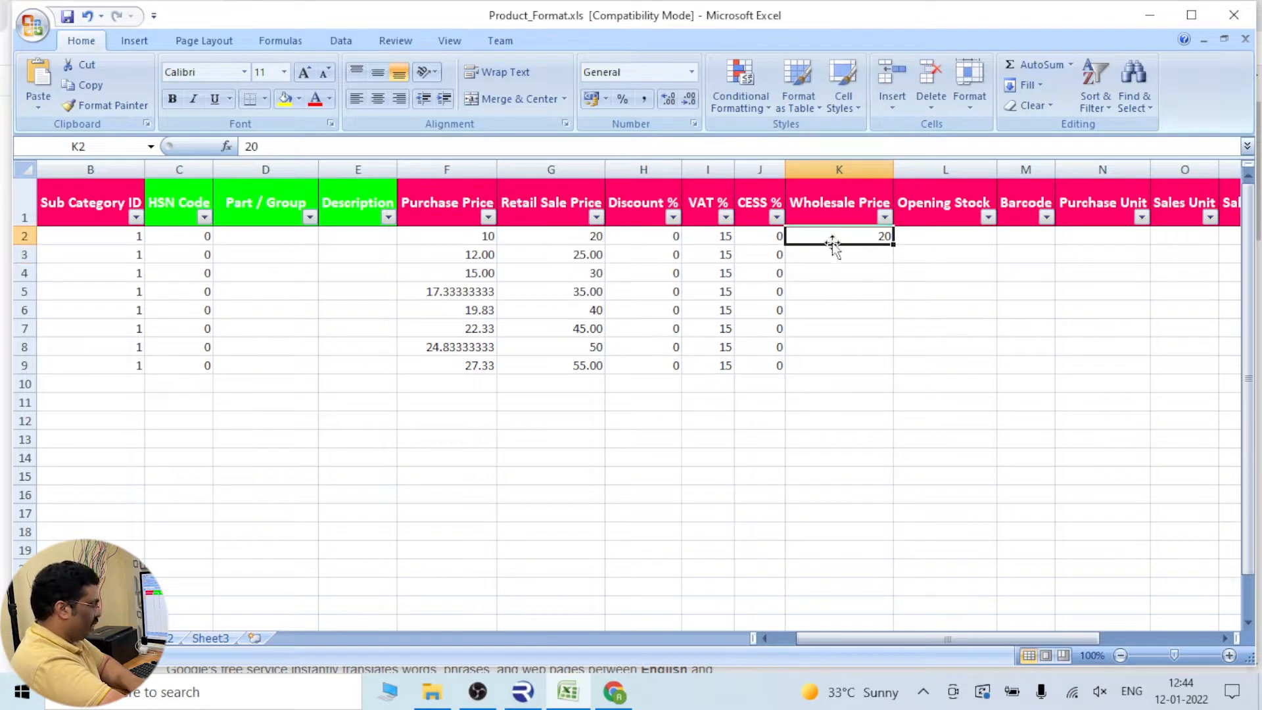
type("15")
left_click(825, 253)
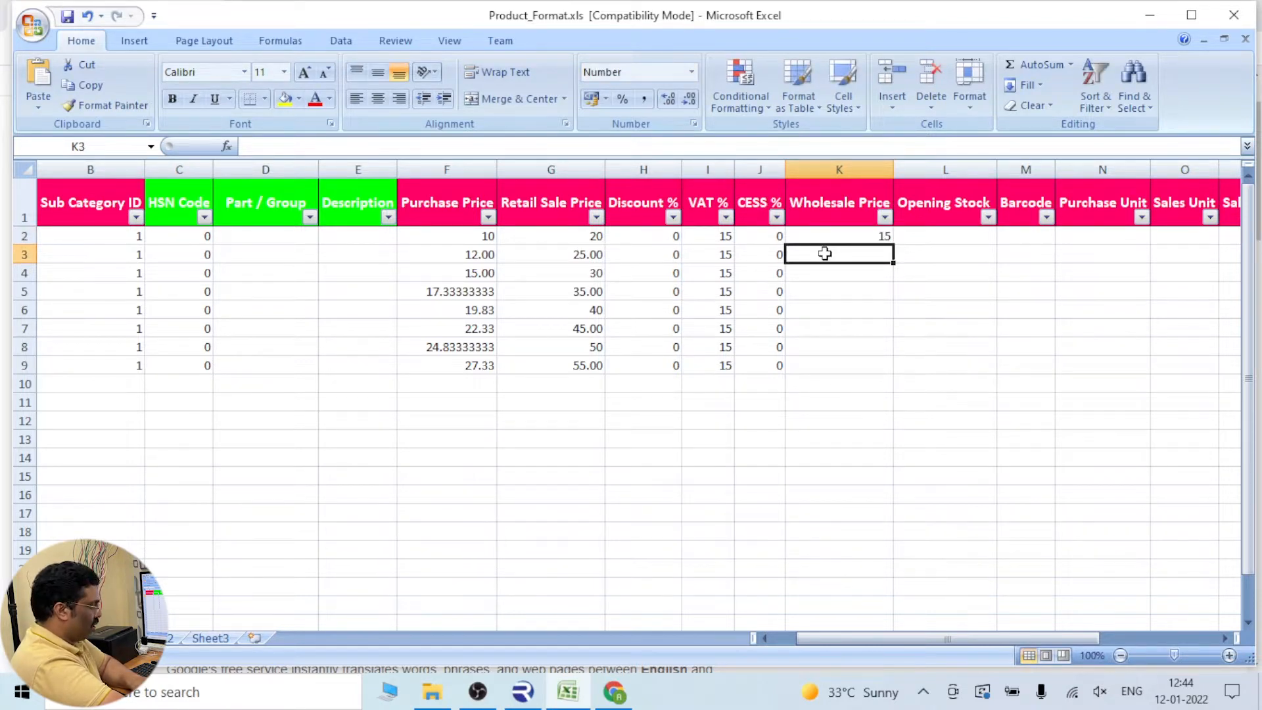
type("20")
left_click(879, 310)
left_click_drag(868, 237, 897, 370)
left_click(907, 383)
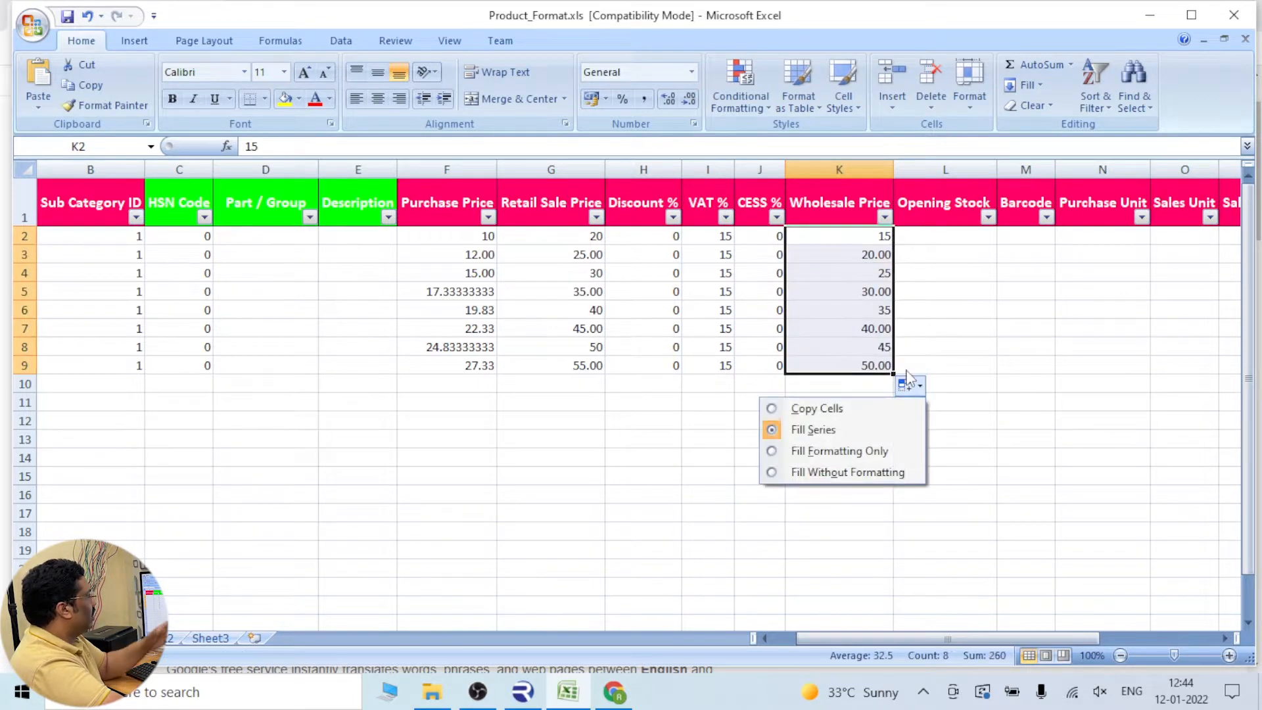
left_click(835, 384)
Compare the retail sale price and the wholesale price of the last product in row 9
left_click(581, 363)
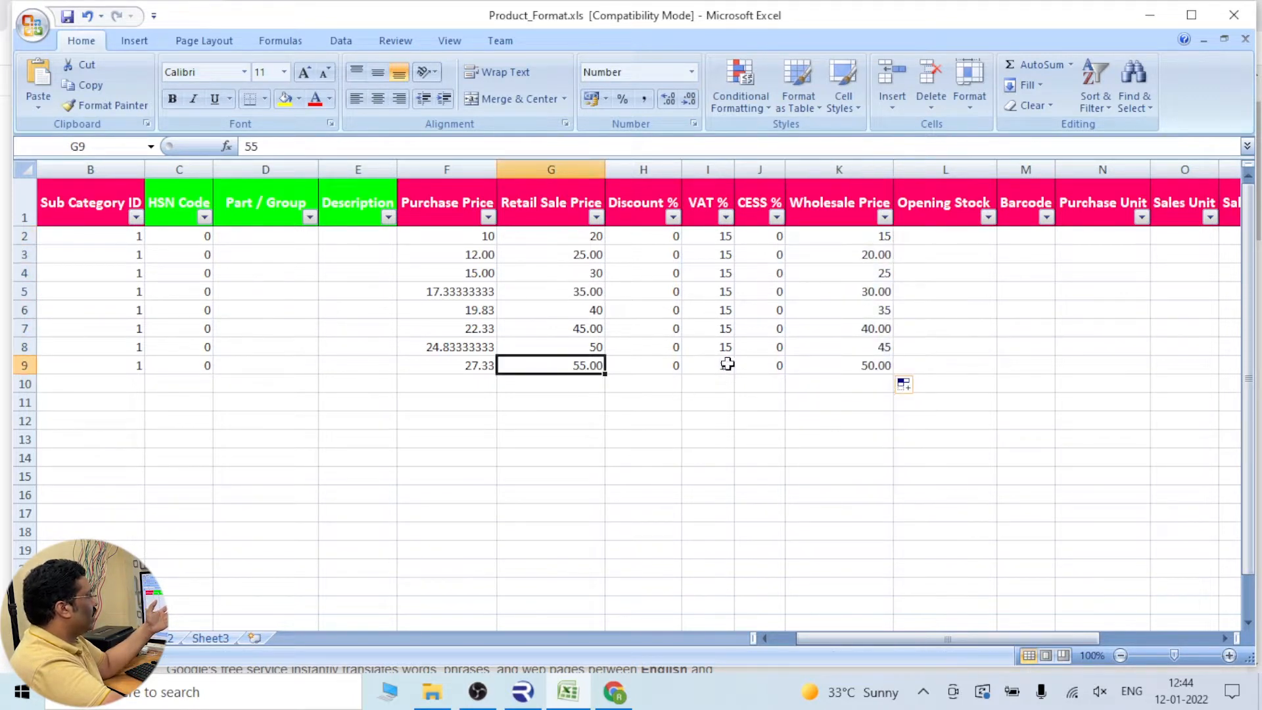
left_click(832, 363)
key("Right")
key("Right")
key("Right")
key("Right")
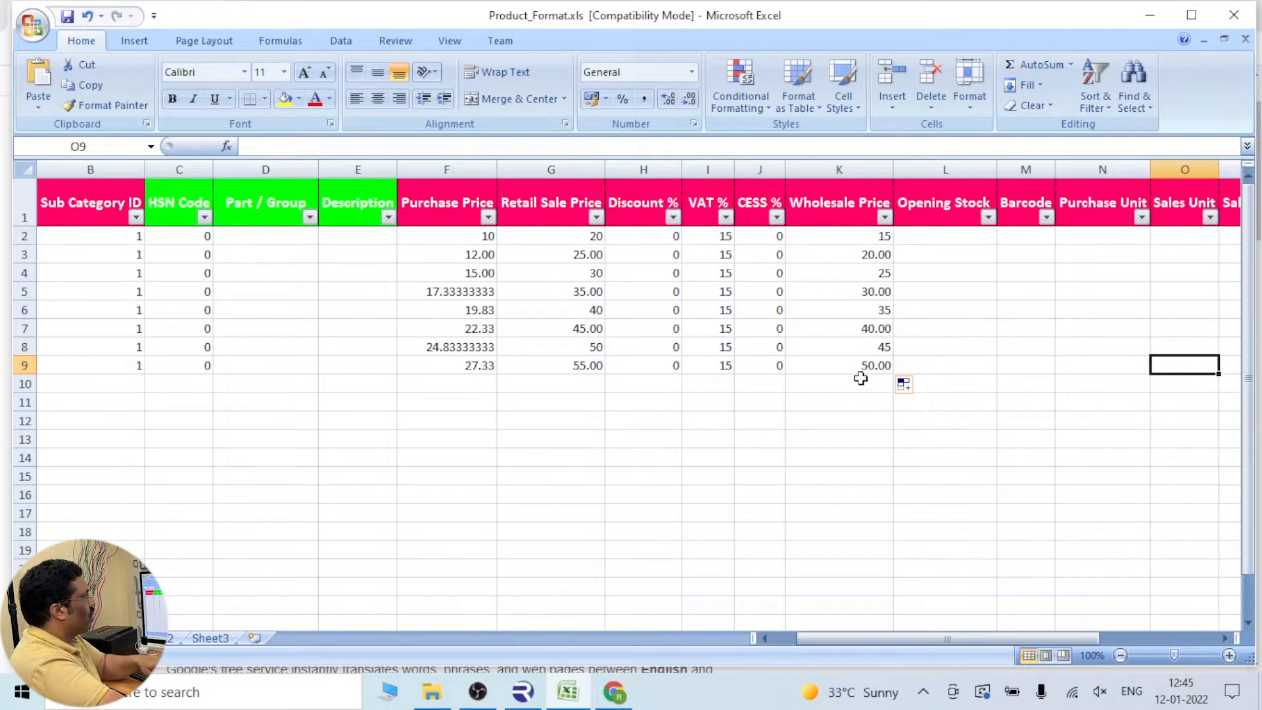
Enter opening stock quantities 100, 200 and 500 for the first three products in cells L2 to L4
key("Right")
key("Right")
key("Right")
left_click(602, 236)
type("100")
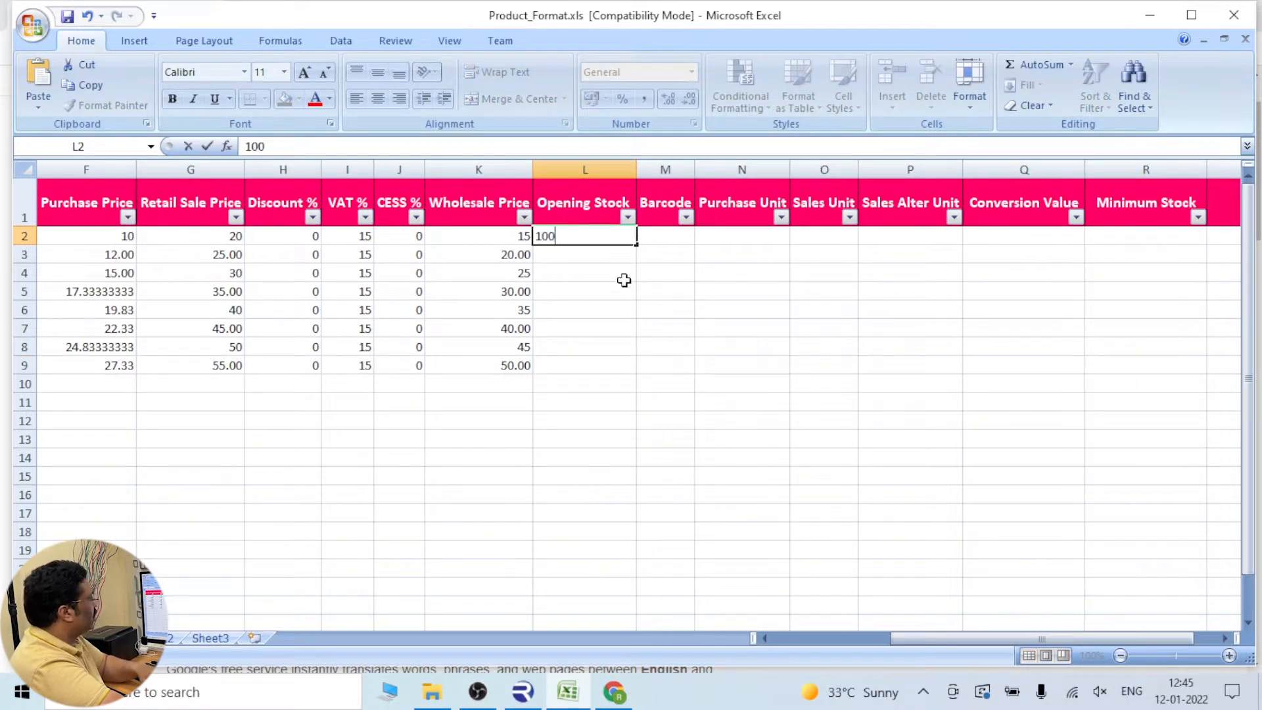
key("Return")
type("200")
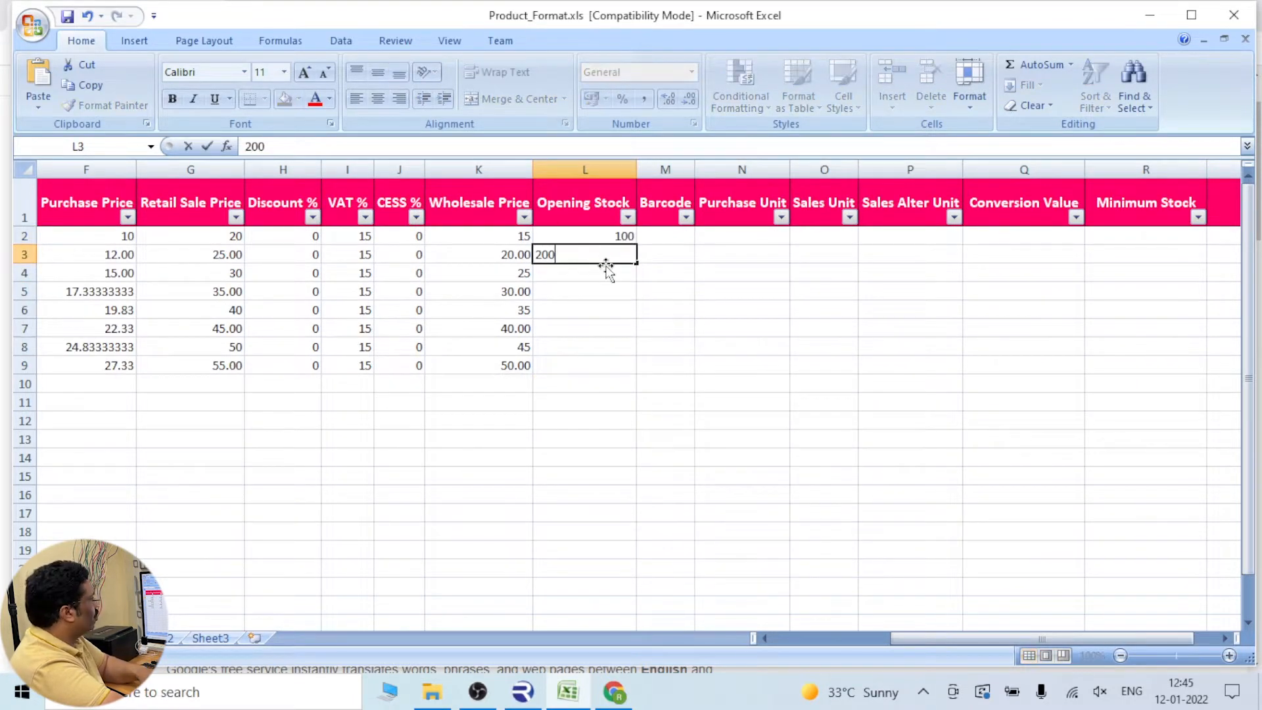
key("Return")
type("500")
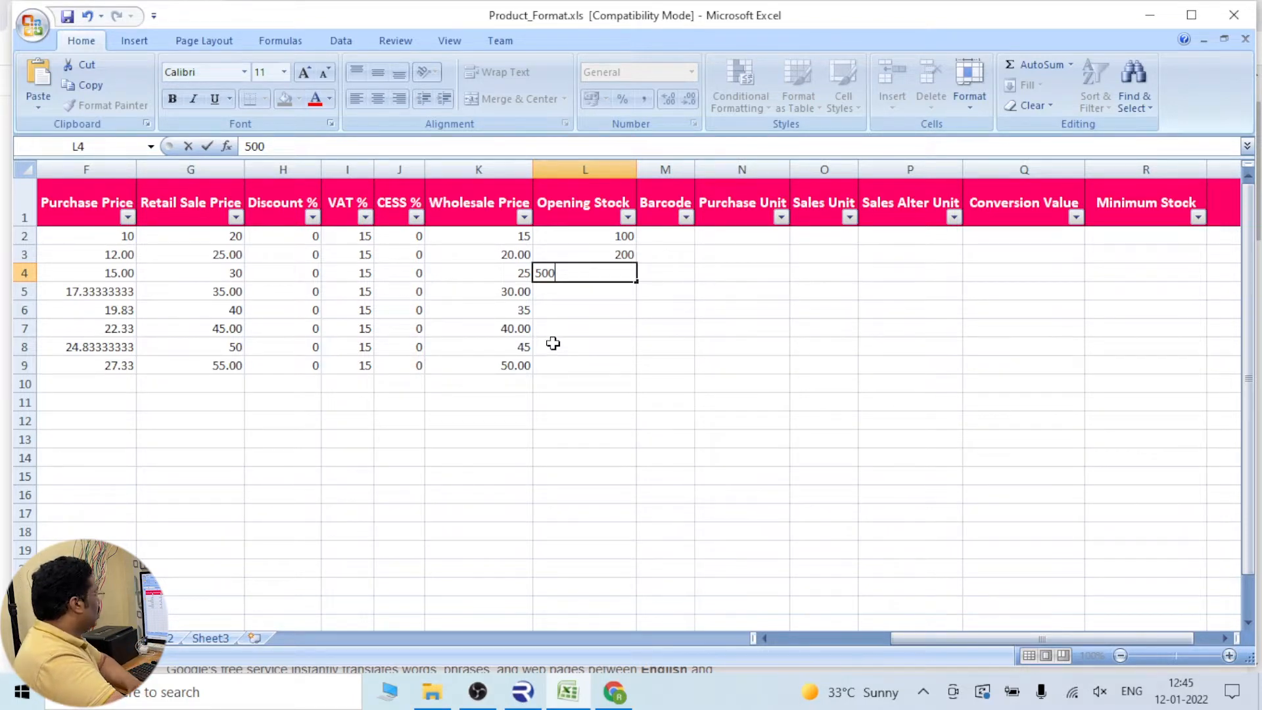
left_click(613, 326)
Enter opening stock 600 in L5 and 500 in L6, and extend the Opening Stock series down to L9
left_click(605, 295)
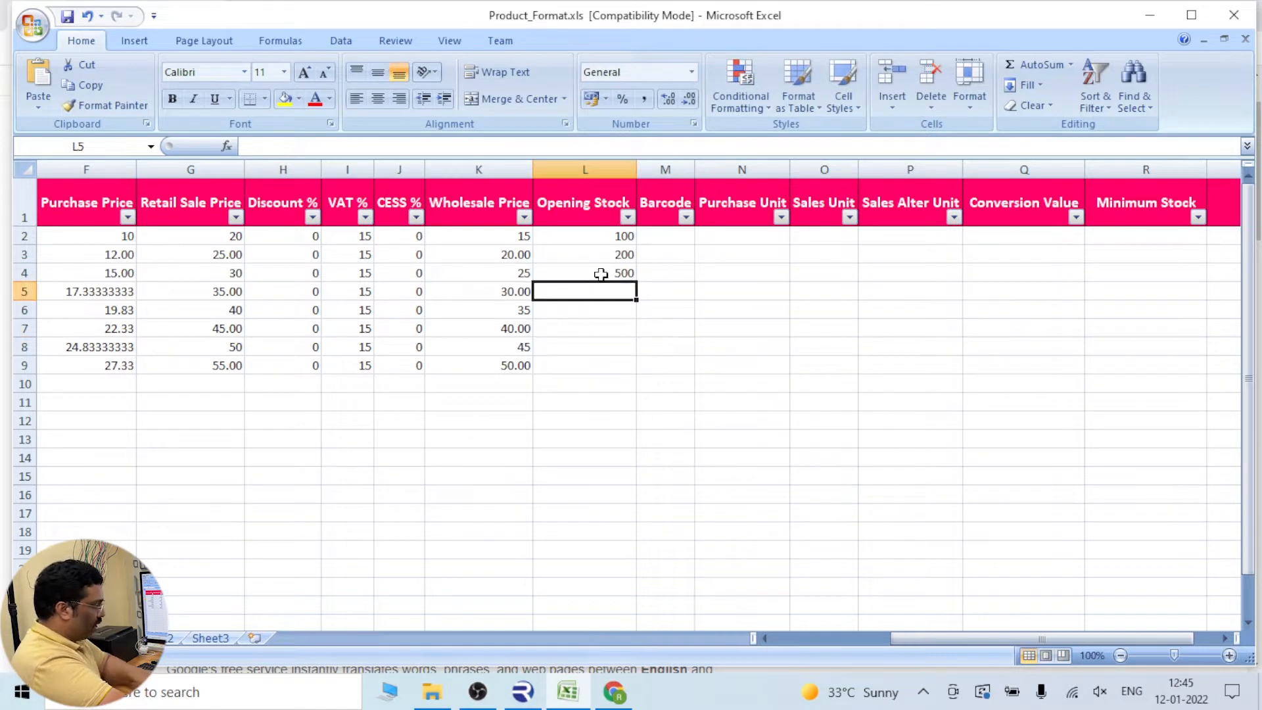
type("600")
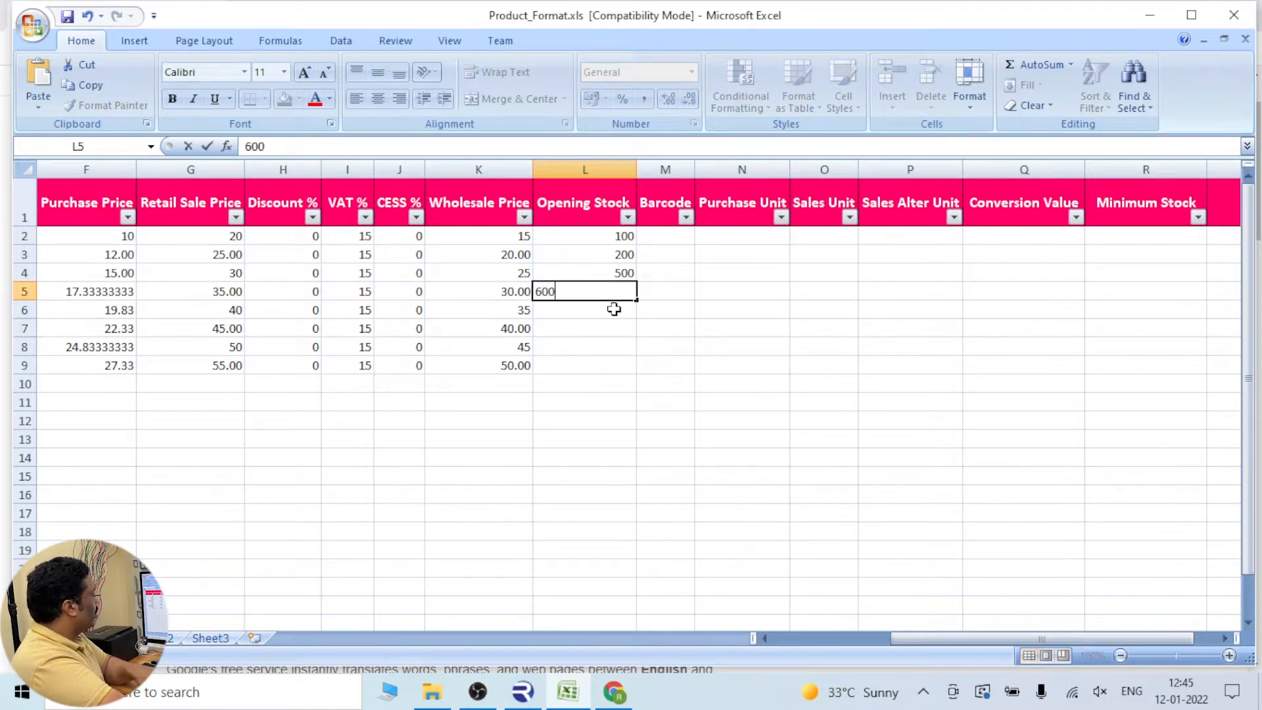
left_click(611, 306)
type("500")
left_click(611, 333)
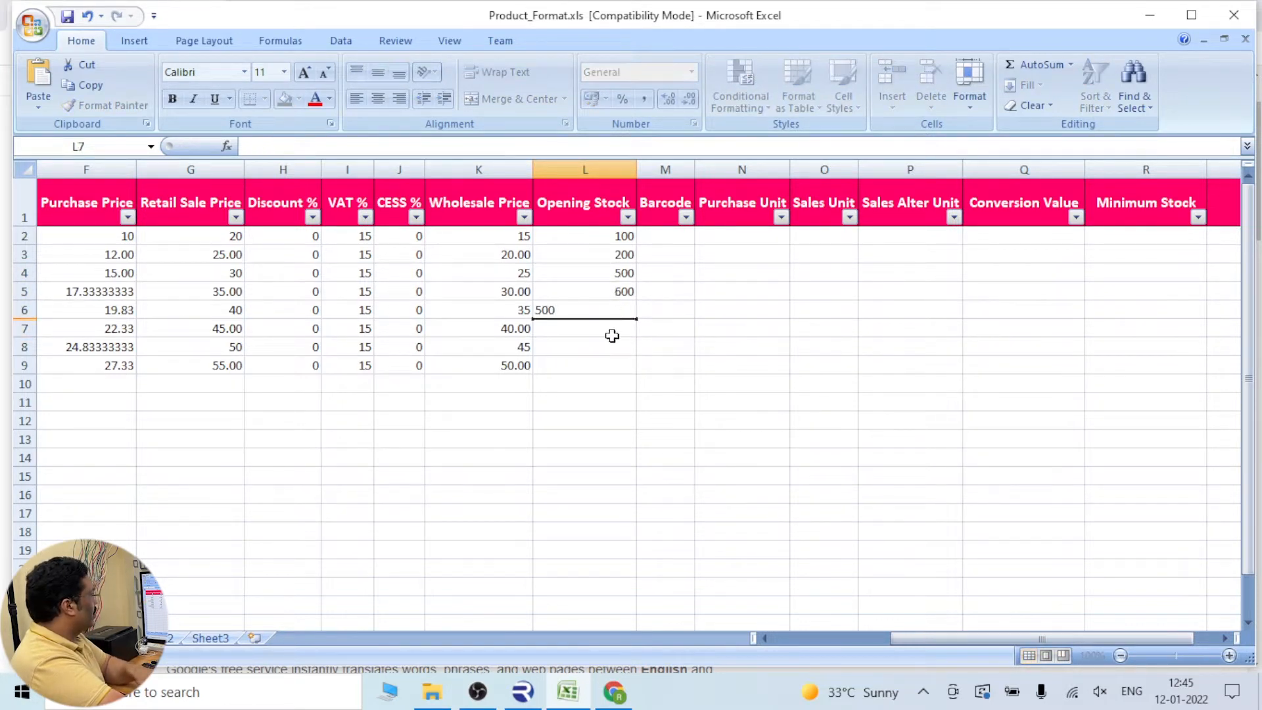
left_click_drag(609, 237, 635, 373)
left_click(683, 347)
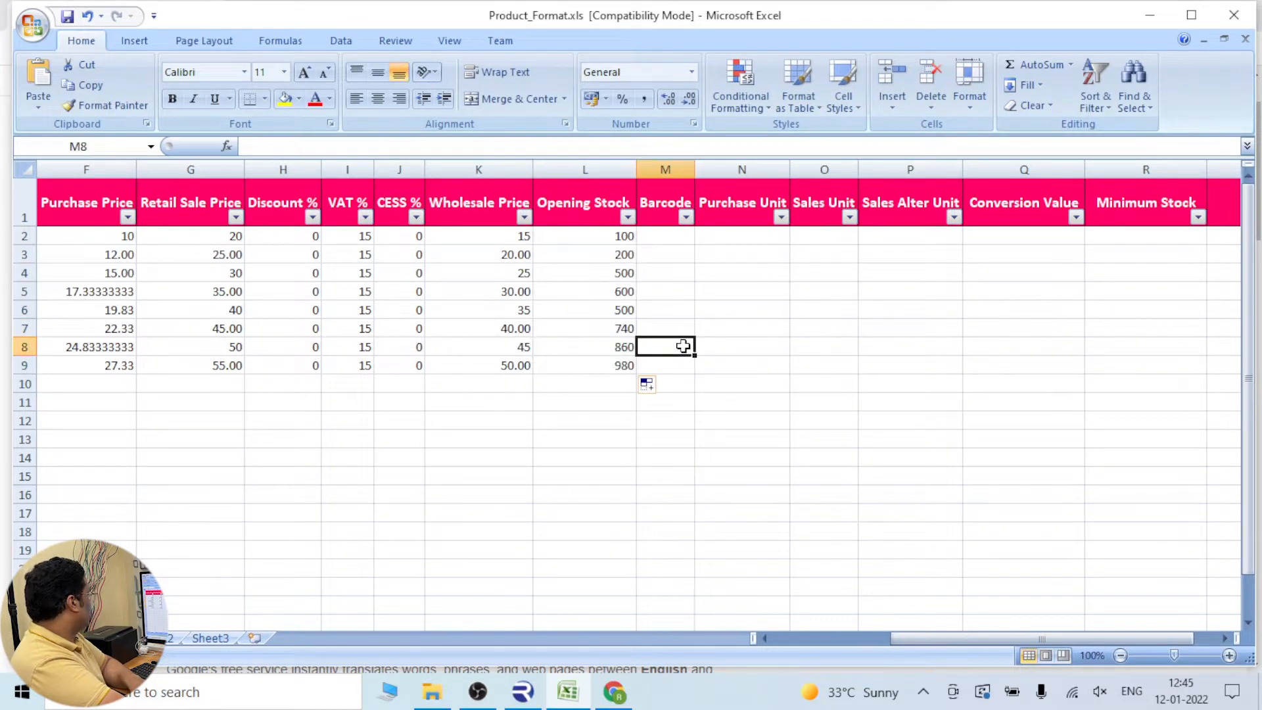
Enter barcodes 90001 and 90002 in cells M2 and M3 and extend the series down to M9
left_click(664, 242)
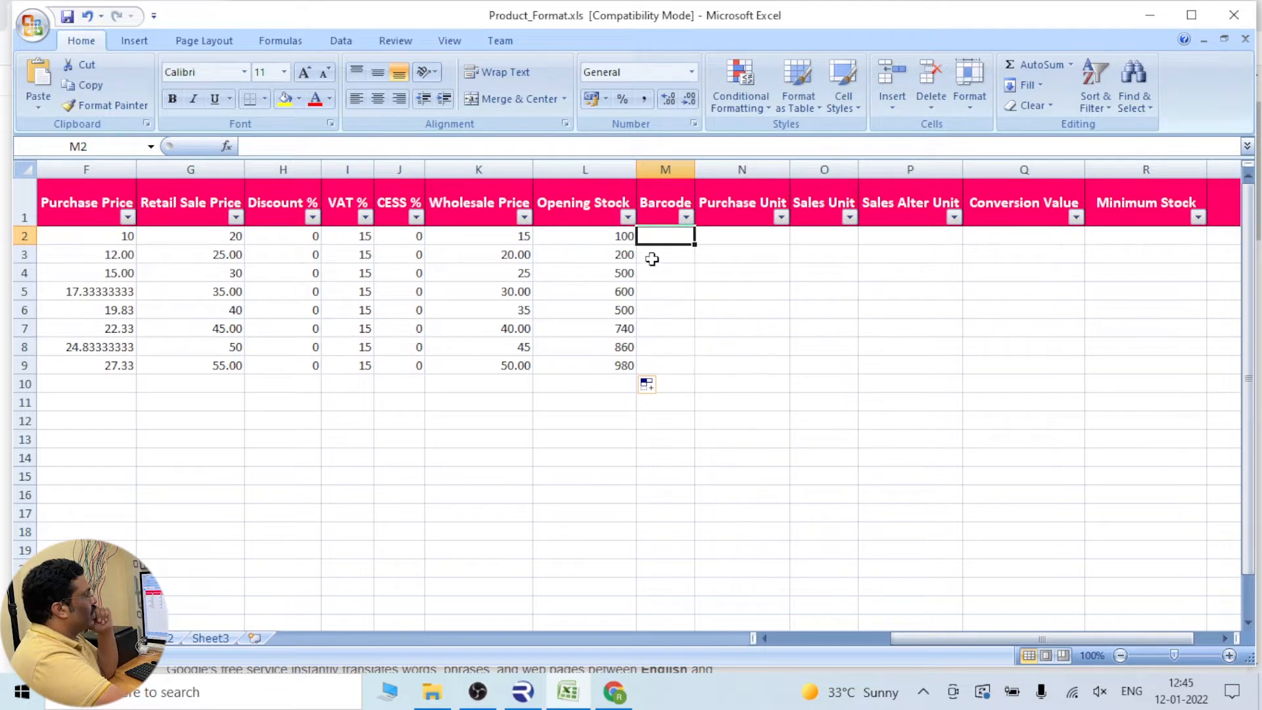
type("90001")
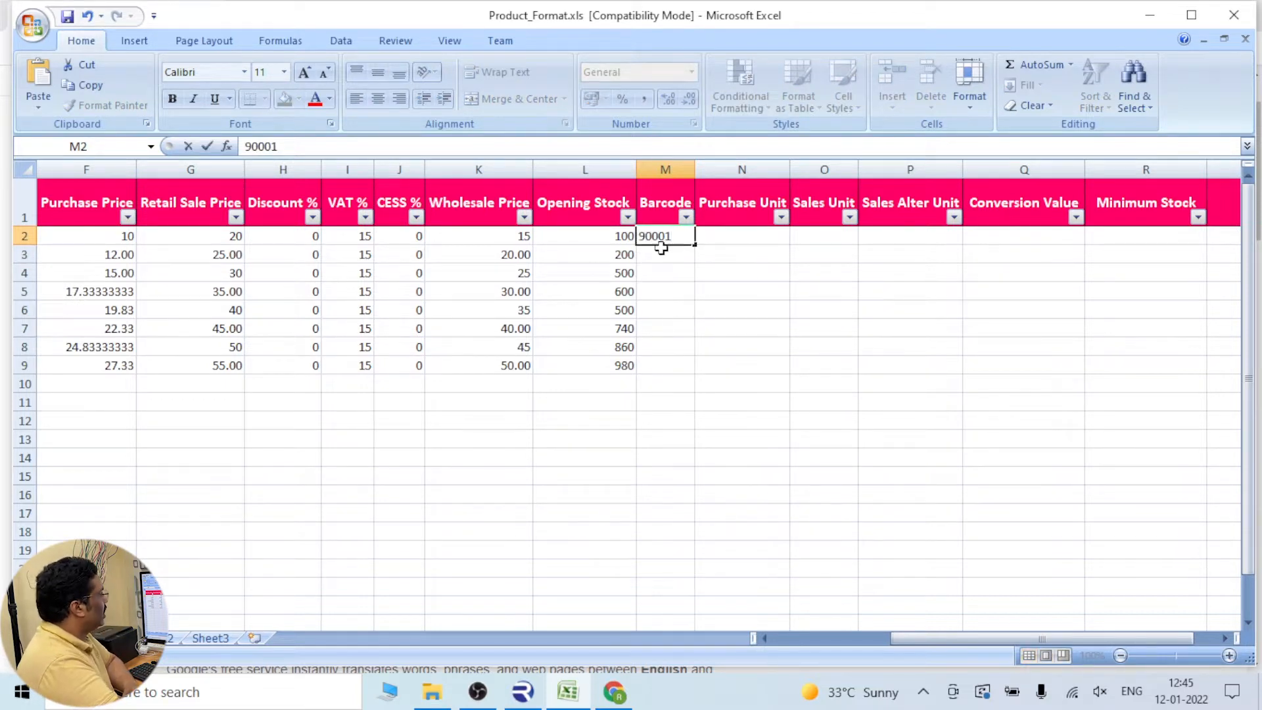
left_click(681, 305)
left_click(671, 237)
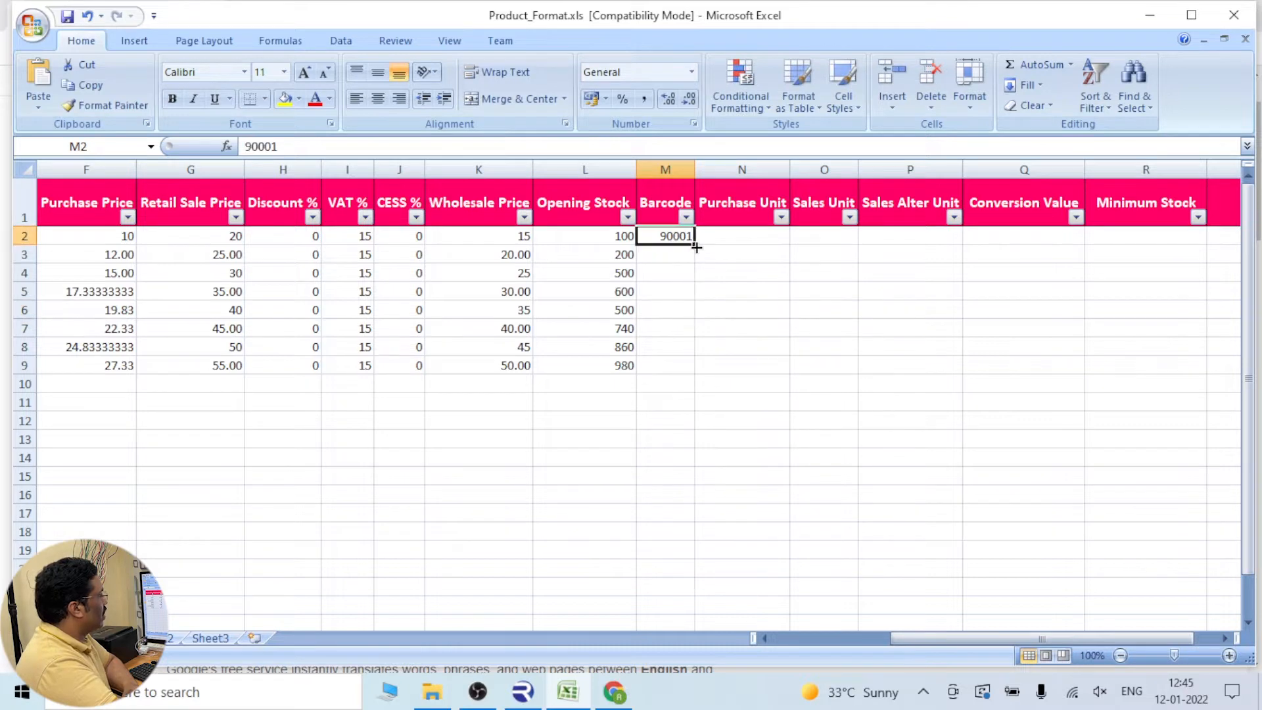
left_click(671, 257)
type("900")
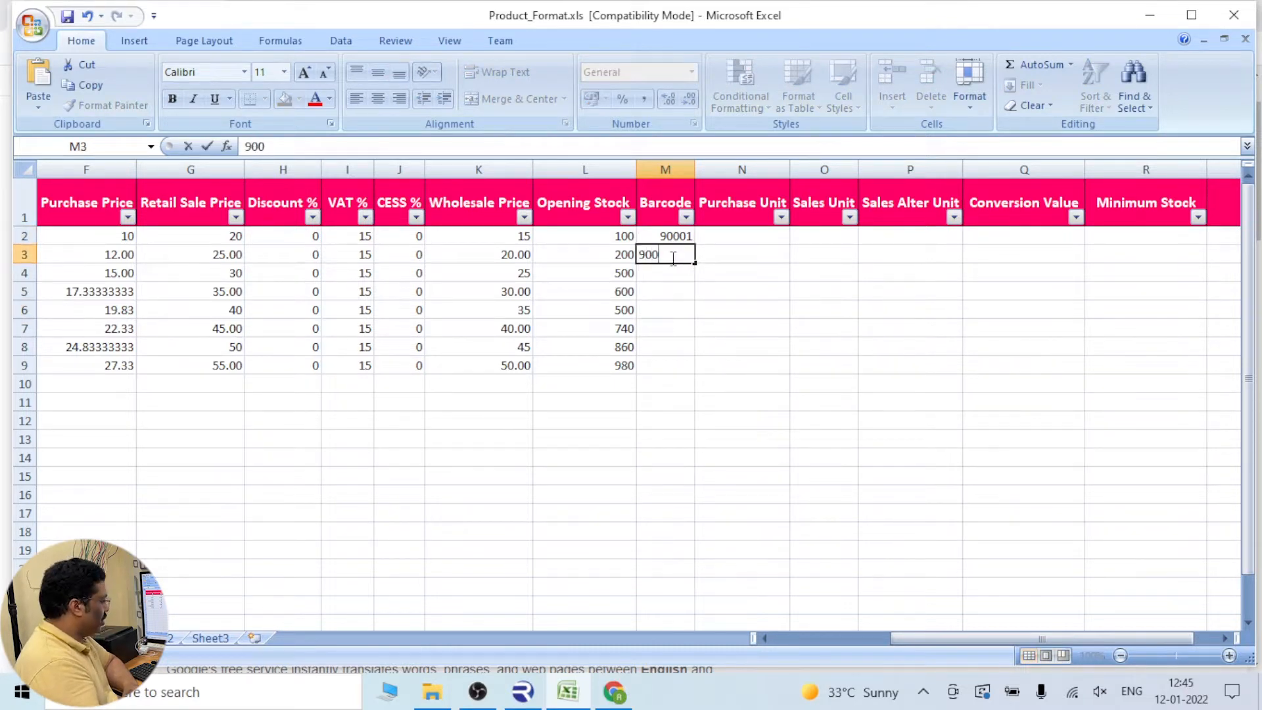
type("02")
key("Return")
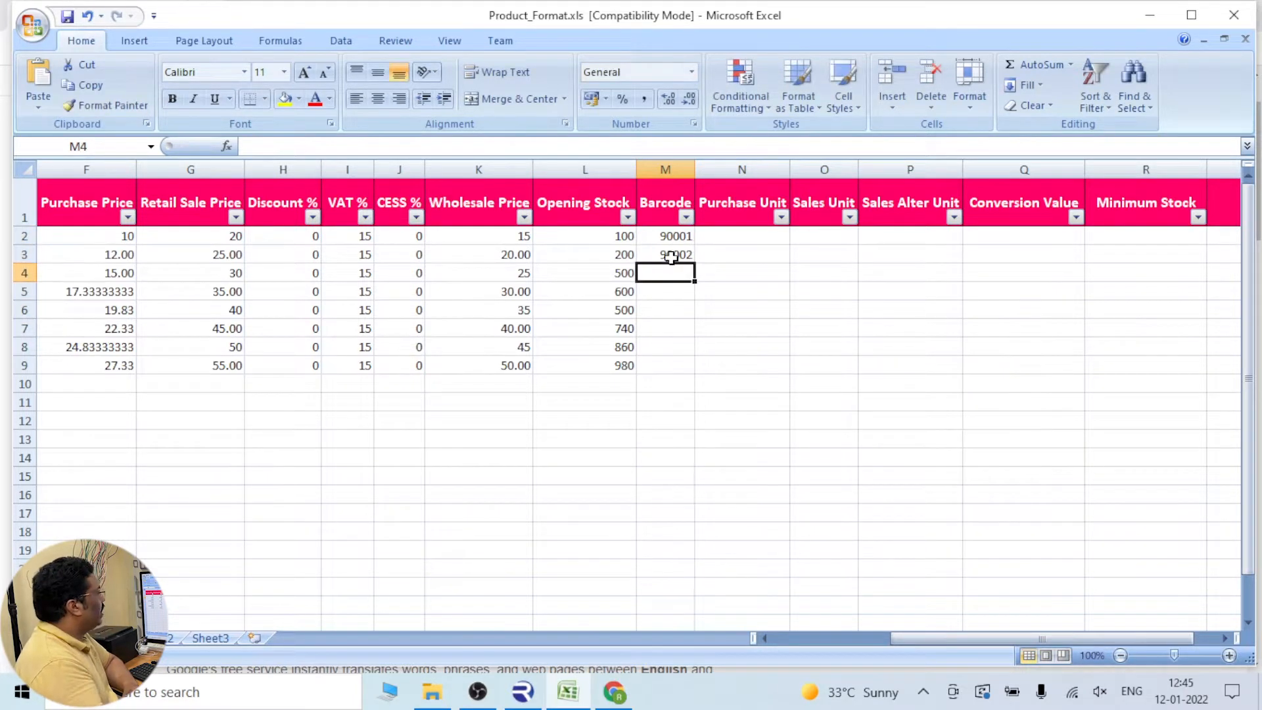
left_click_drag(651, 236, 696, 371)
left_click(789, 323)
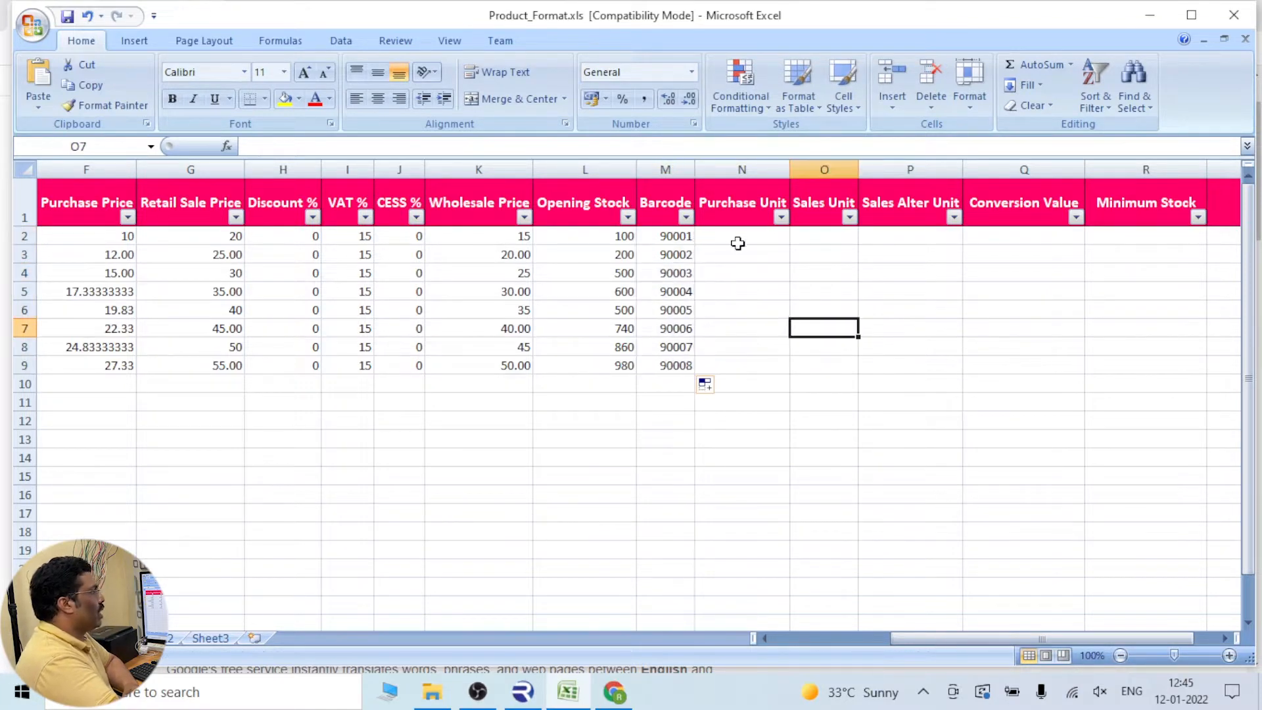
Widen the Barcode column M to make room for longer barcodes
left_click(736, 238)
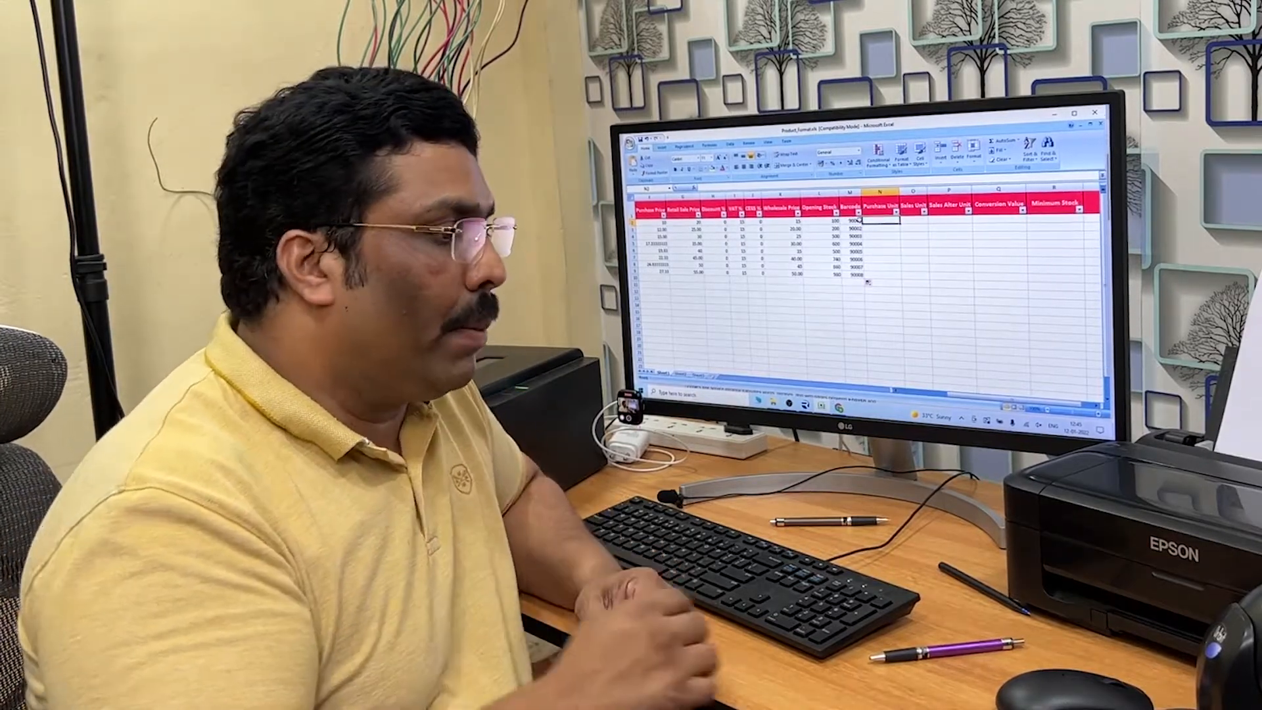
left_click_drag(862, 192, 882, 191)
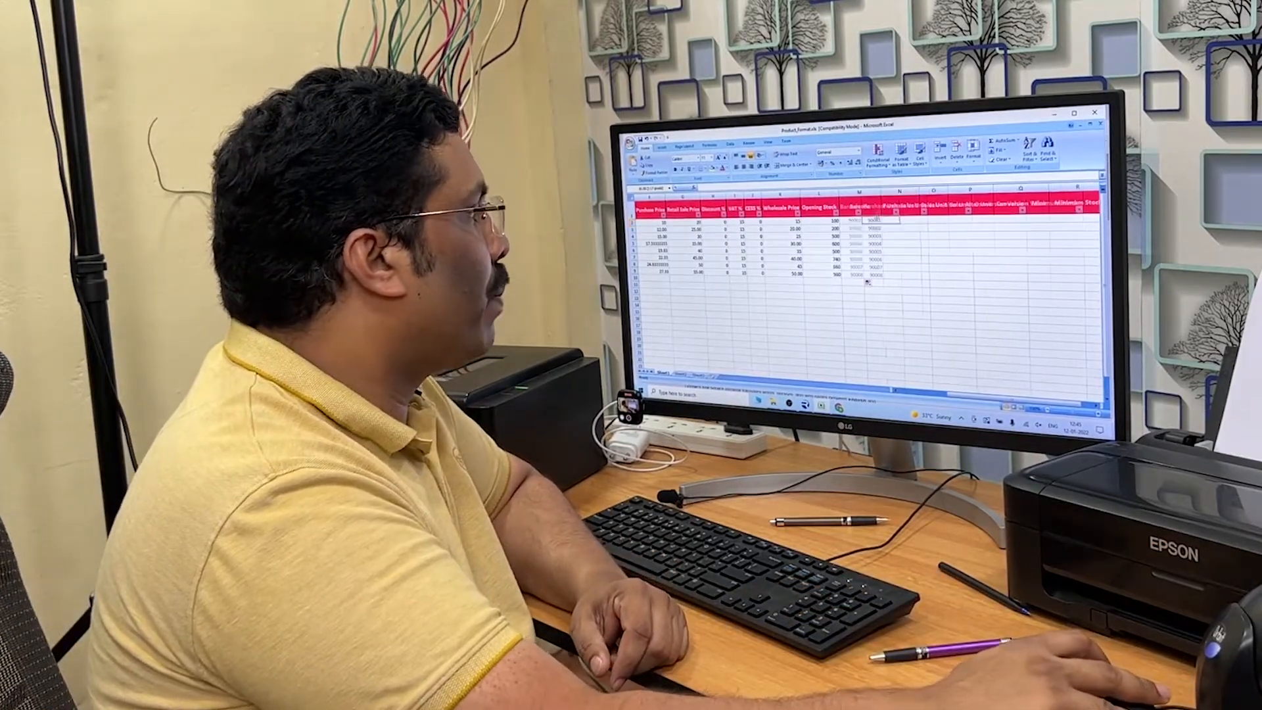
left_click(846, 275)
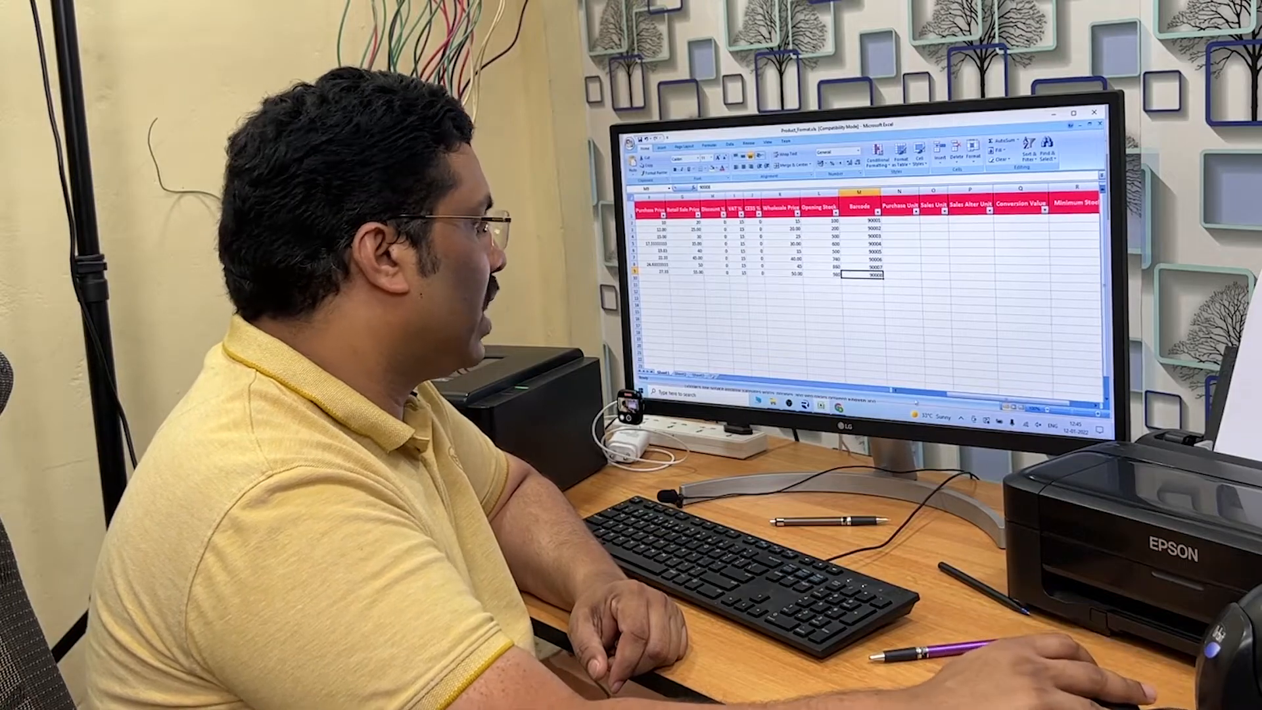
Add the product CHIPS in cell A10 and fill the row 9 values from columns B to L down into row 10
left_click_drag(973, 396, 873, 393)
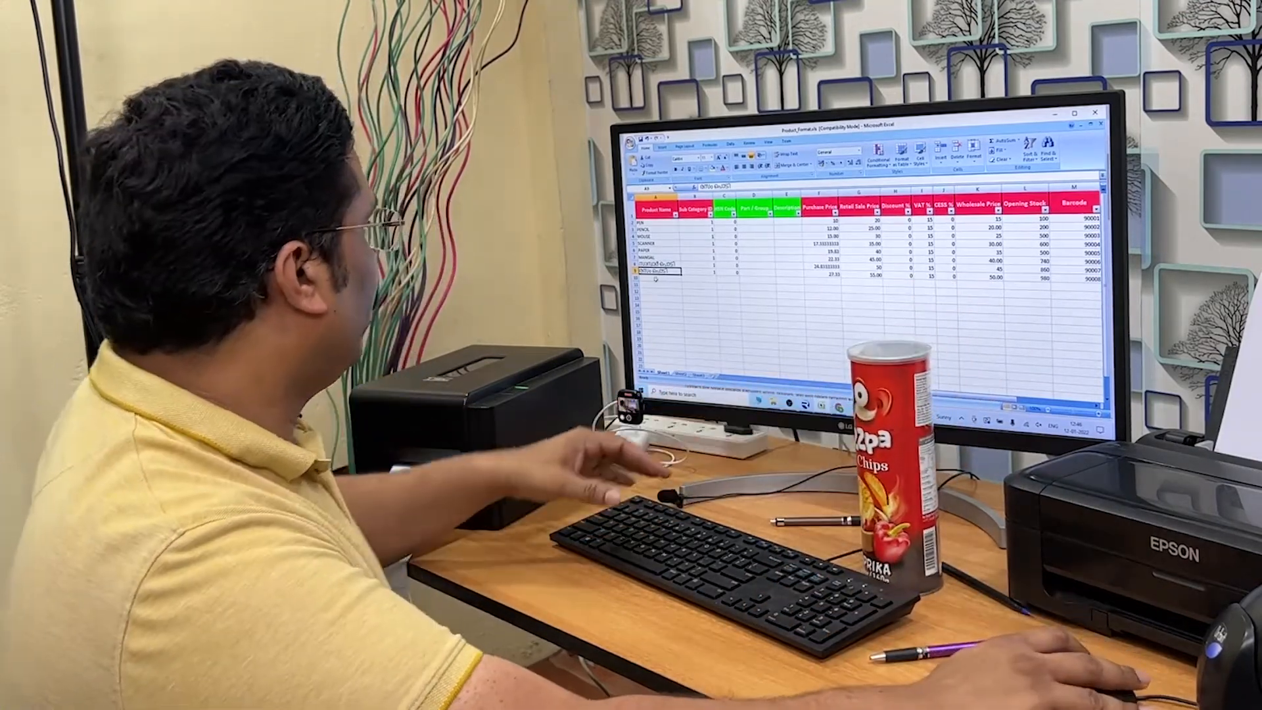
left_click(660, 278)
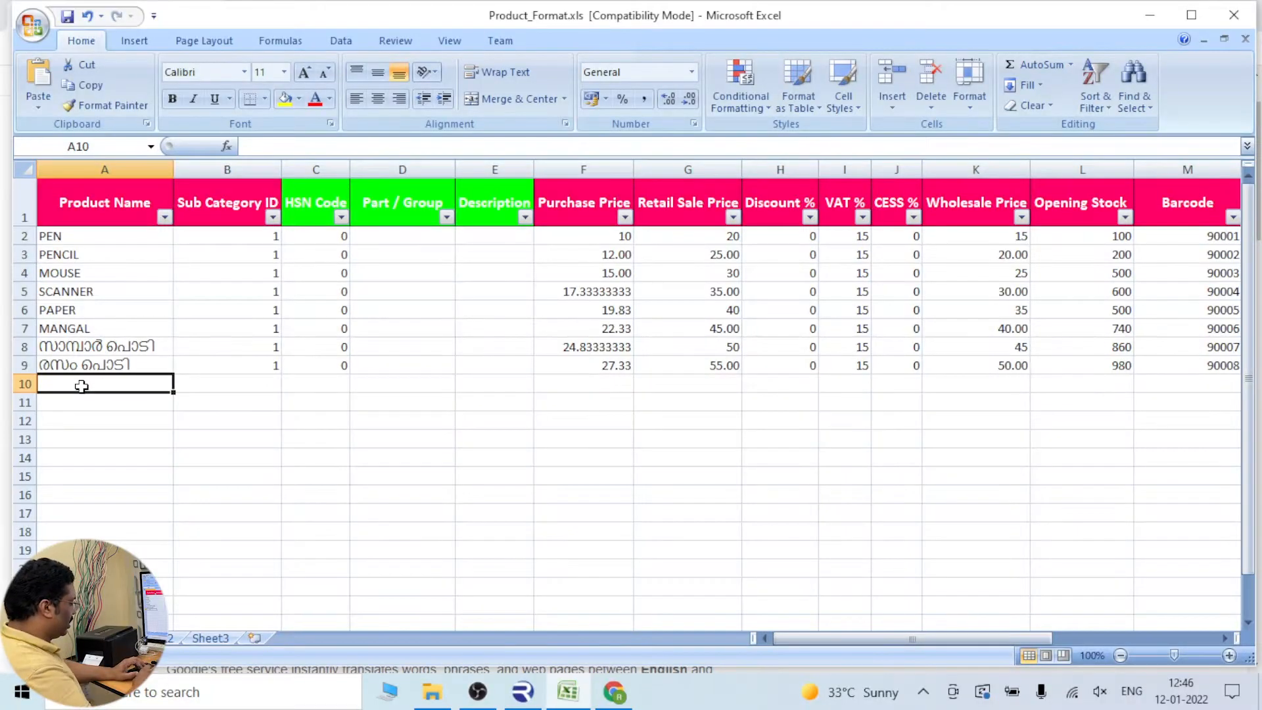
type("CHIPS")
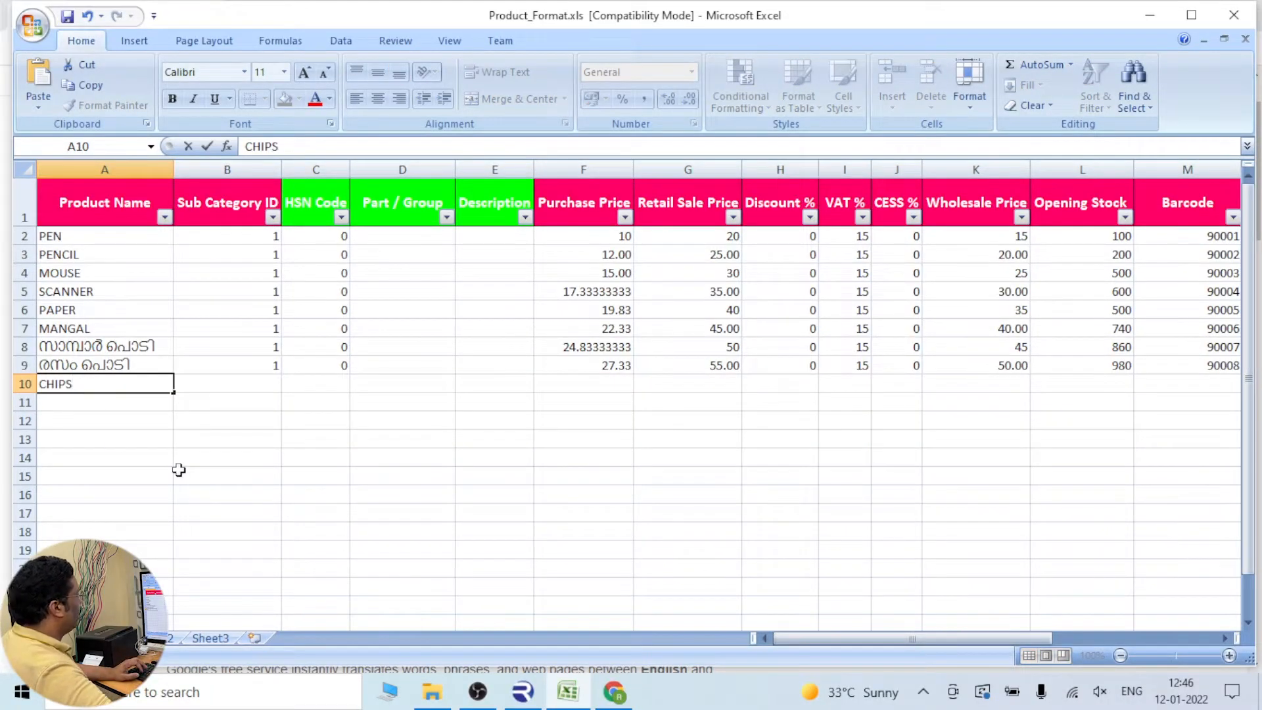
key("Tab")
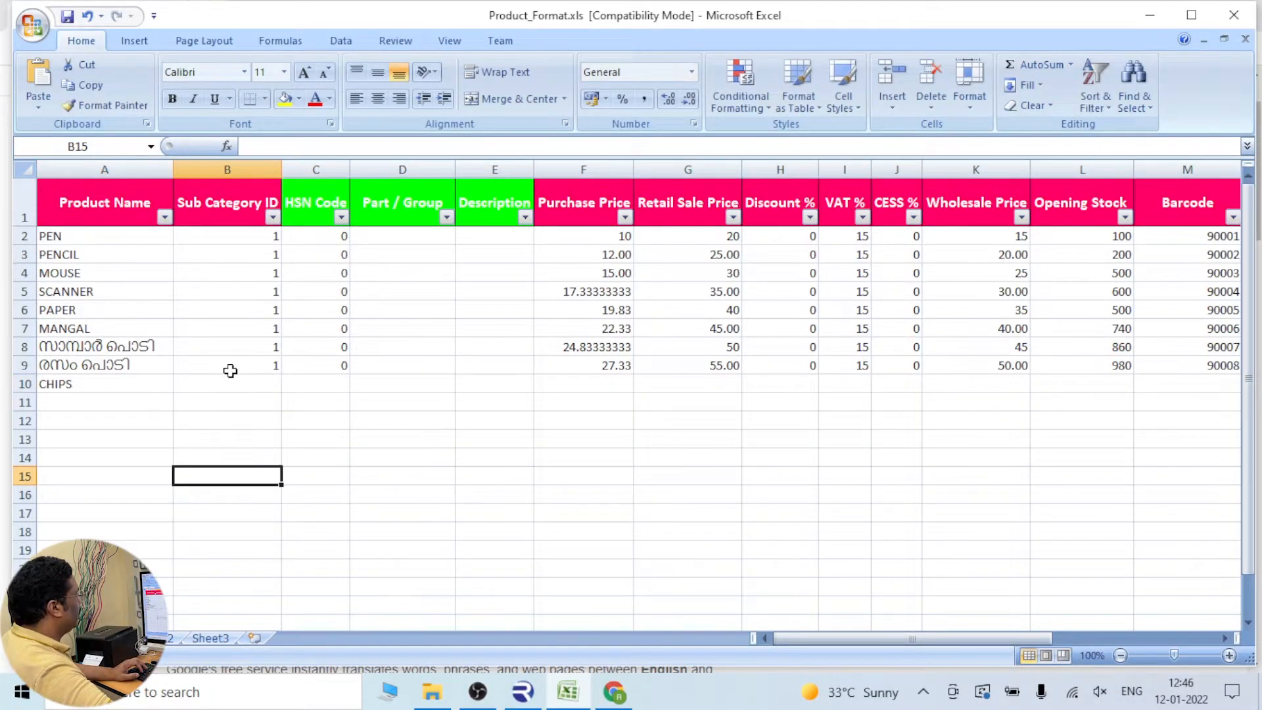
left_click_drag(231, 366, 932, 393)
left_click(887, 435)
left_click(889, 382)
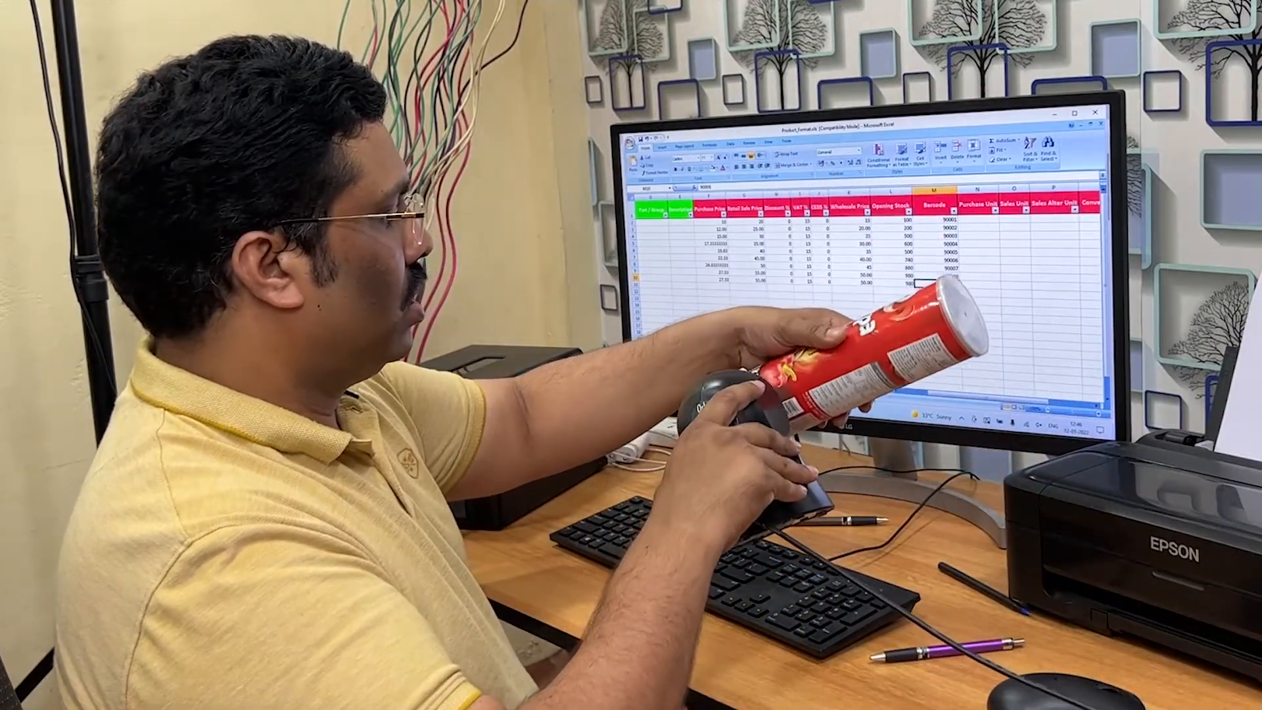
type("9.55573E+12")
key("Return")
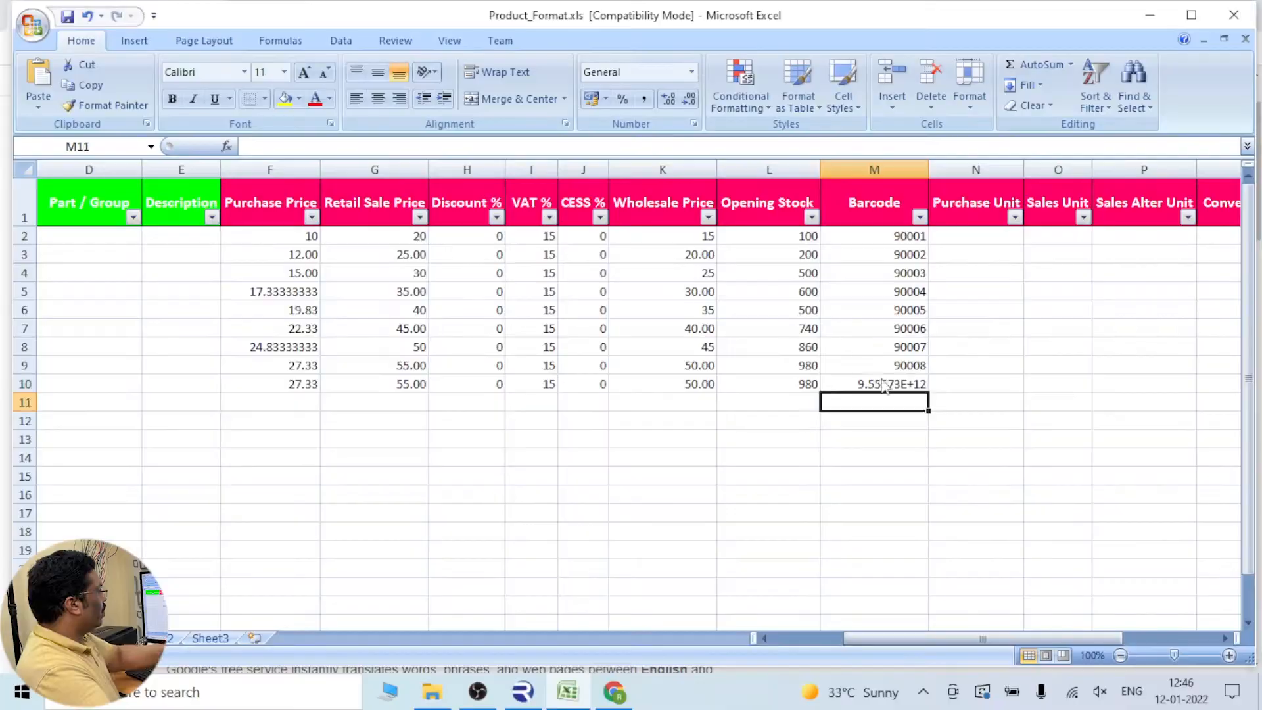
Format the CHIPS barcode in cell M10 as Number with no decimal places
left_click(887, 385)
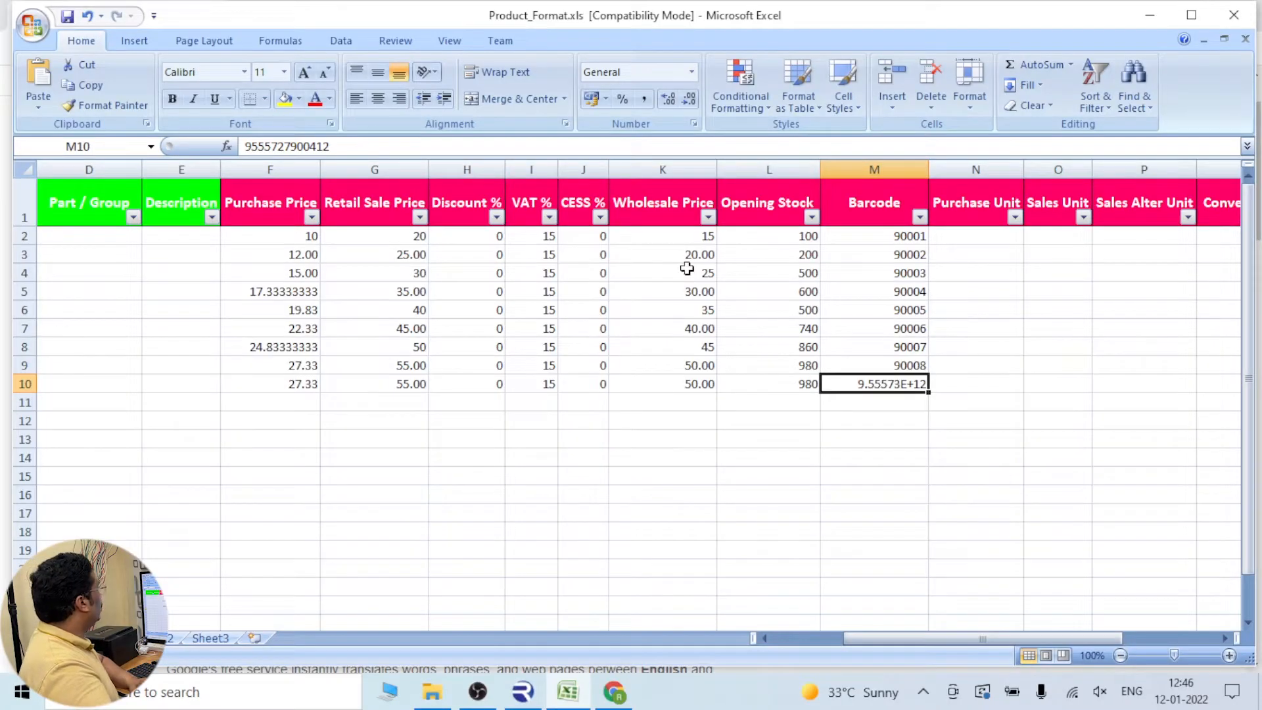
left_click(692, 72)
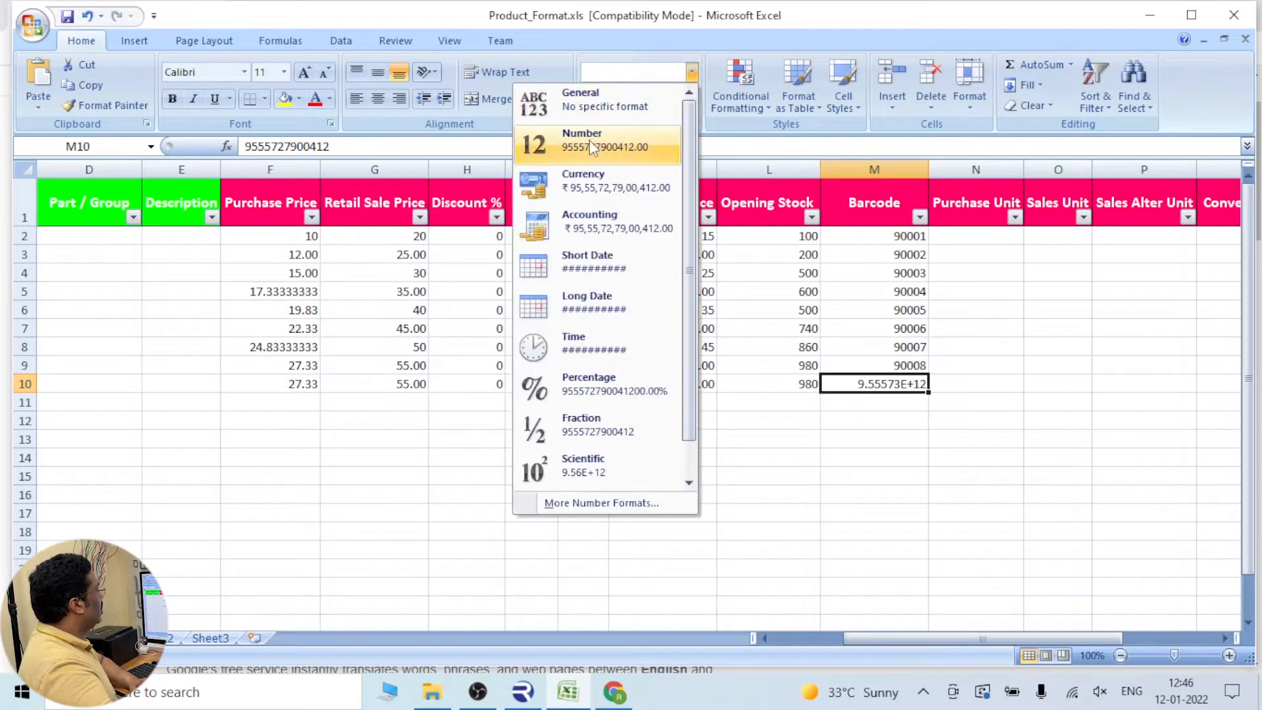
left_click(635, 141)
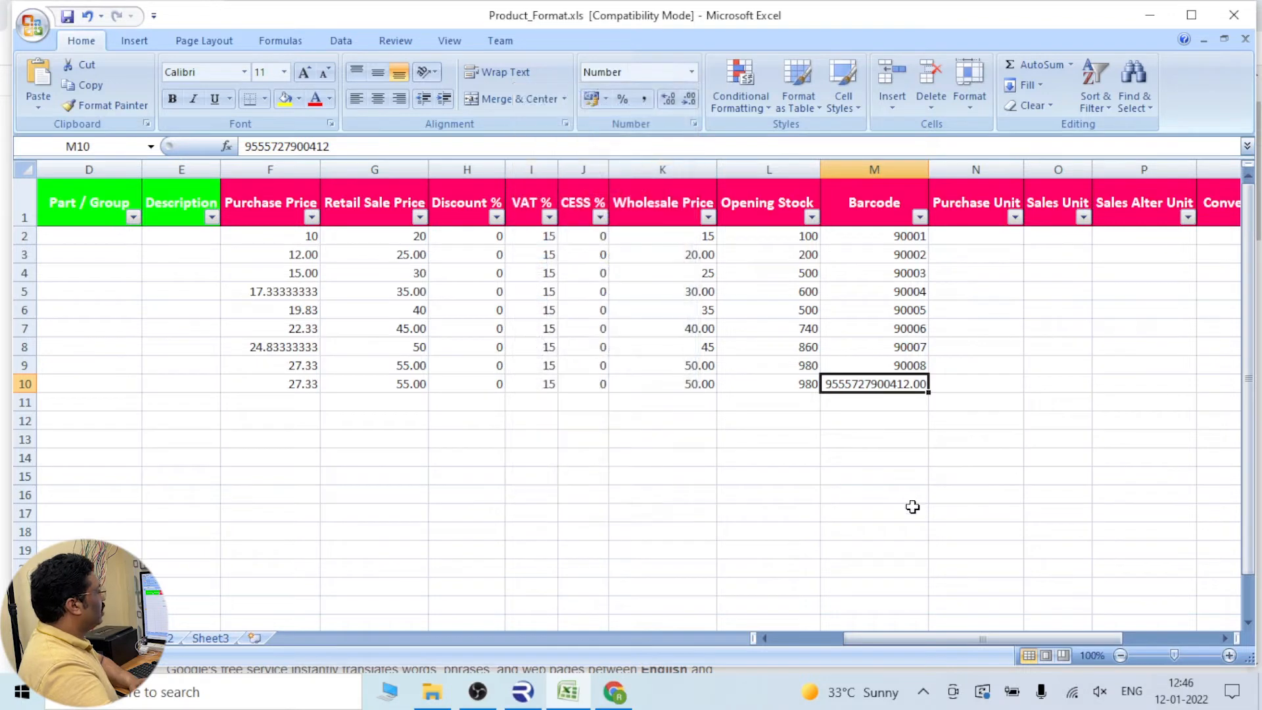
left_click(688, 101)
left_click(688, 100)
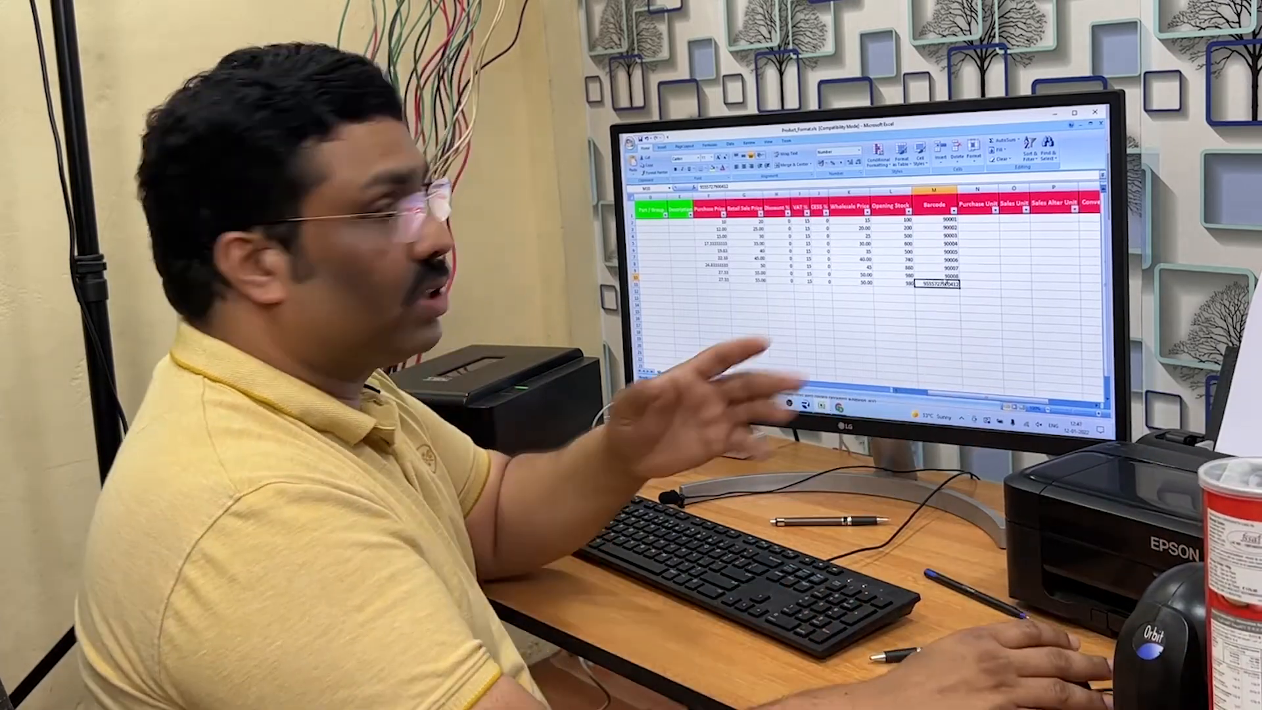
Enter PCS as the purchase, sales and sales alter unit in cells N2 to P2 and fill all three down to row 10
left_click(1017, 302)
left_click(988, 244)
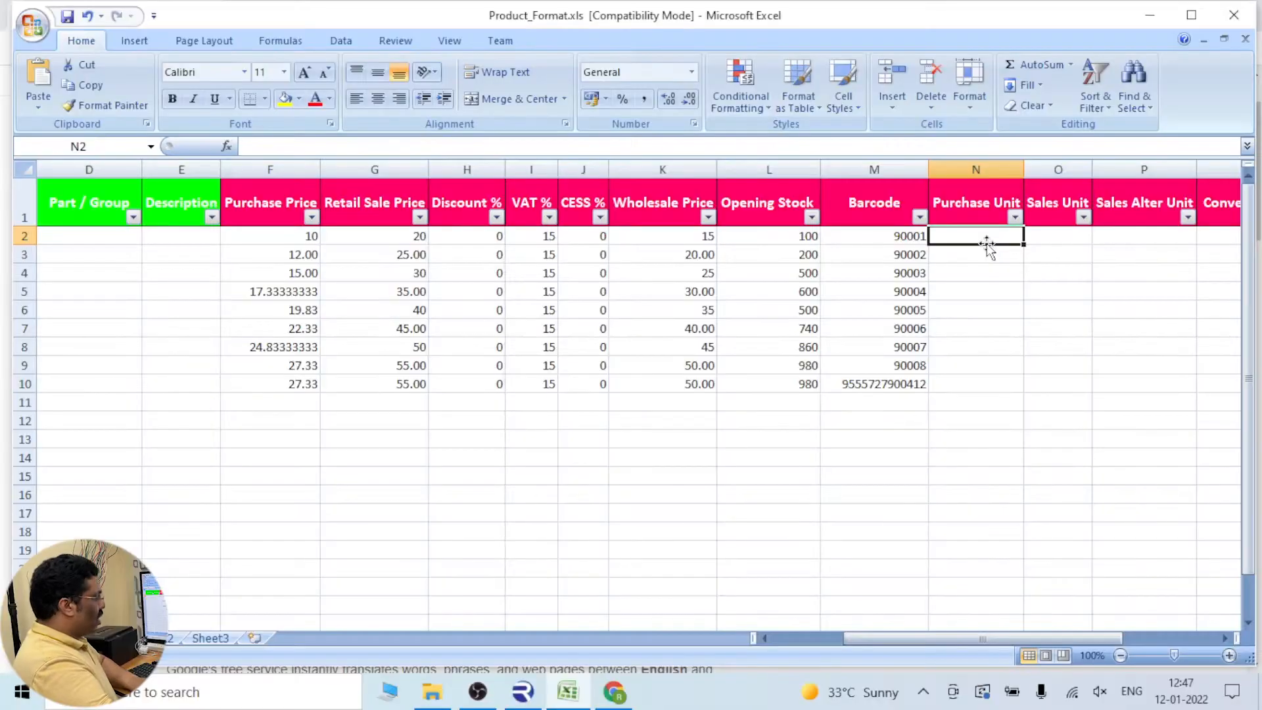
type("PCS")
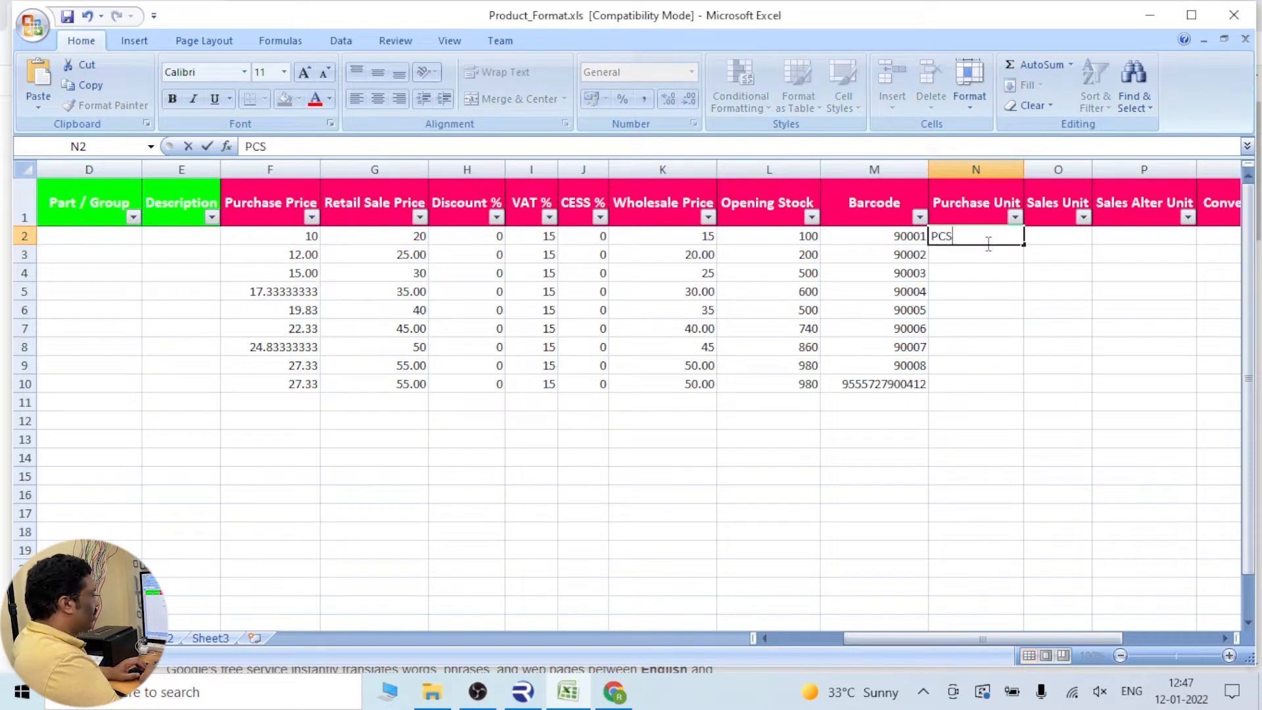
left_click(1010, 272)
left_click(1033, 240)
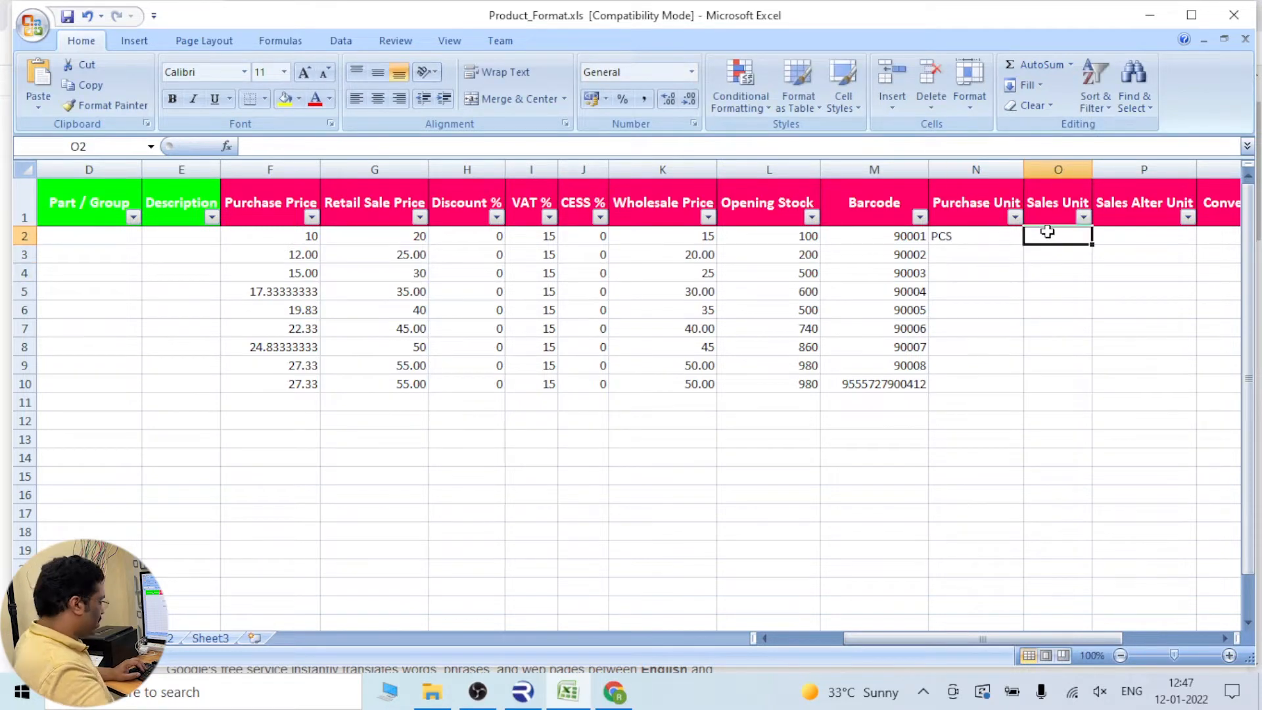
type("PCS")
left_click(1145, 237)
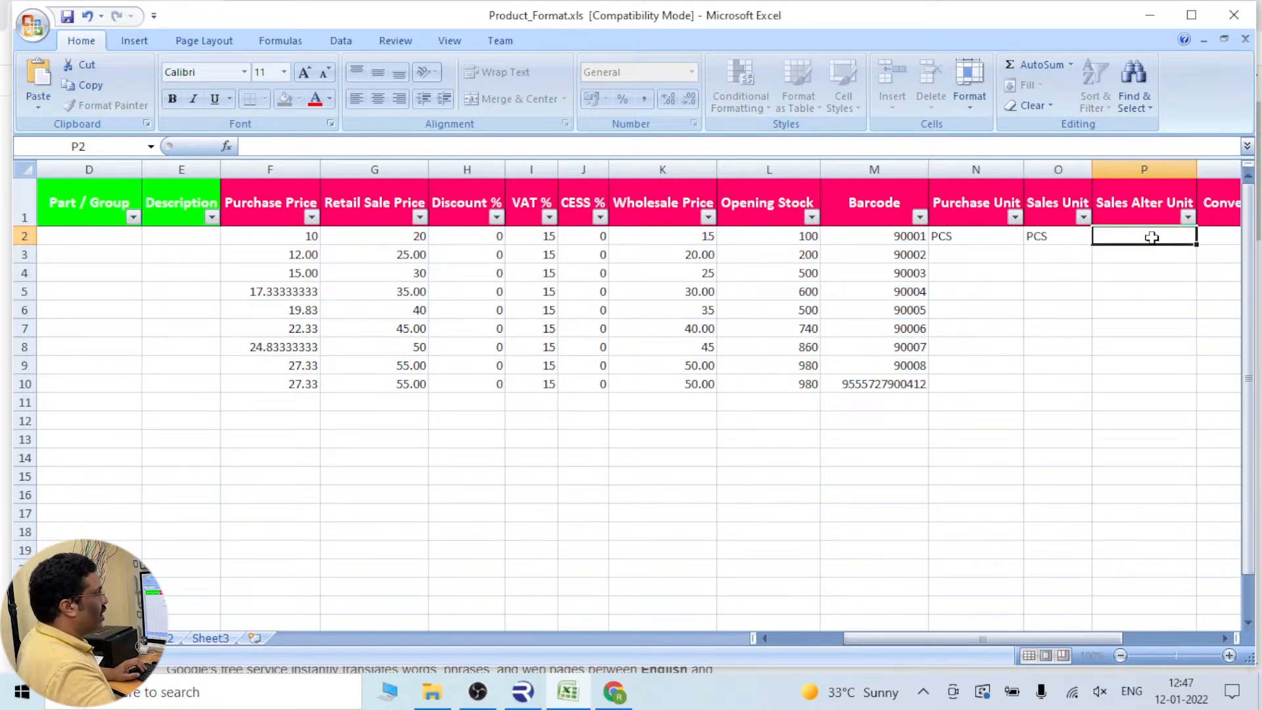
type("PCS")
left_click(1141, 327)
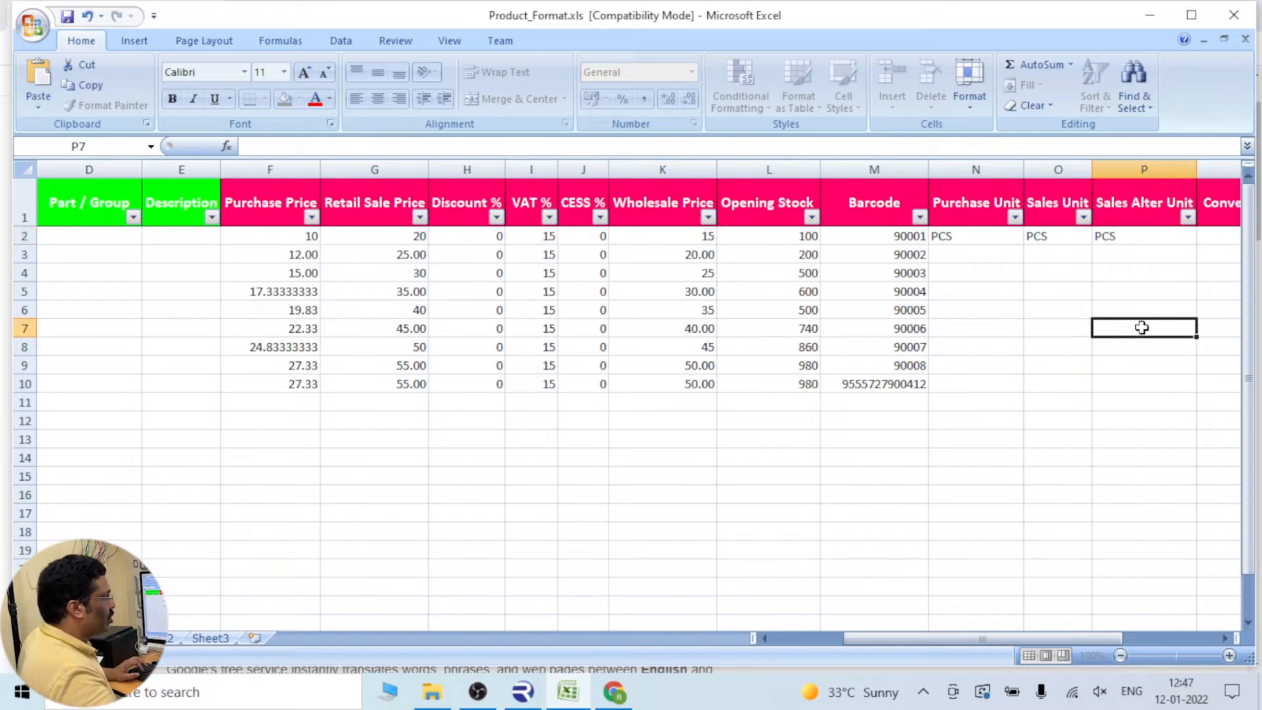
left_click_drag(986, 236, 1195, 393)
left_click(1172, 417)
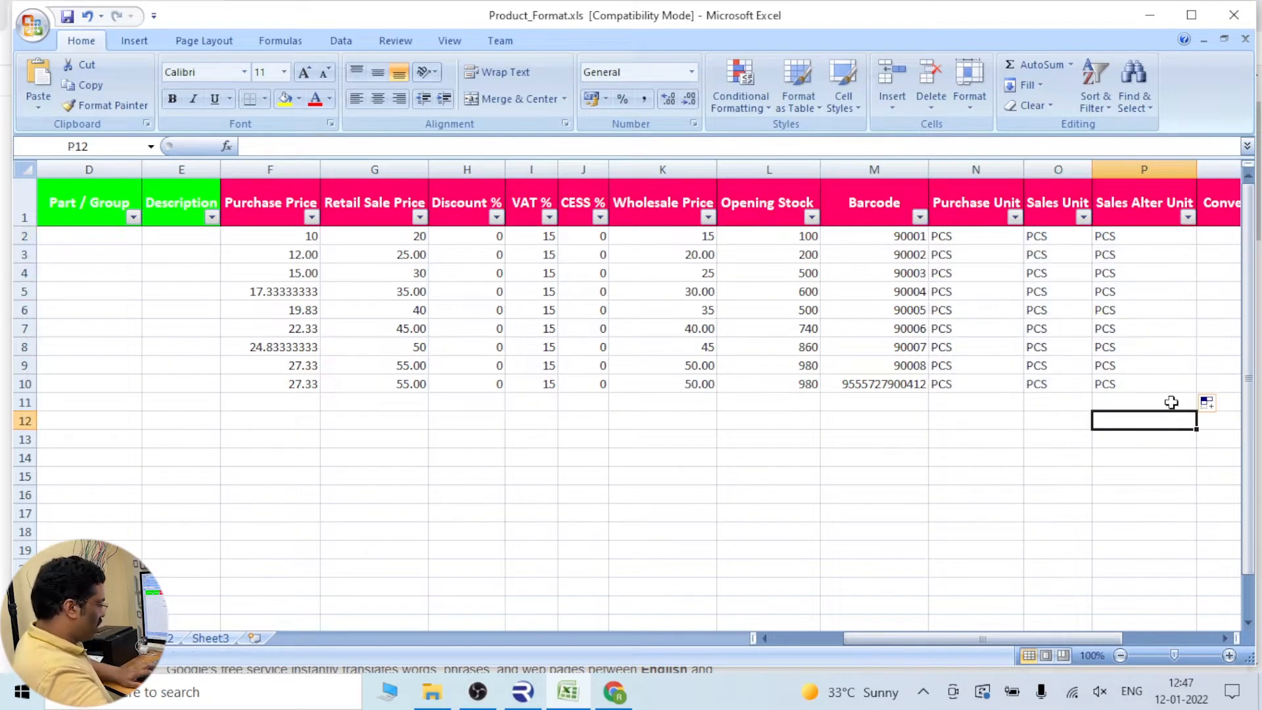
Enter conversion value 1 in cells Q2 and Q3 and fill it down to Q10
key("Right")
key("Right")
key("Right")
left_click(841, 238)
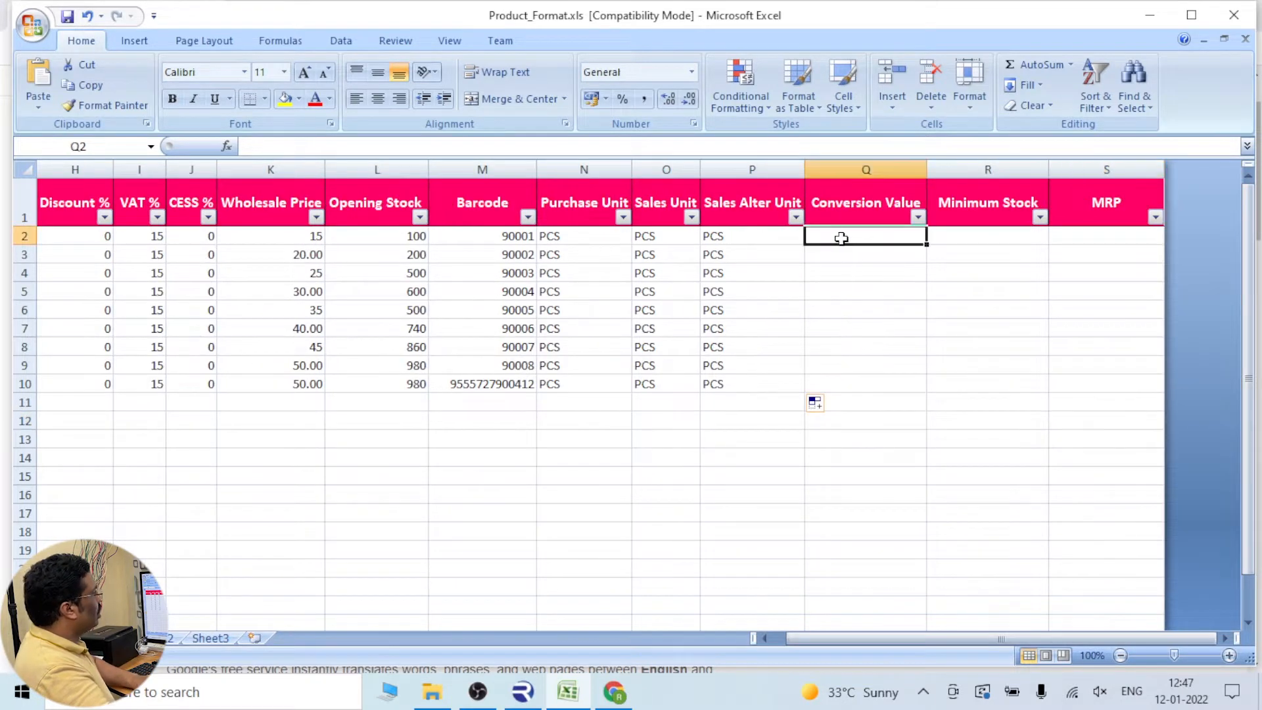
type("1")
left_click(896, 286)
left_click(897, 256)
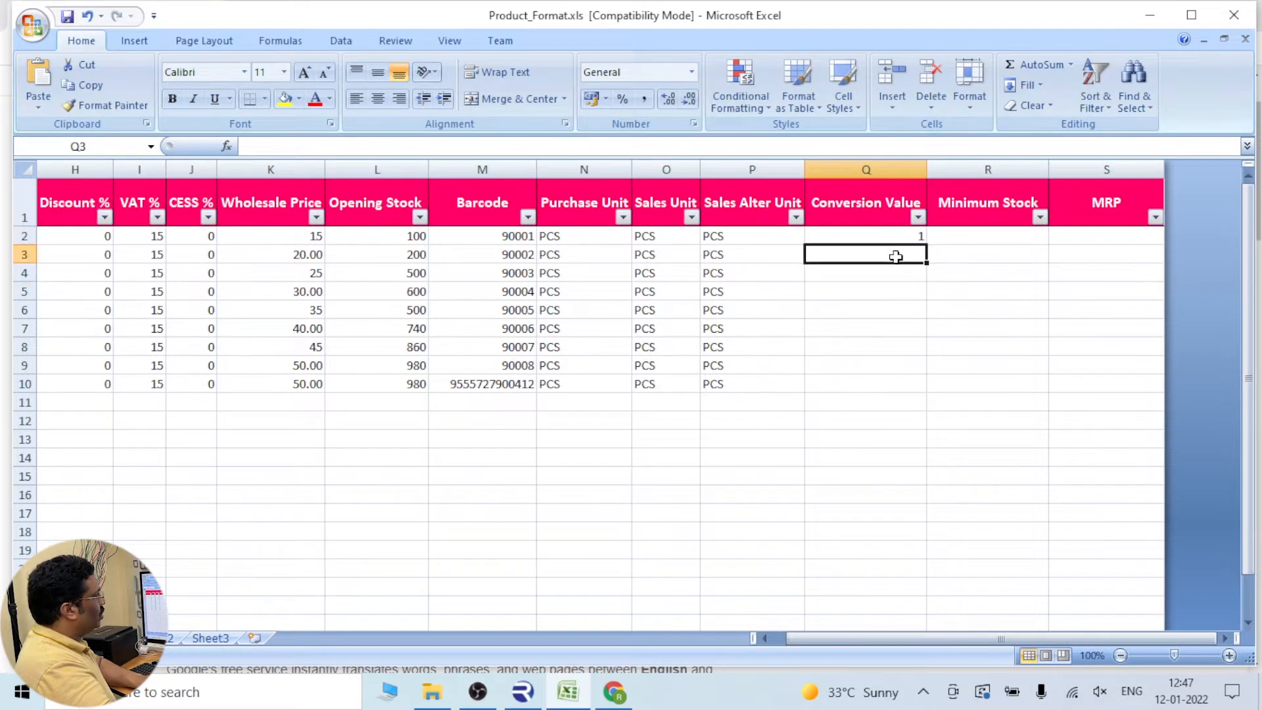
type("1")
left_click_drag(907, 235, 936, 385)
left_click(1031, 361)
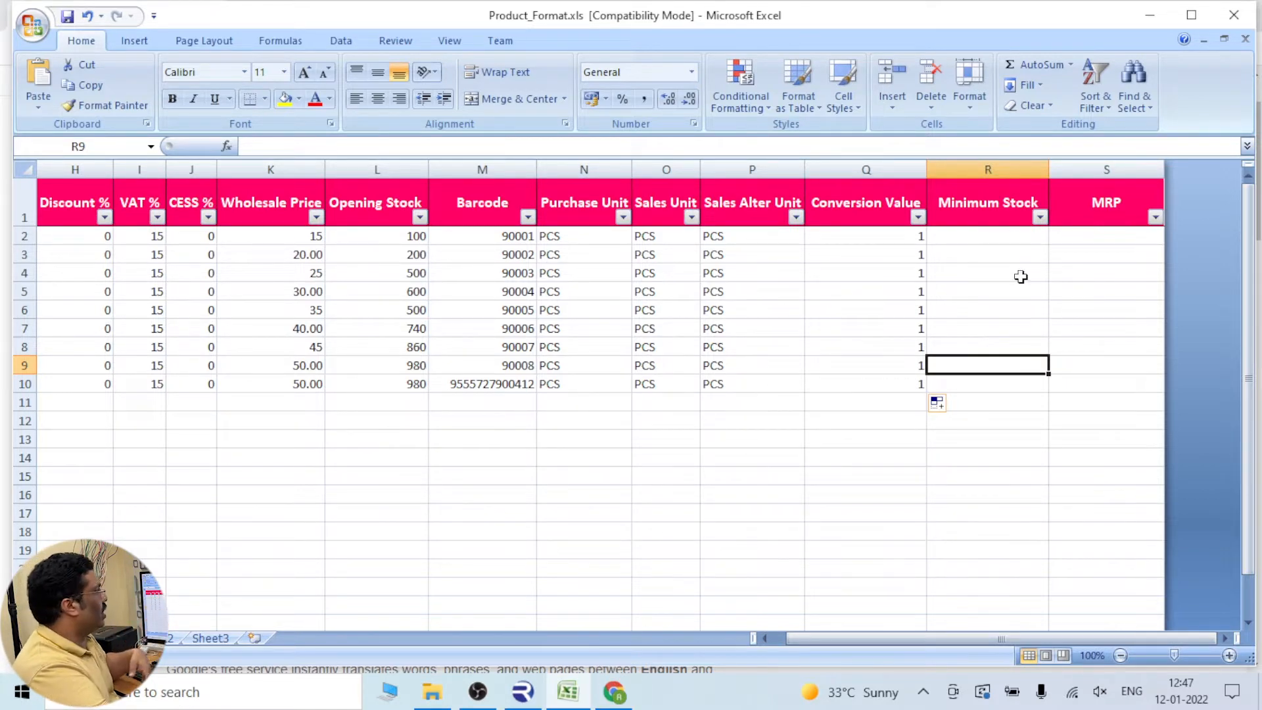
Enter a minimum stock of 2 for PEN in cell R2
left_click(987, 237)
type("2")
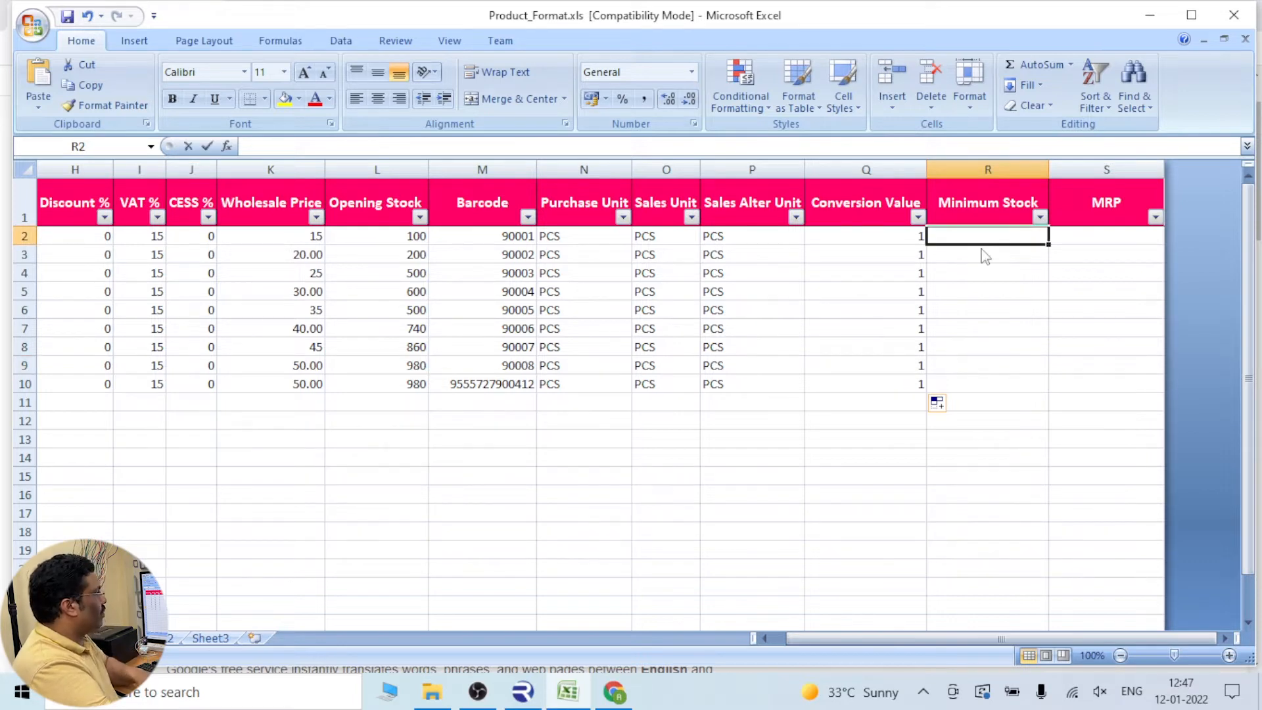
key("Return")
Enter MRP 30 in cell S2 and 40 in S3, and fill the series down to S10
left_click(1071, 236)
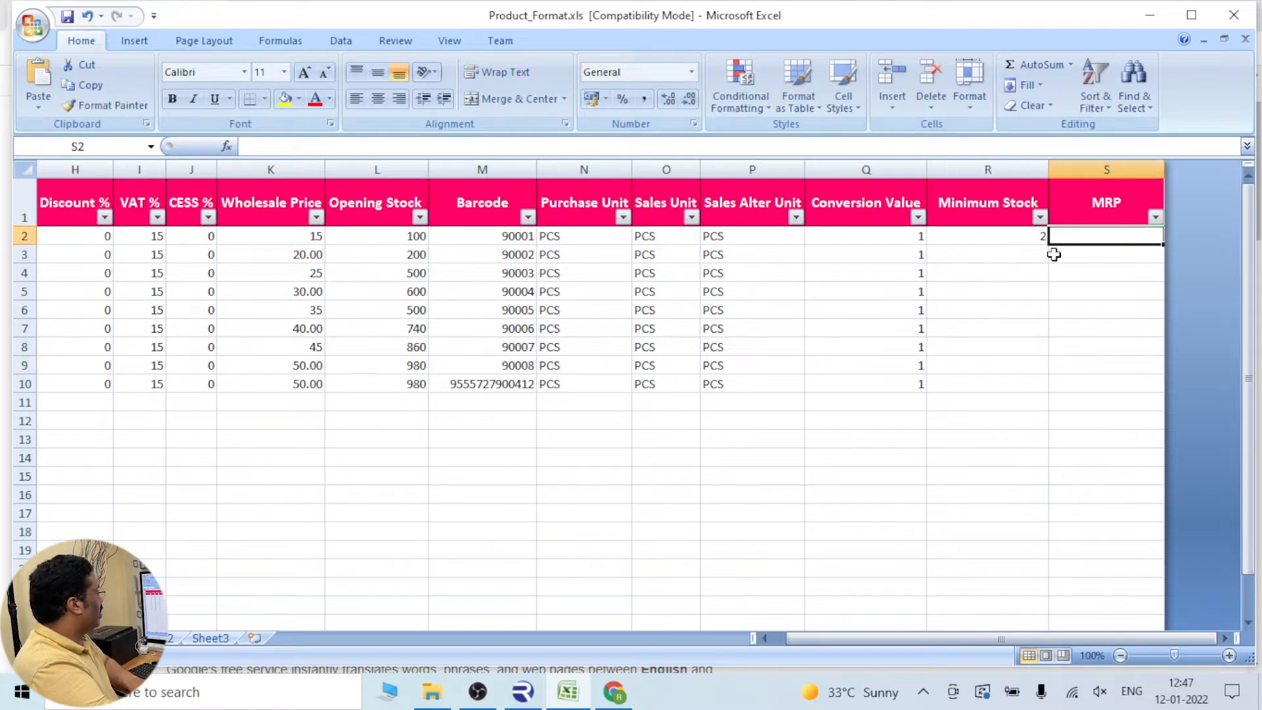
left_click(275, 247)
left_click(298, 241)
left_click(1119, 243)
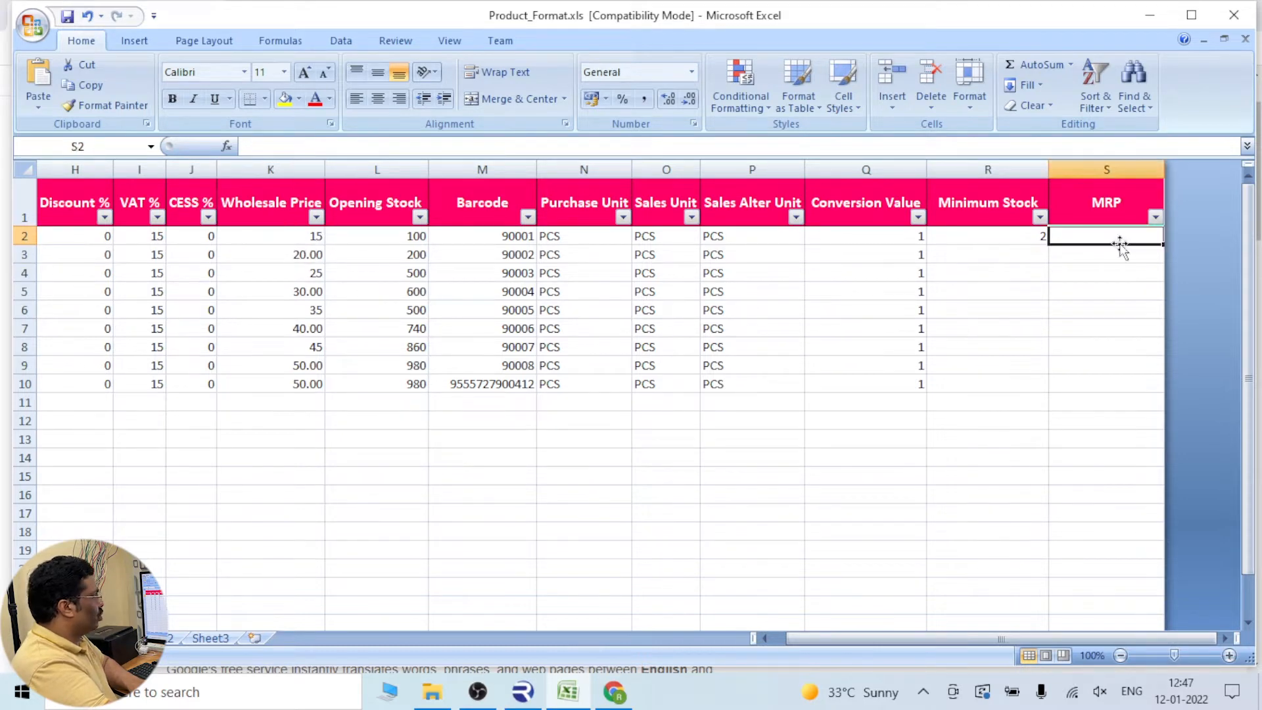
type("30")
key("Return")
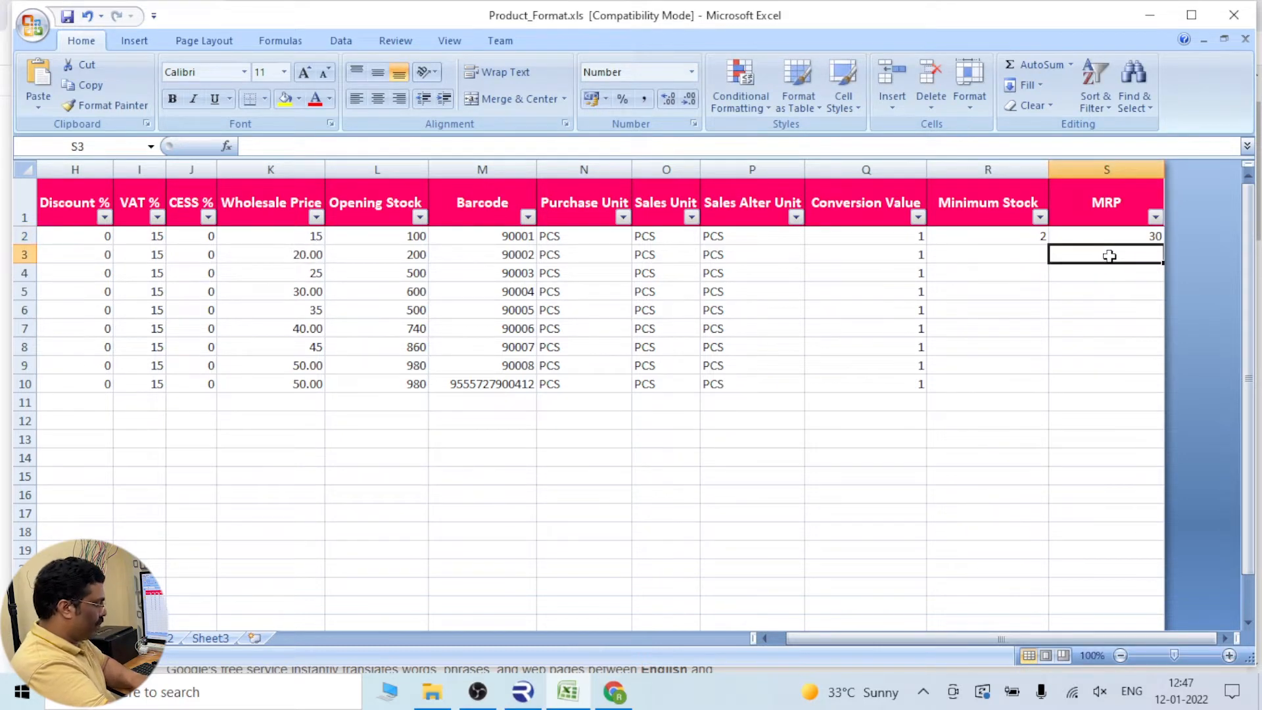
type("40")
key("Return")
left_click_drag(1102, 236, 1162, 389)
left_click(1058, 367)
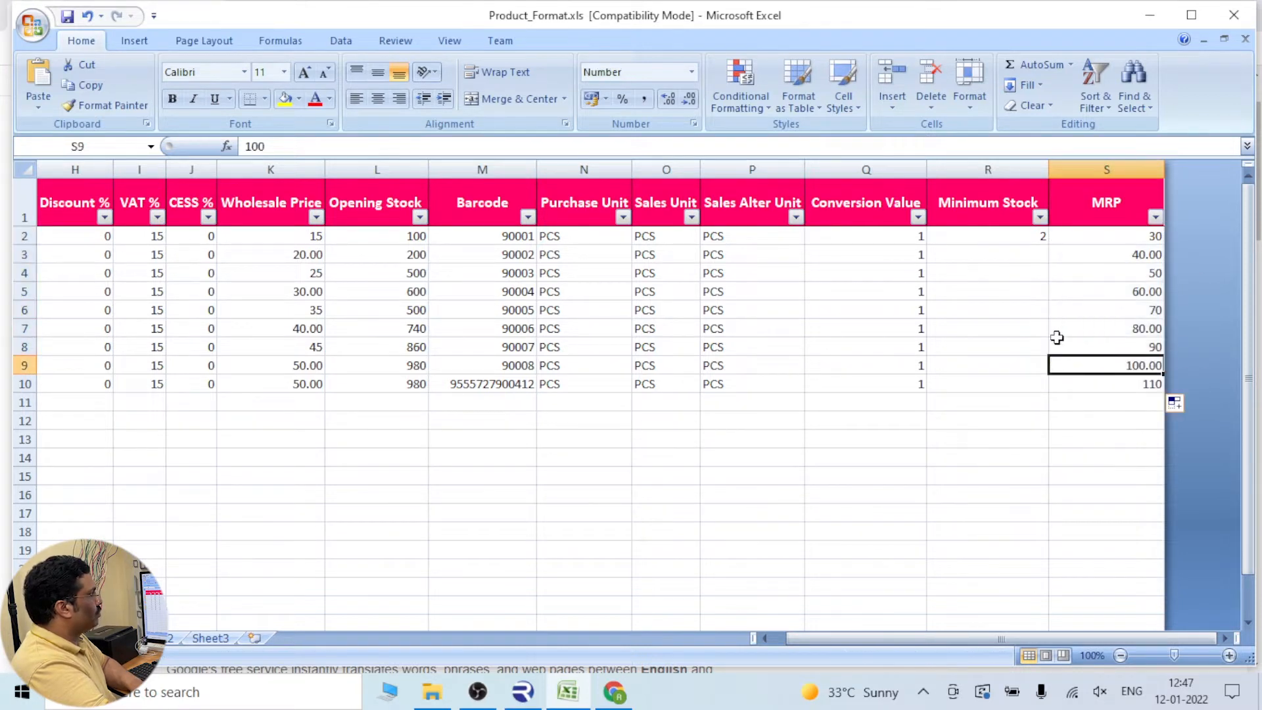
Enter minimum stock 2 in cell R3 and fill the value 2 down the Minimum Stock column to R10
left_click(1018, 253)
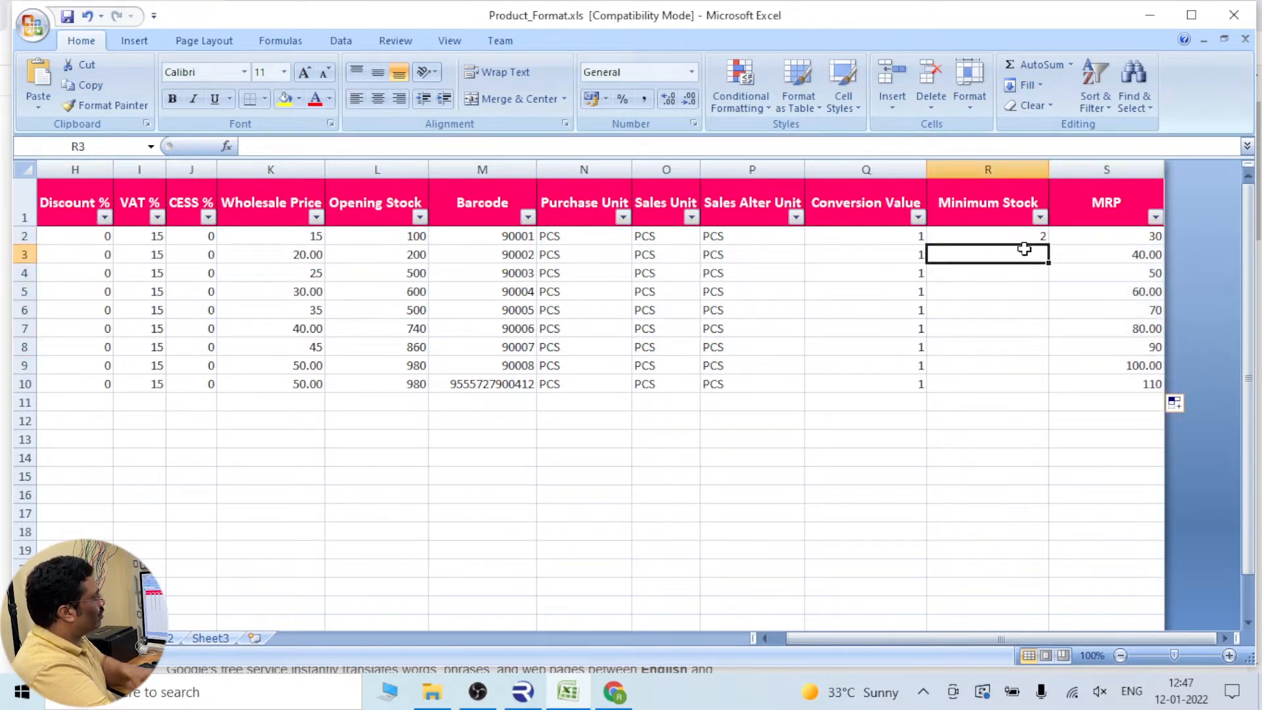
type("2")
key("Return")
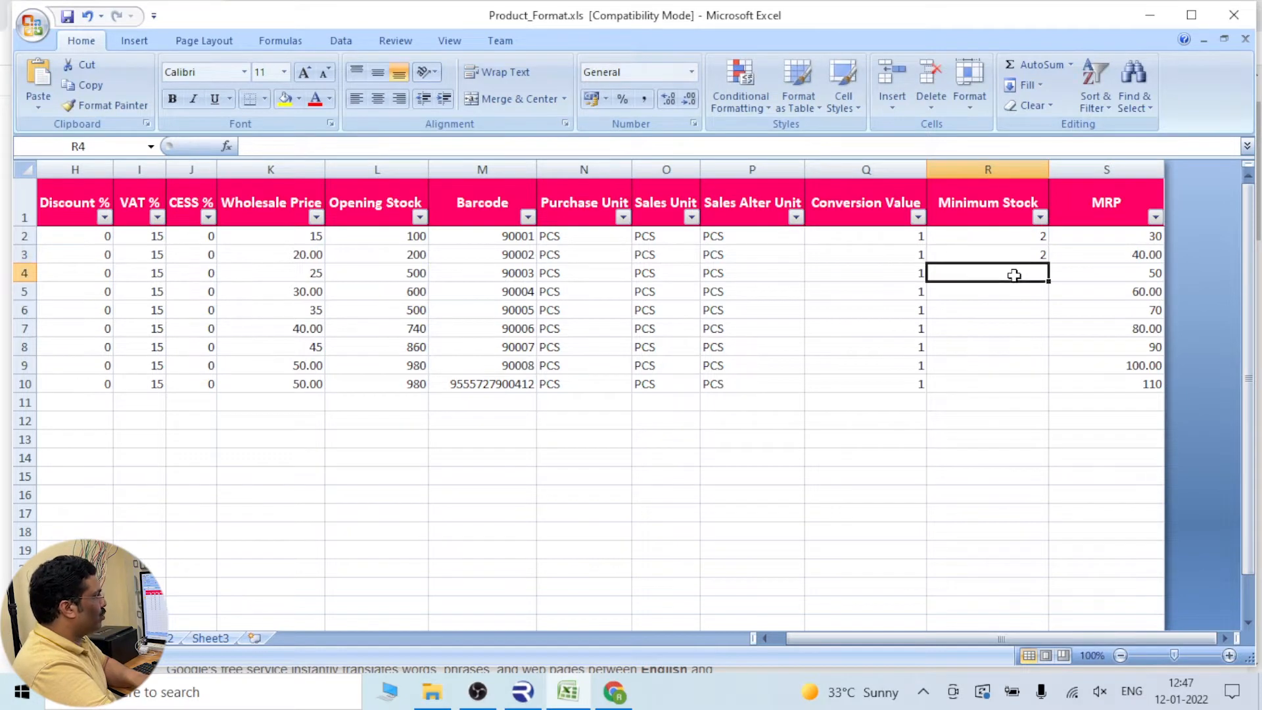
type("1")
key("Return")
key("Return")
left_click_drag(1013, 236, 1054, 387)
left_click(1034, 236)
Review the filled columns and compare the Sub Category IDs with the Sub Category / Brand list in Raintech POS Hypermarket
left_click(459, 243)
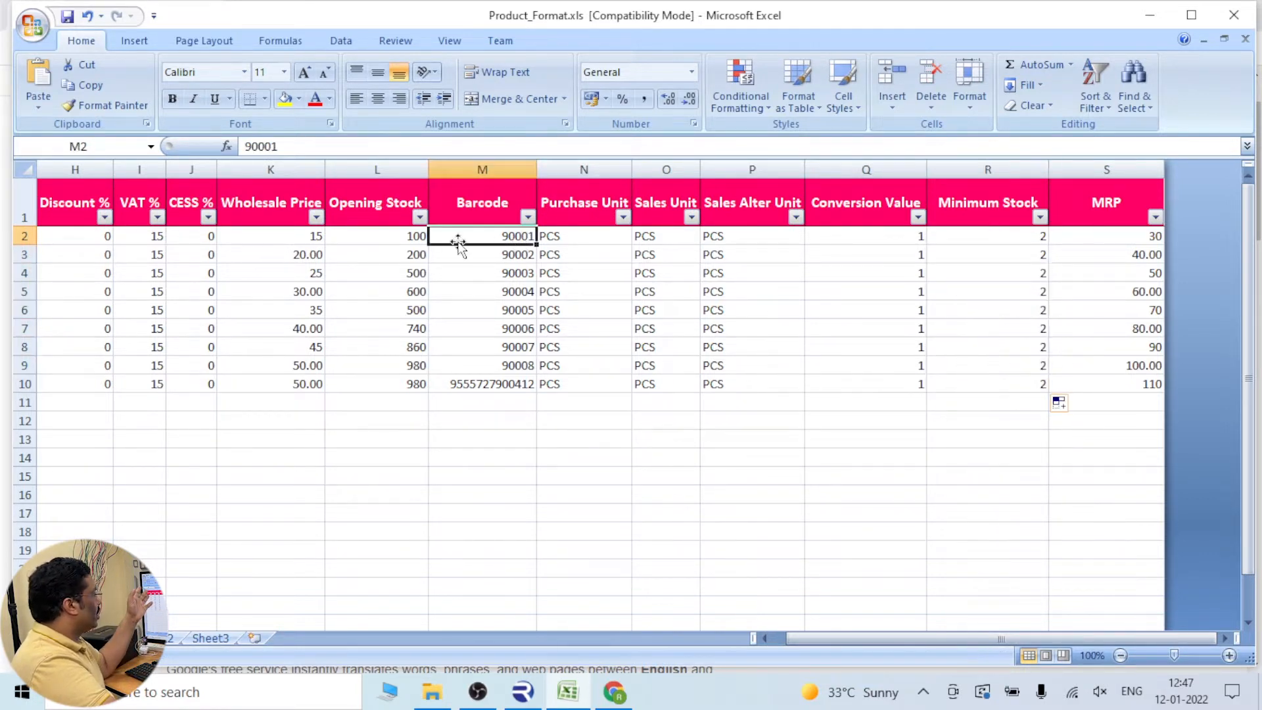
left_click(399, 232)
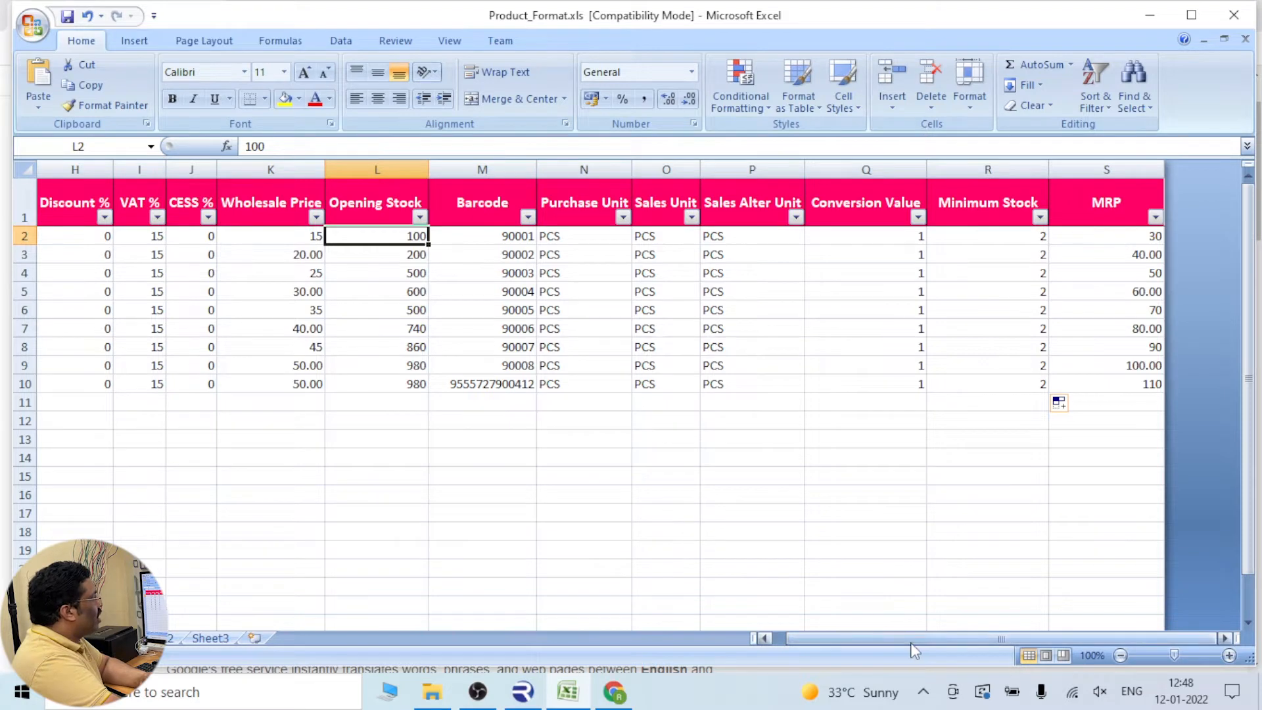
left_click_drag(912, 641, 309, 639)
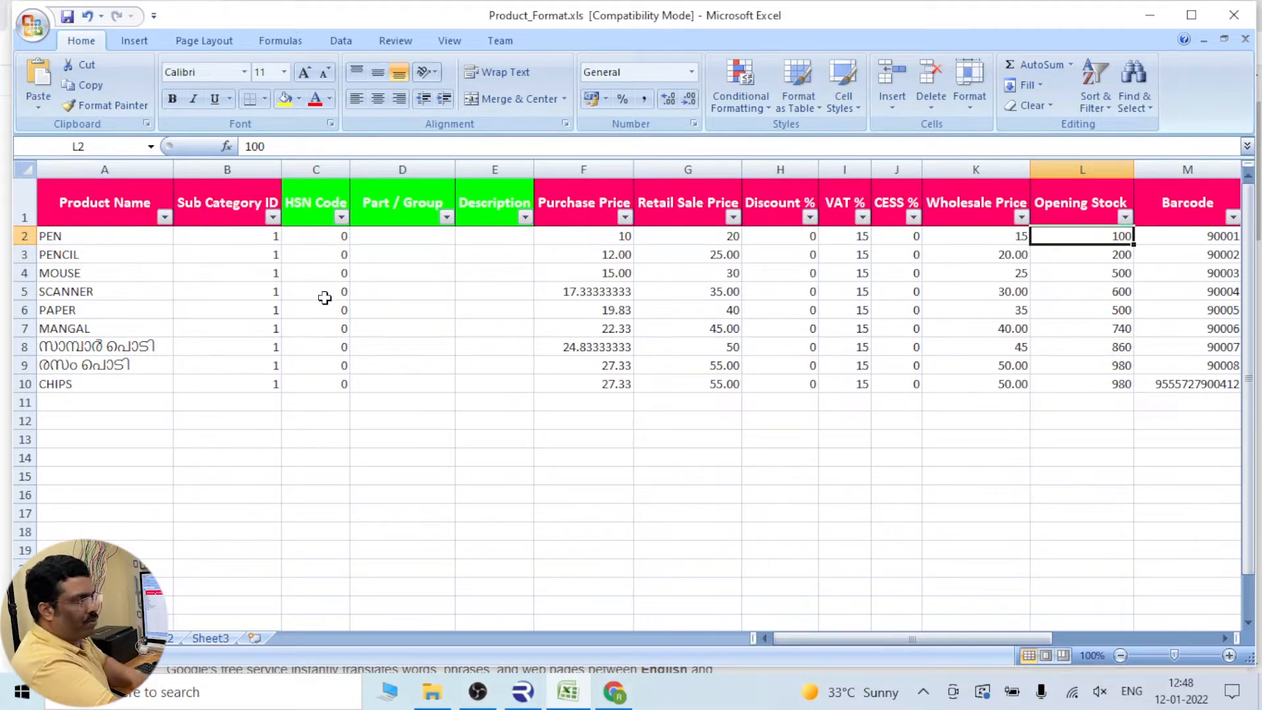
left_click_drag(272, 246, 269, 365)
left_click(507, 689)
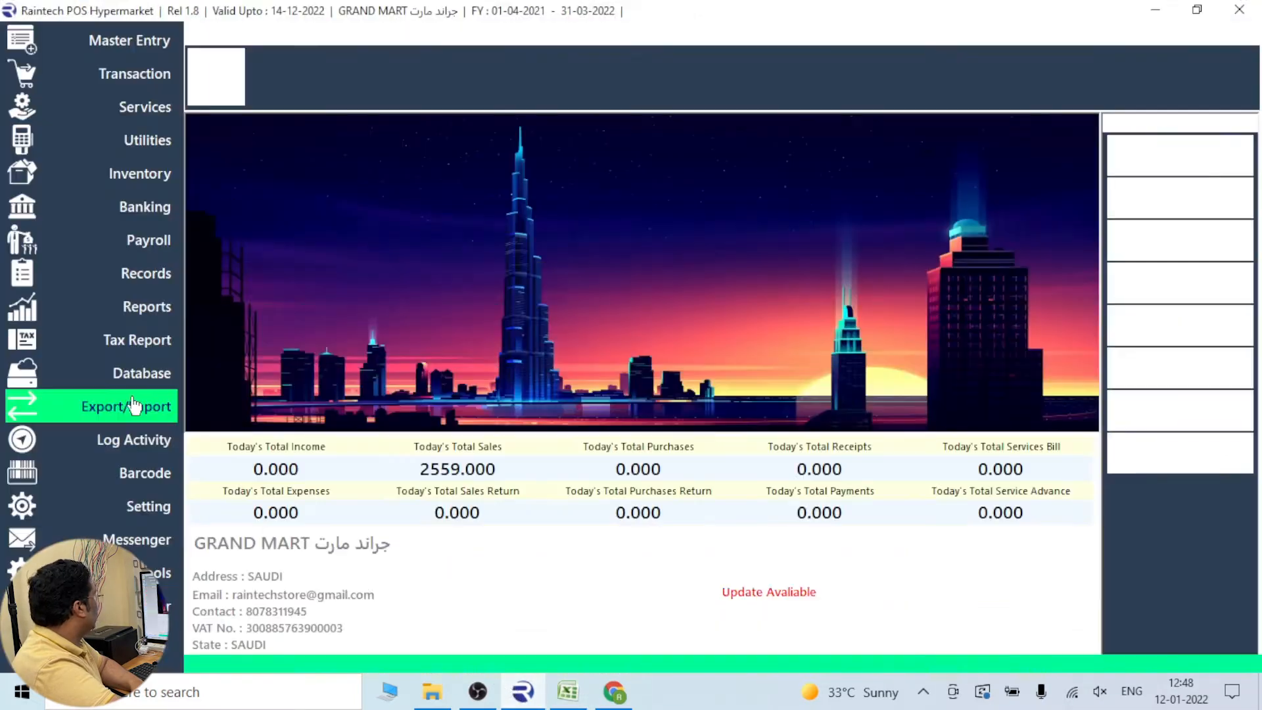
left_click(147, 51)
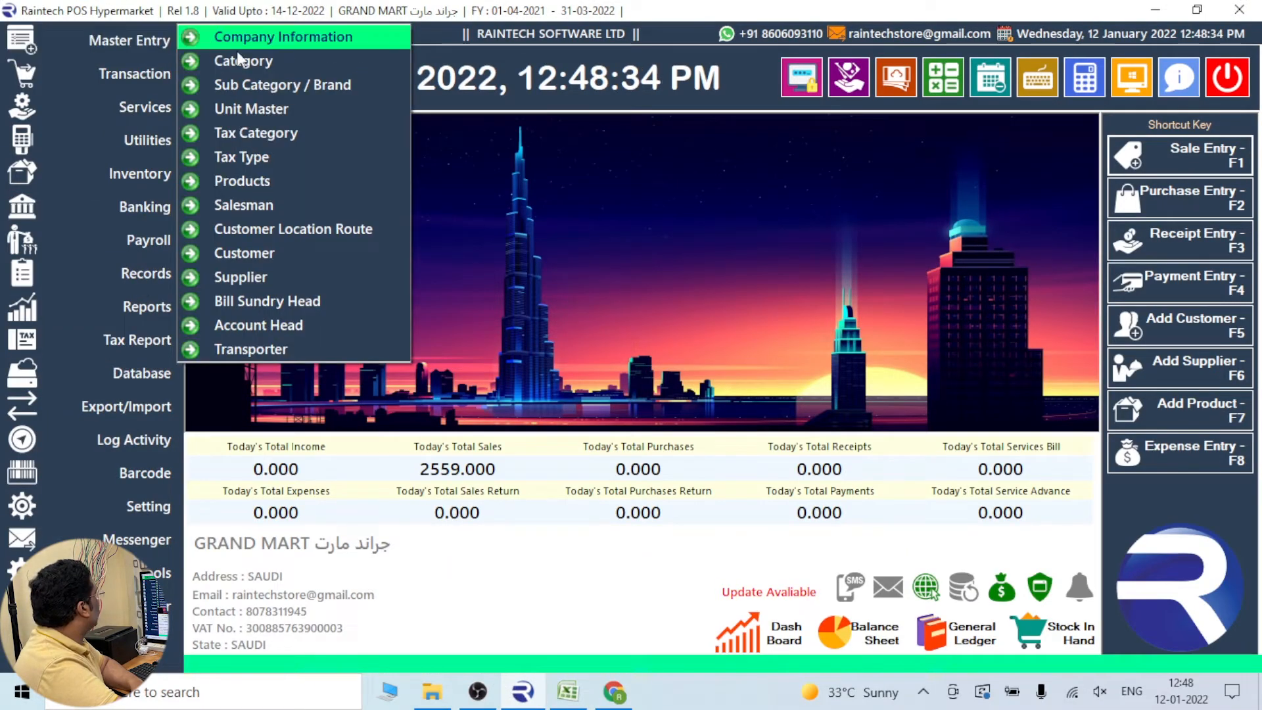
left_click(252, 88)
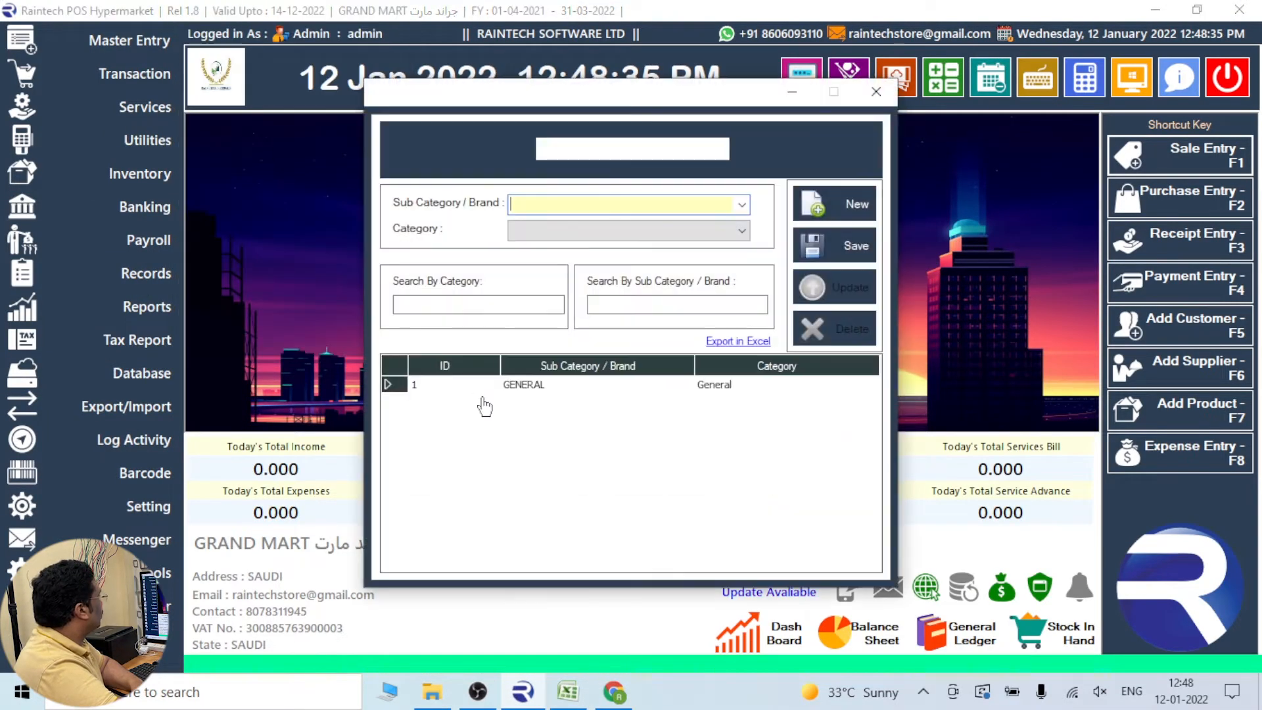
left_click(417, 387)
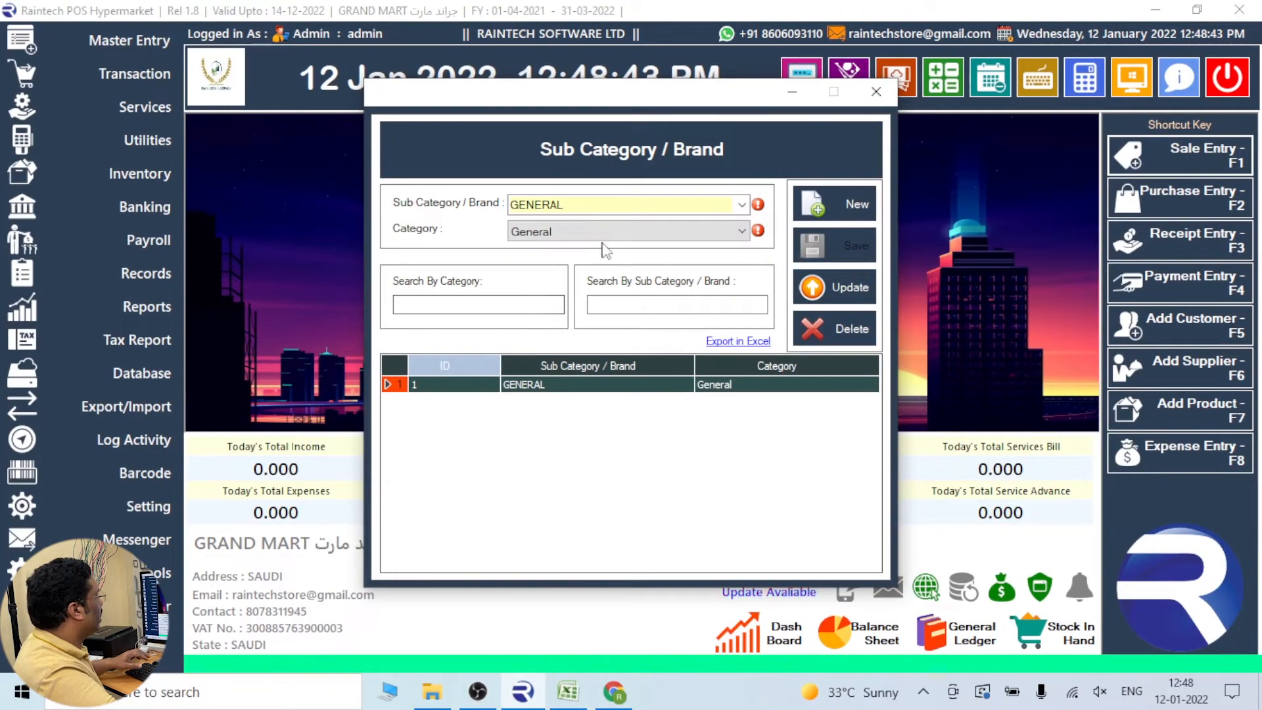
Add and save a new sub category GROCERY under the General category, and close the Sub Category / Brand window
left_click(854, 206)
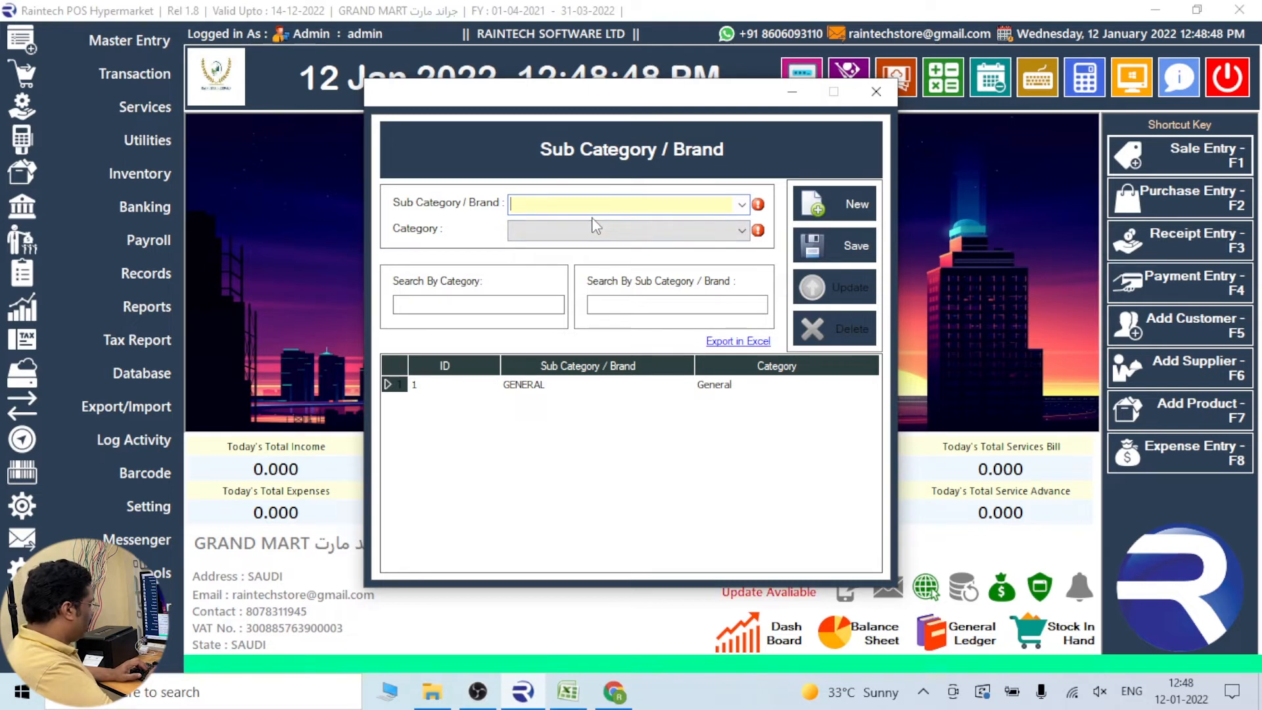
type("GROVER")
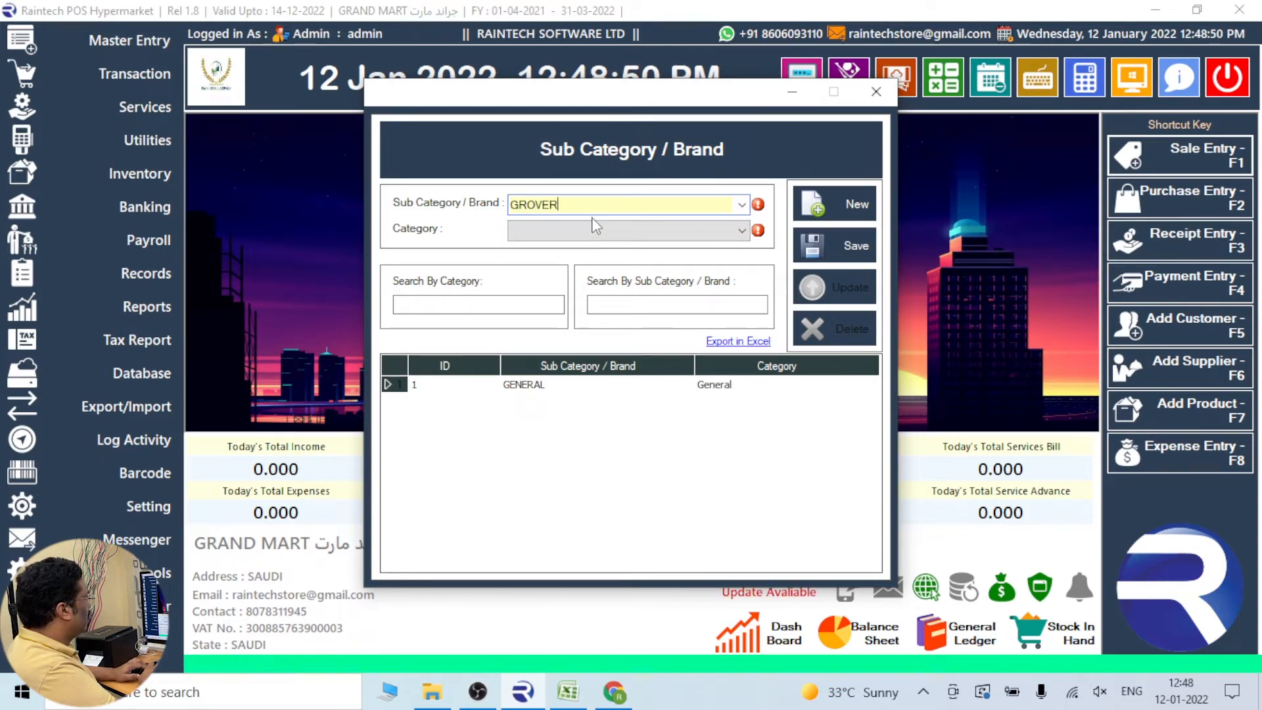
key("BackSpace")
key("BackSpace")
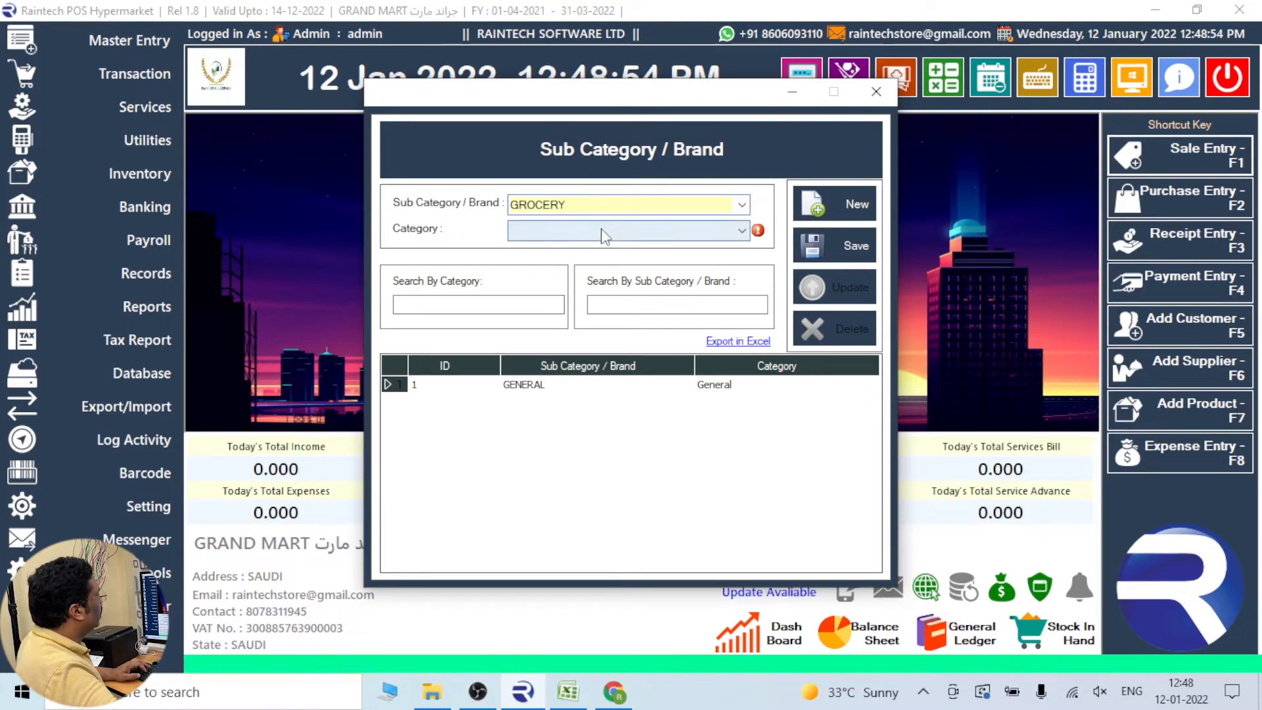
left_click(595, 230)
left_click(592, 245)
left_click(827, 238)
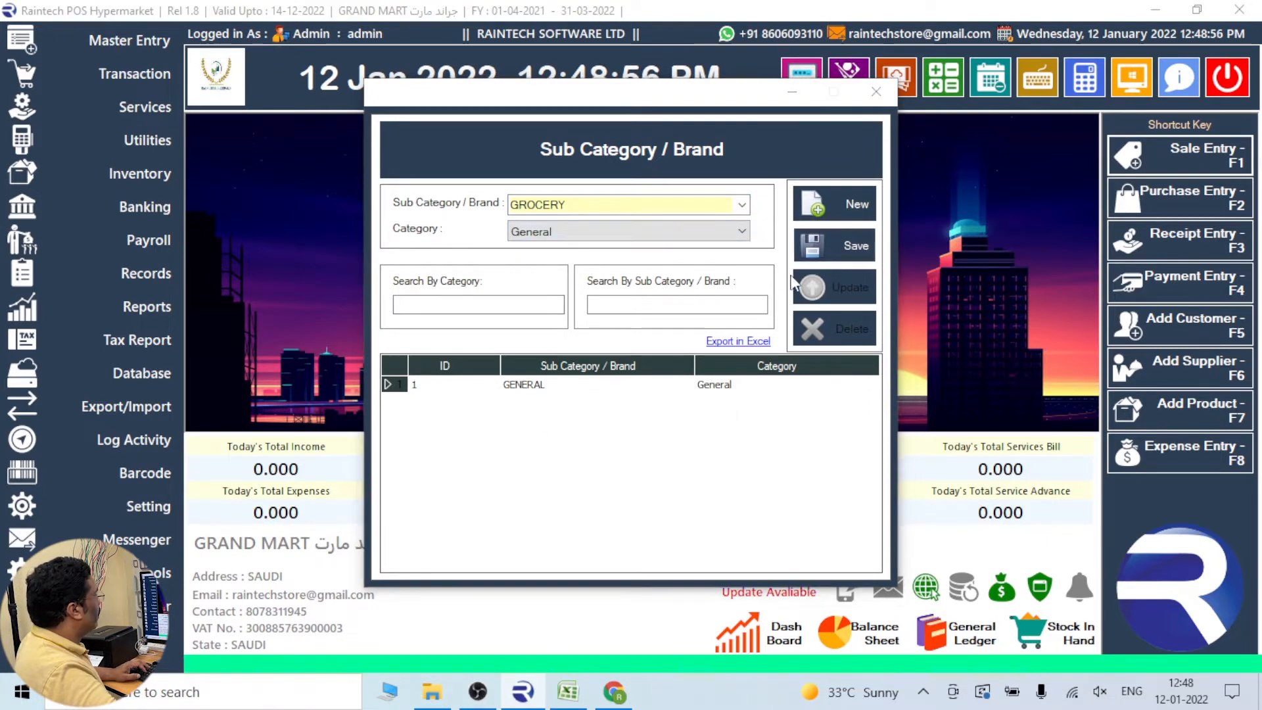
left_click(670, 412)
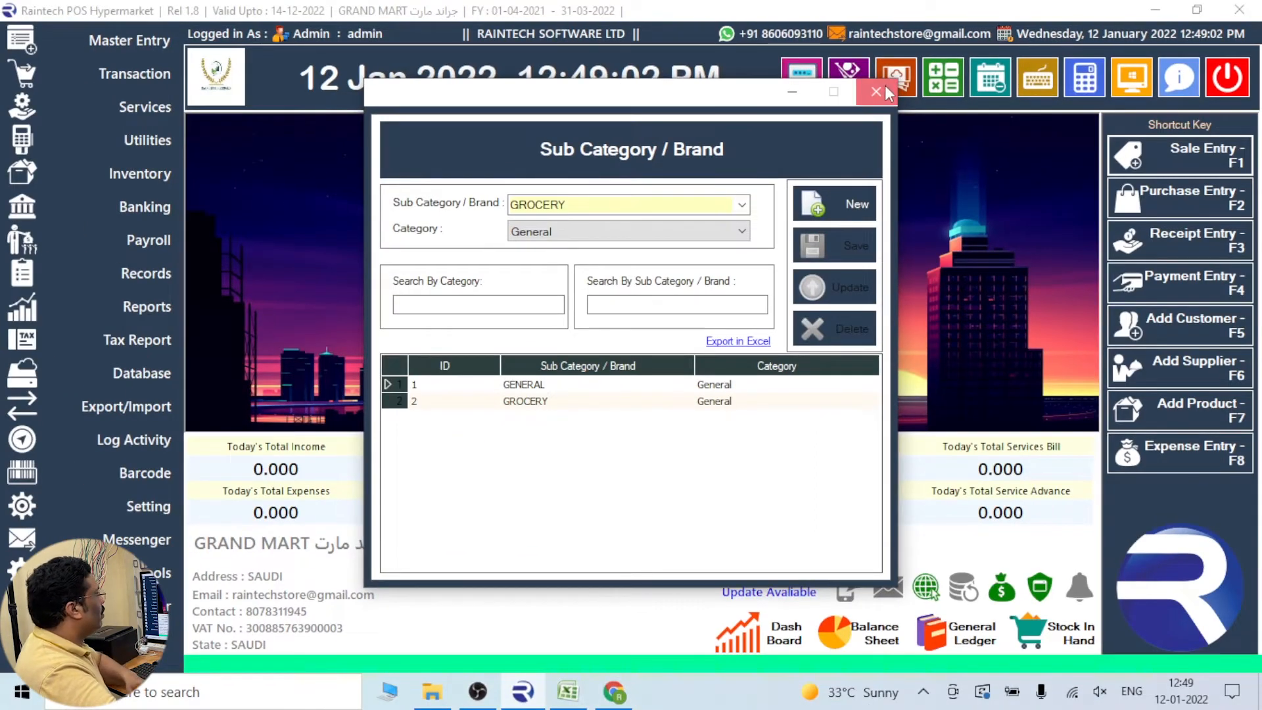
left_click(876, 92)
Switch back to Excel, review the Sub Category ID and Barcode columns, and close the Product_Format.xls workbook
left_click(568, 691)
left_click(315, 495)
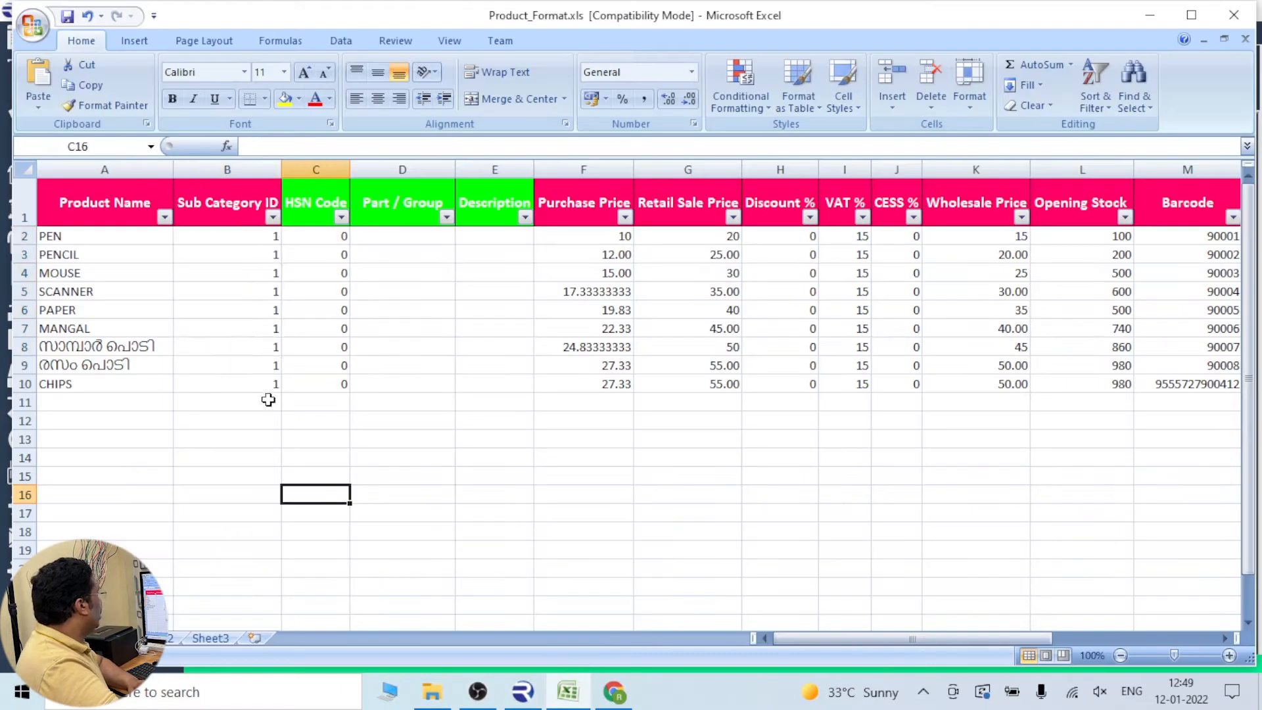
left_click(268, 370)
left_click(270, 388)
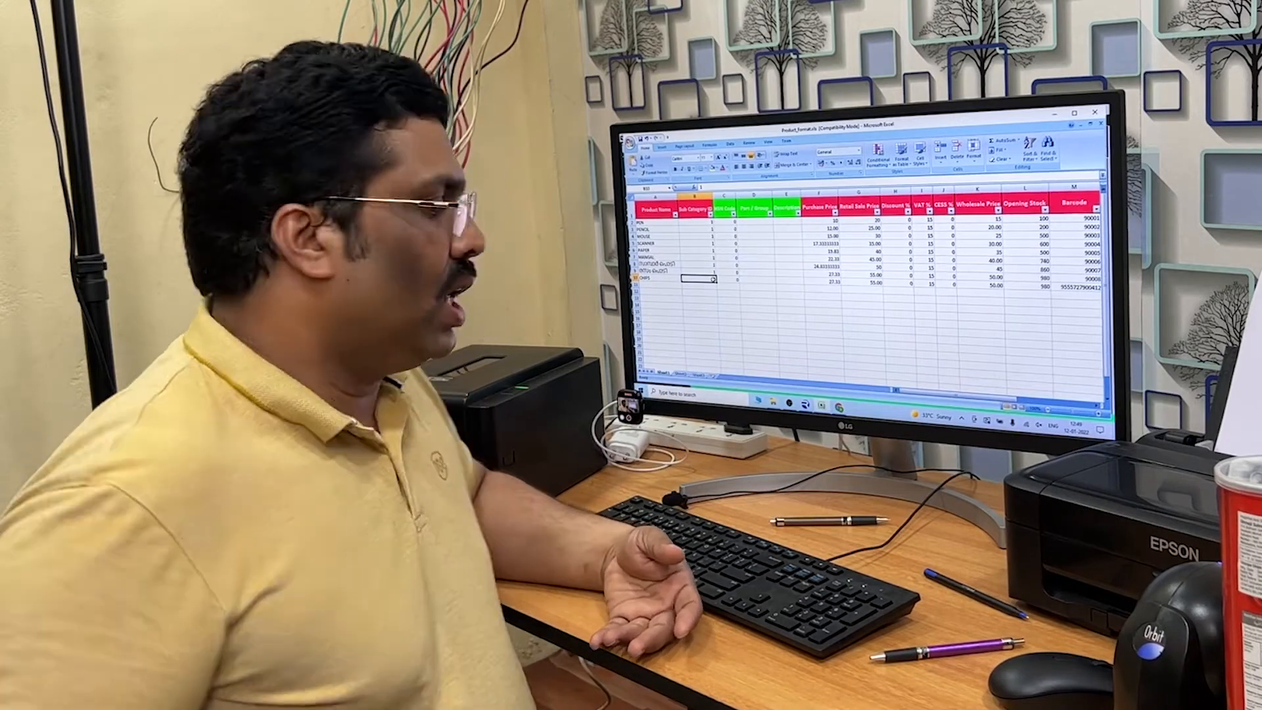
left_click(788, 360)
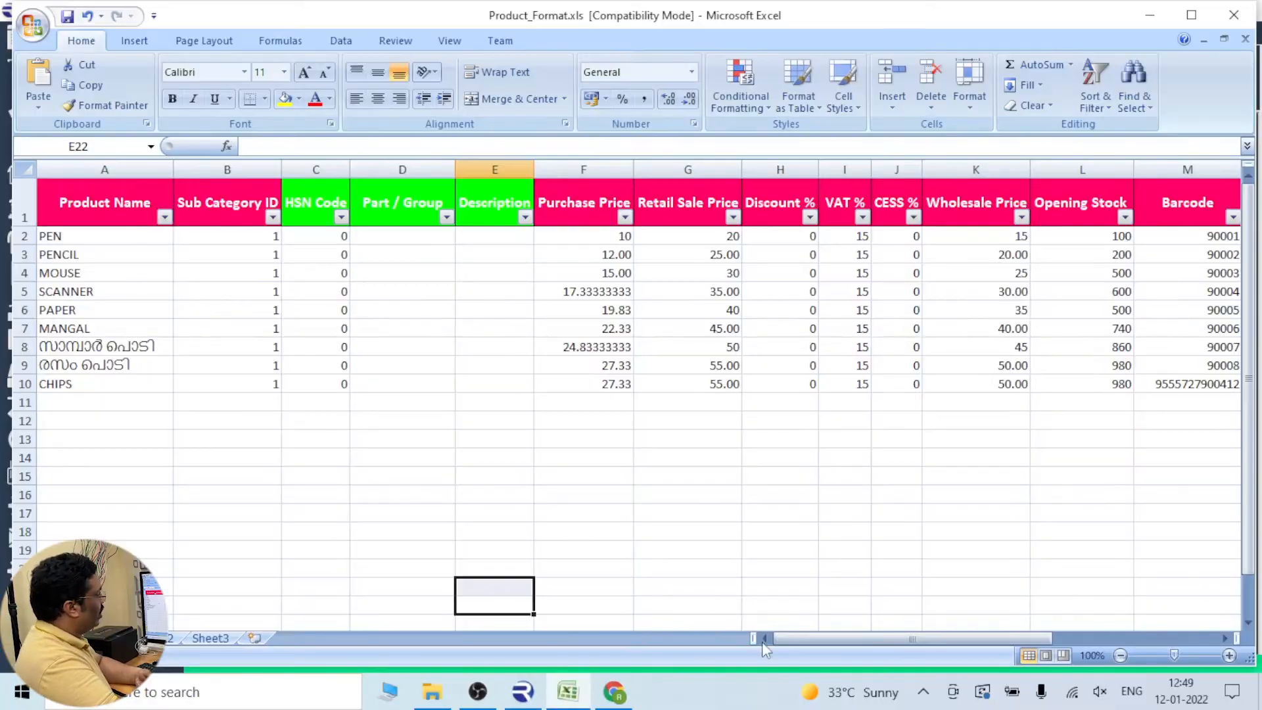
left_click_drag(763, 641, 893, 638)
left_click(762, 526)
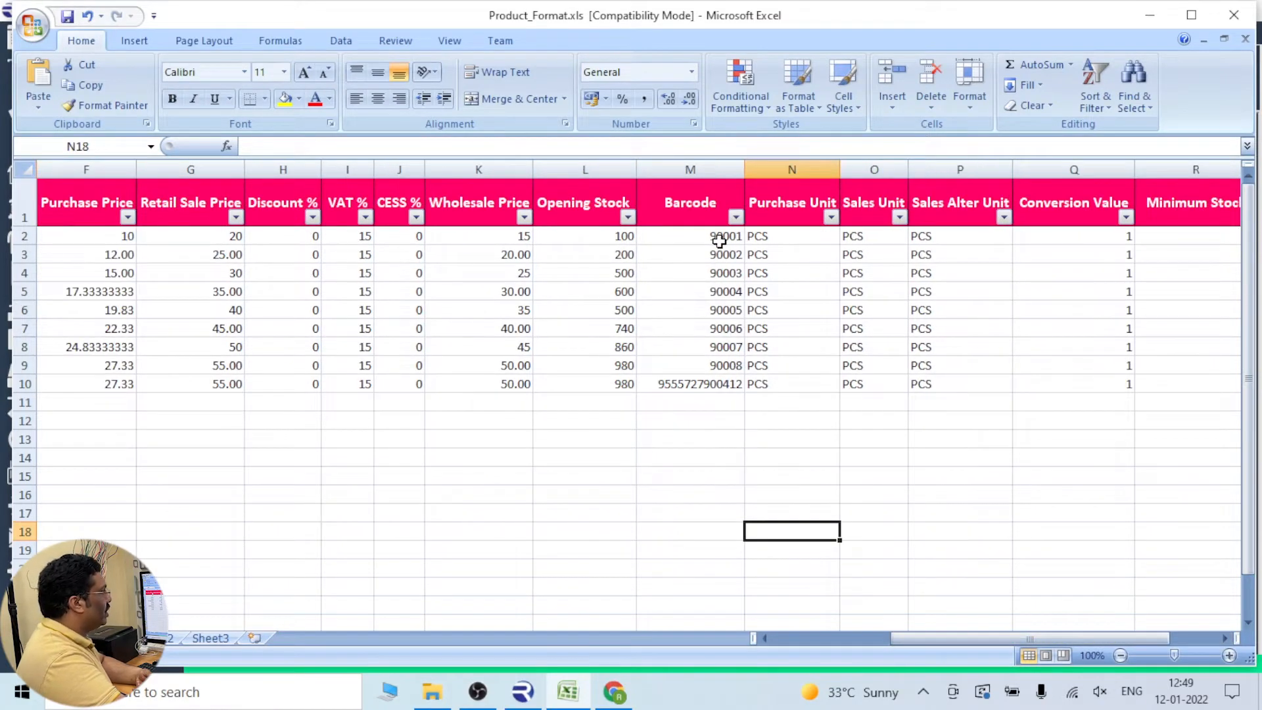
left_click_drag(719, 241, 706, 356)
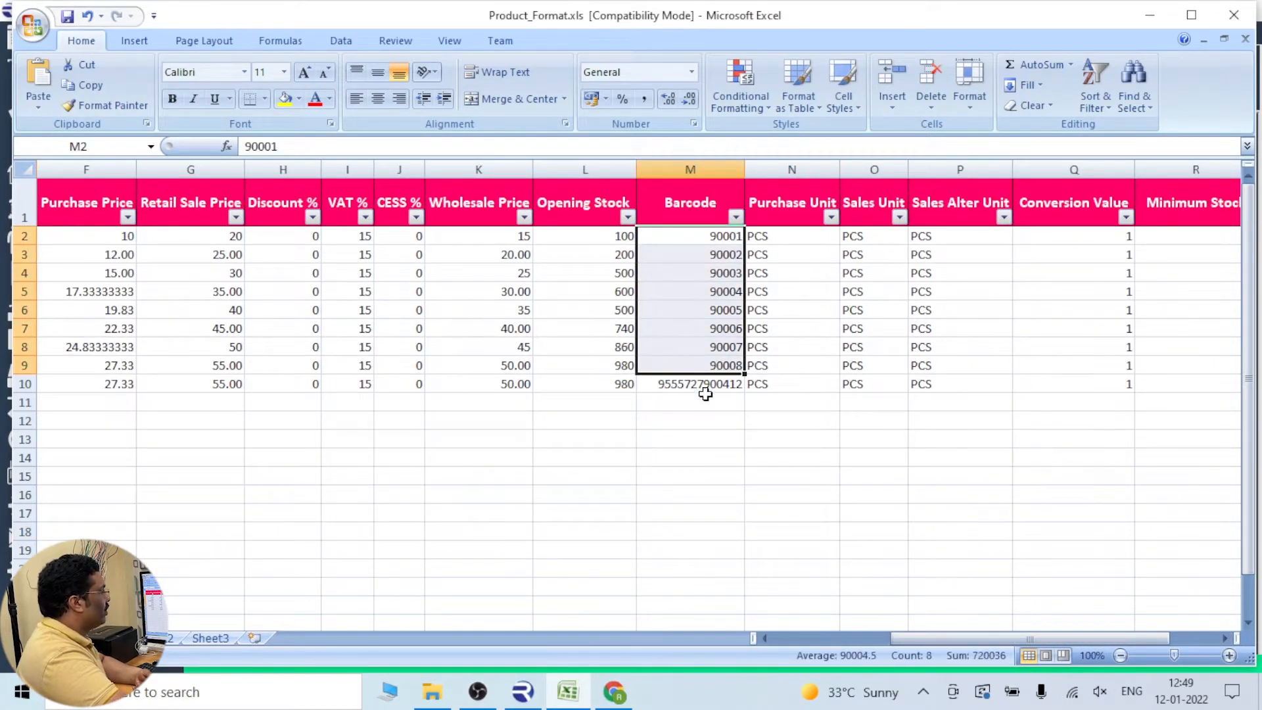
left_click(704, 383)
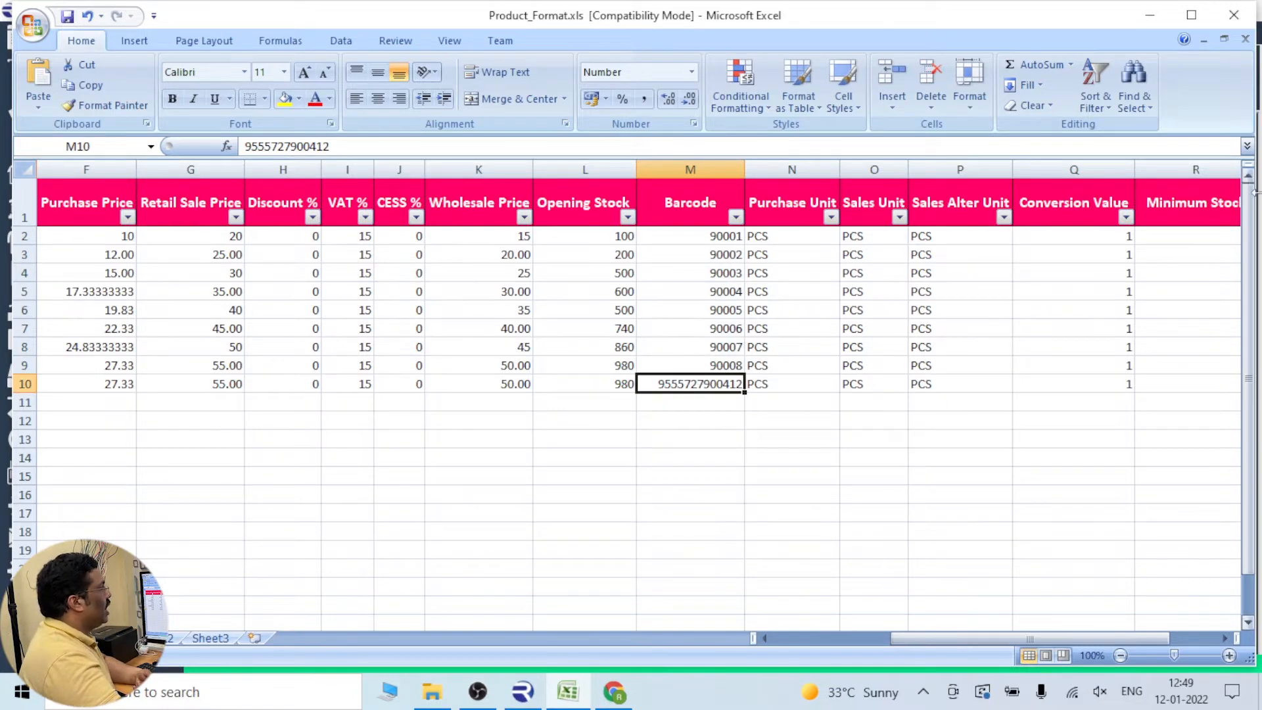
left_click(1231, 15)
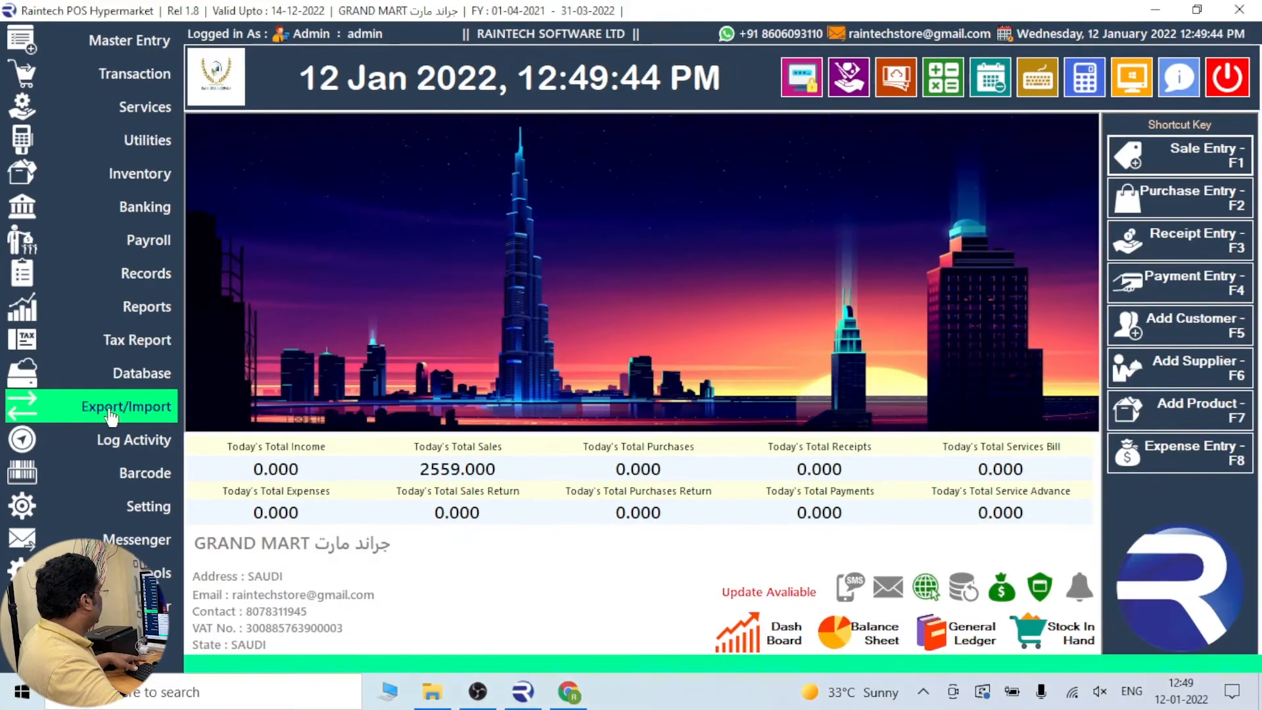
Import Product_Format.xls from the Desktop into the Products Import/Export window
left_click(107, 421)
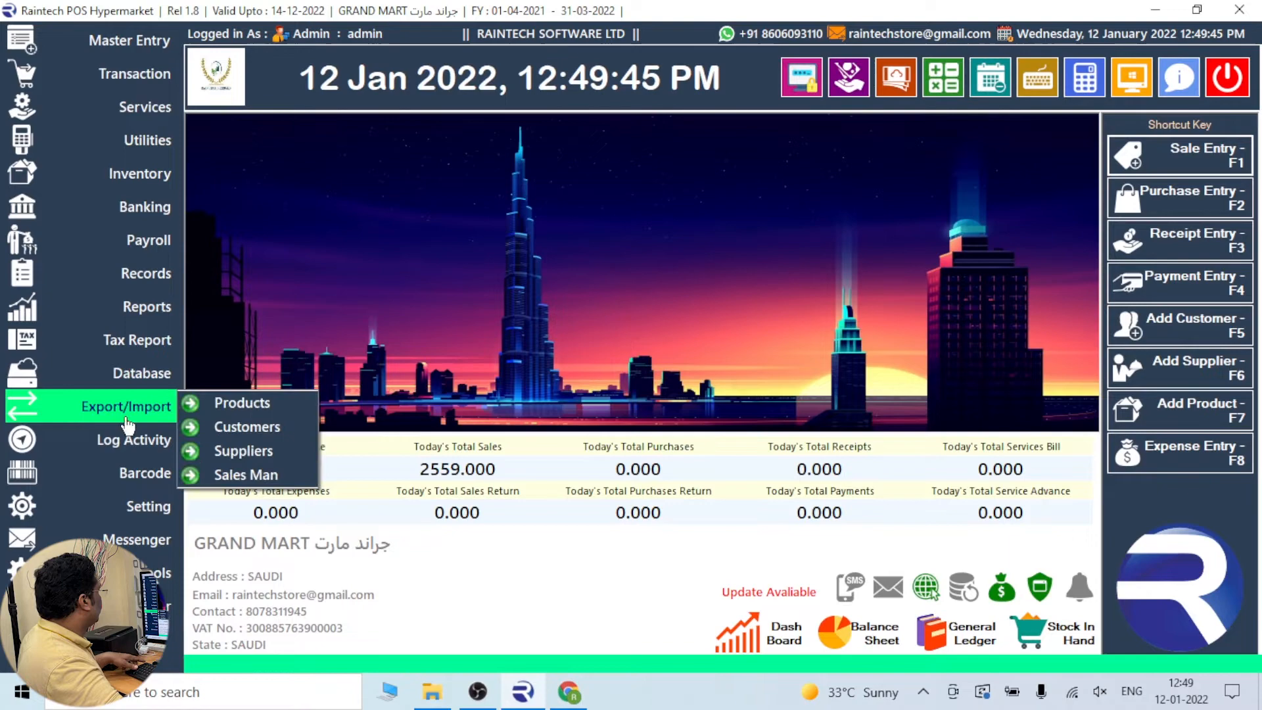
left_click(217, 403)
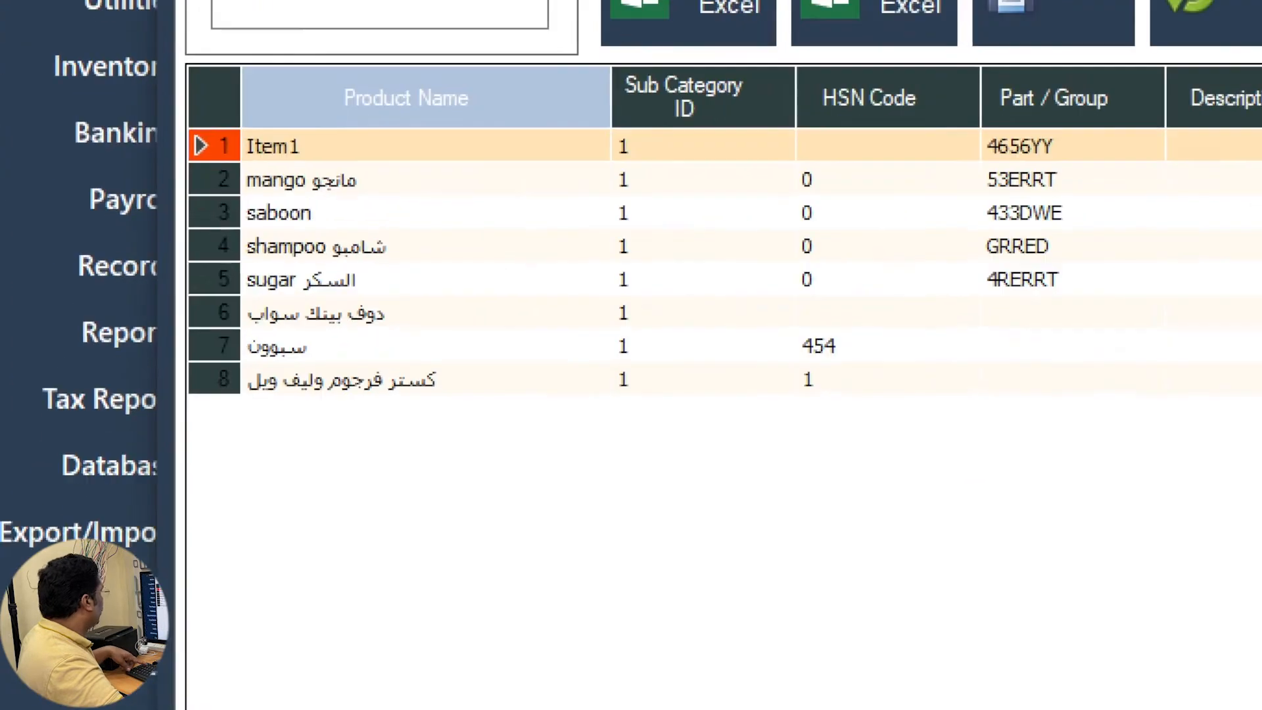
mouse_move(196, 67)
left_mouse_down()
mouse_move(413, 457)
mouse_move(456, 501)
left_mouse_up()
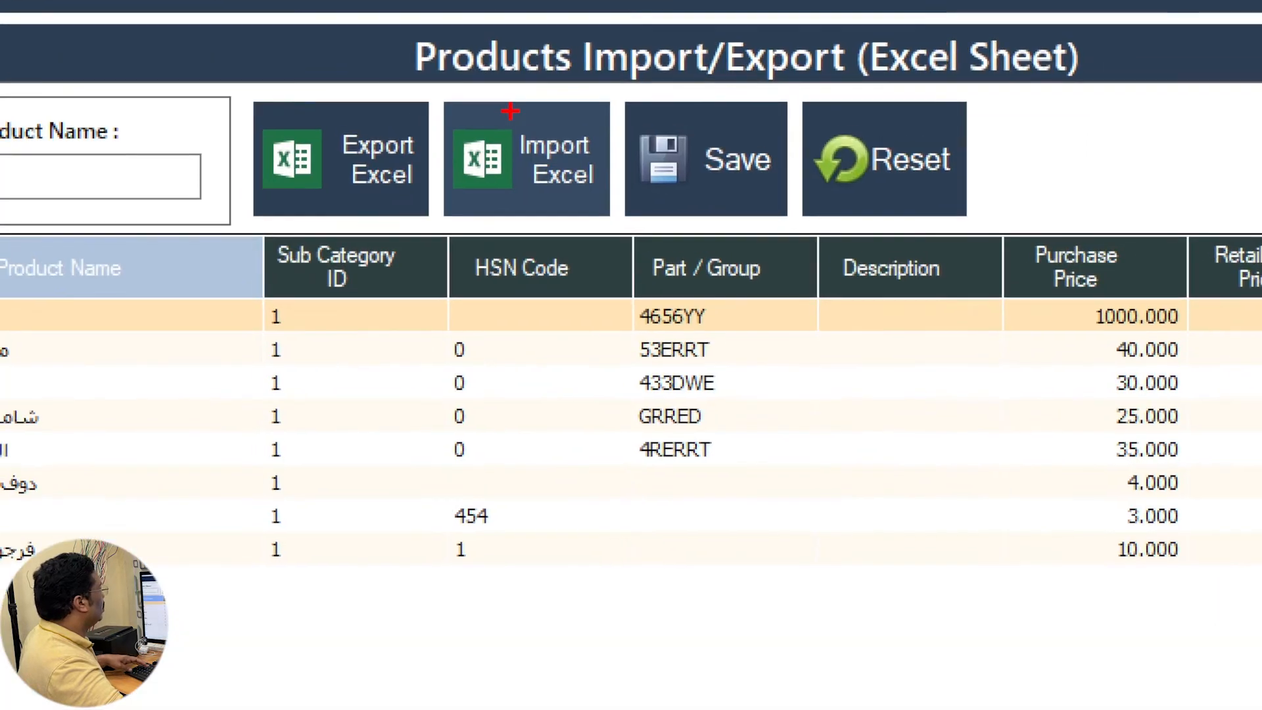
left_click_drag(502, 109, 549, 155)
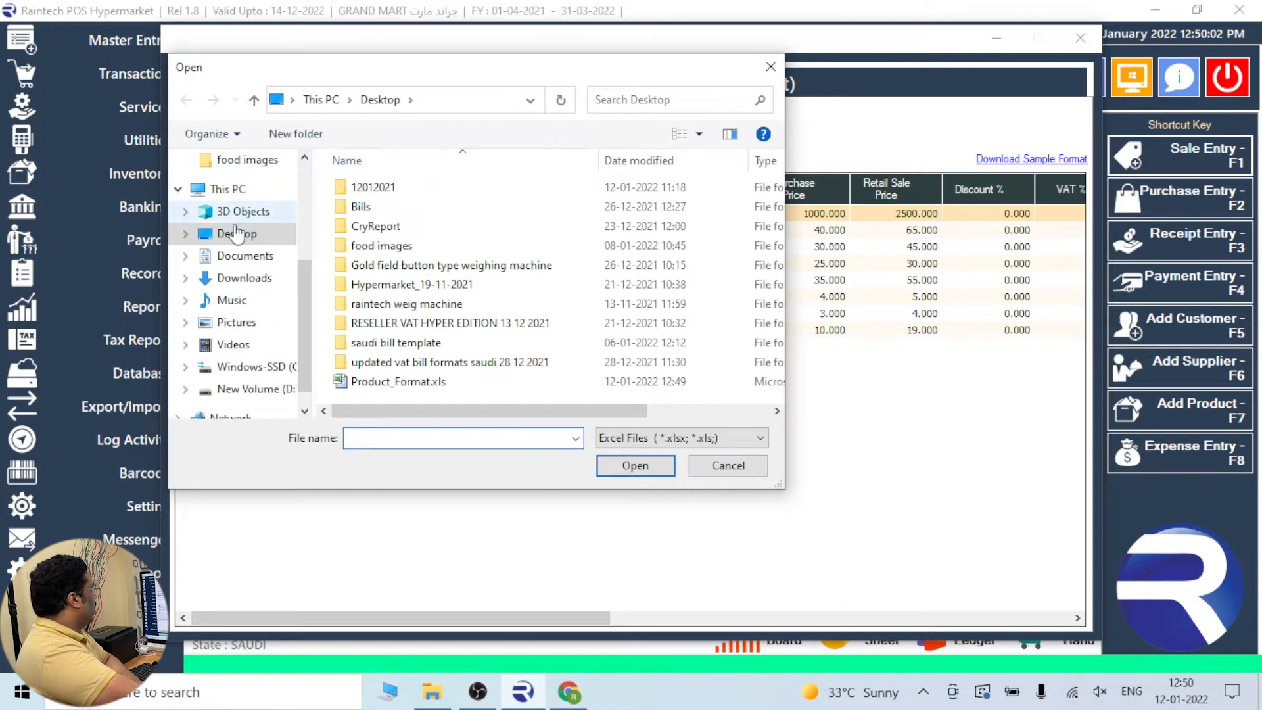
left_click(237, 233)
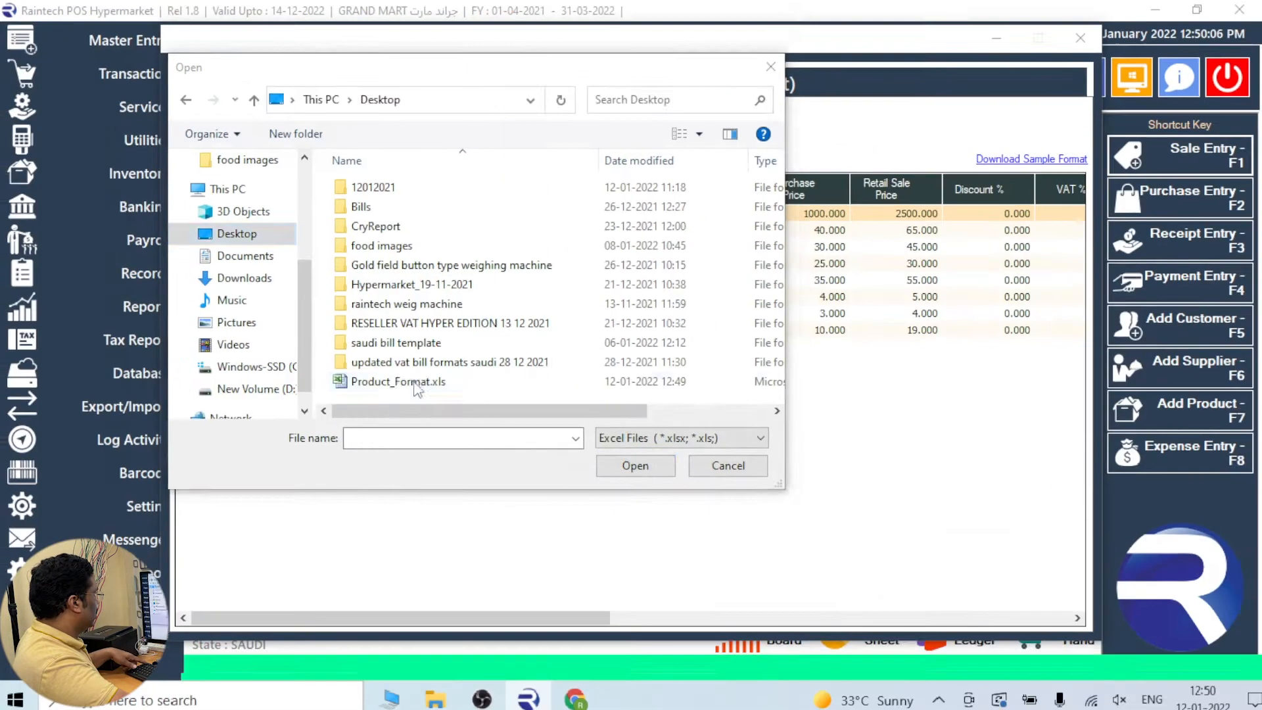
left_click(416, 386)
left_click(621, 467)
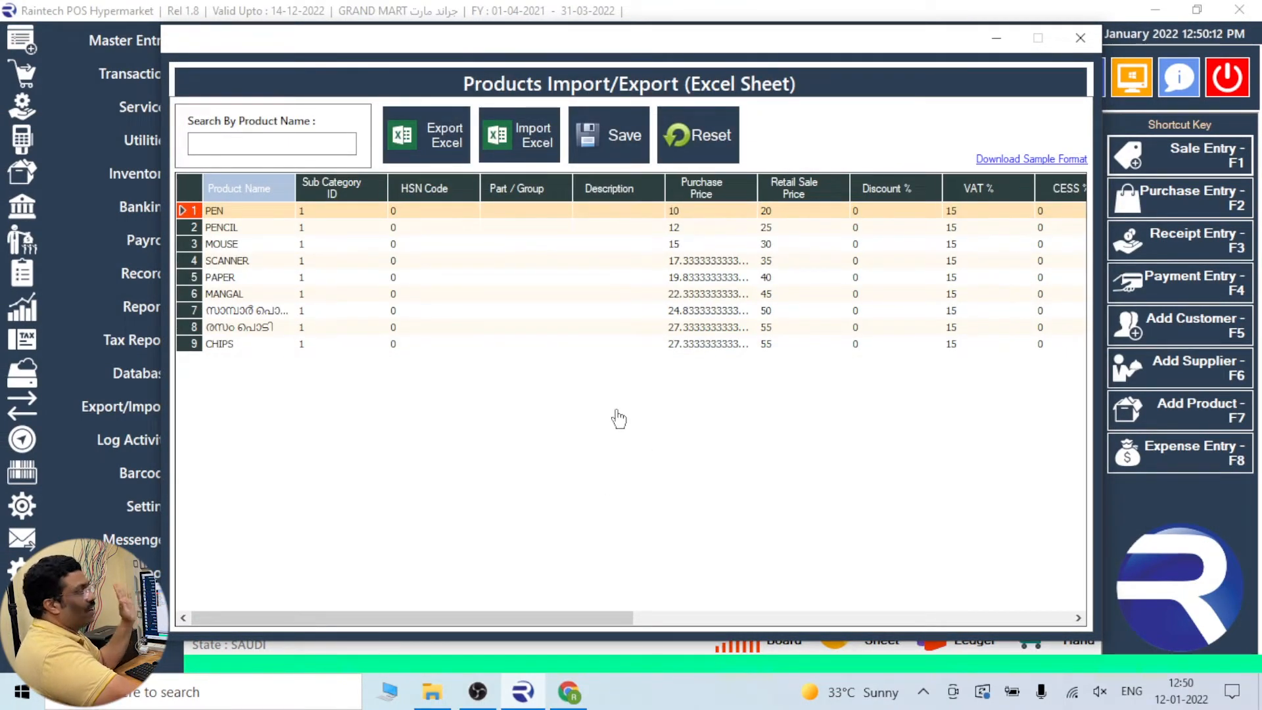
Review the imported product rows from the product names across to the barcode, unit and conversion value columns
left_click(252, 263)
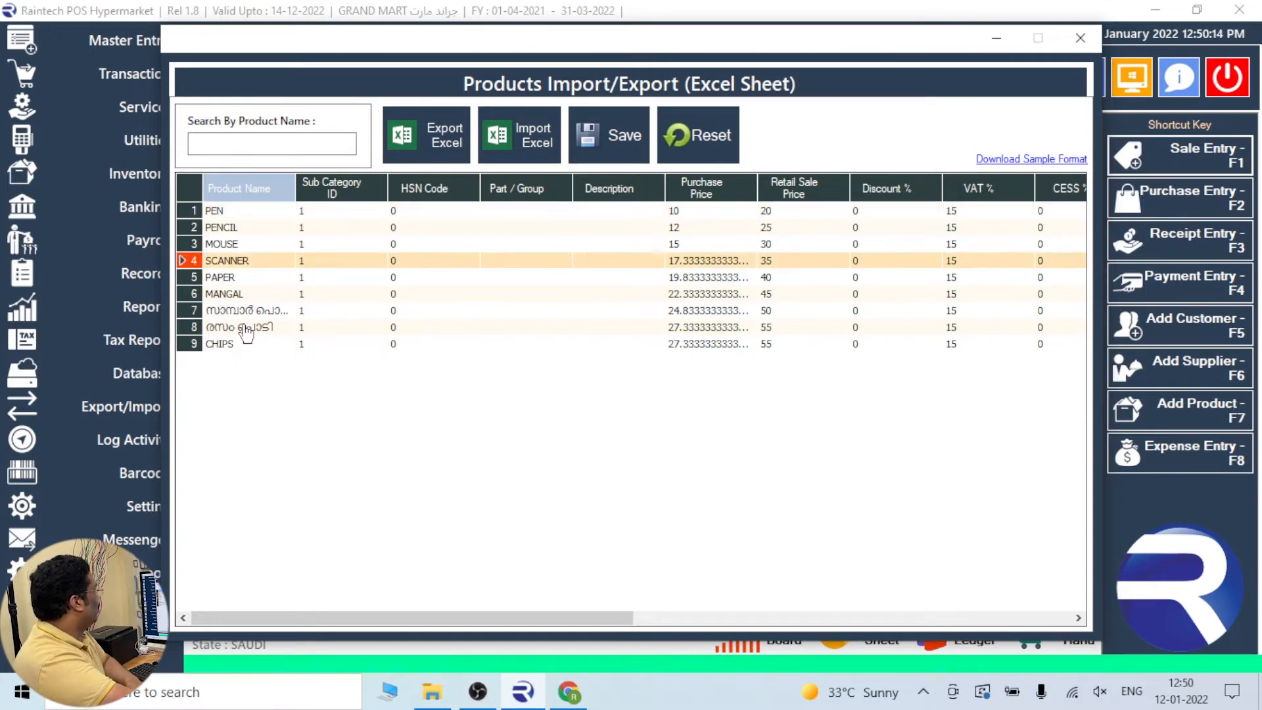
left_click(230, 347)
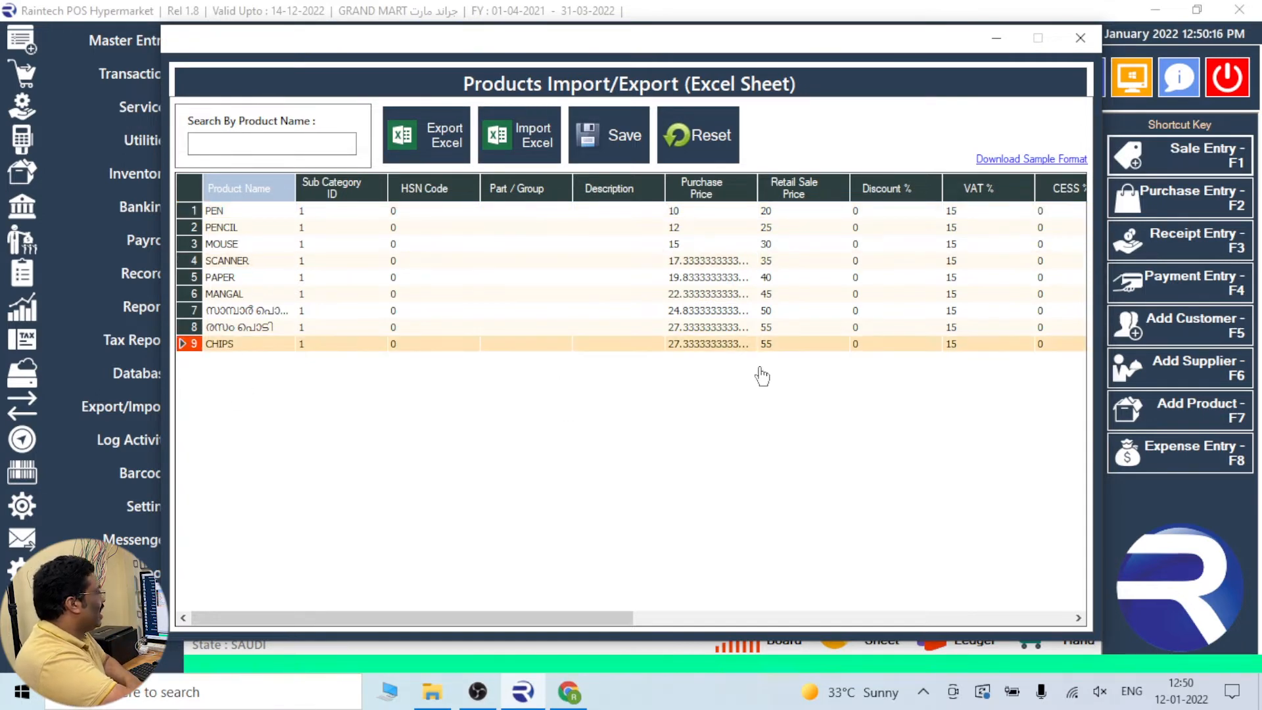
left_click_drag(600, 619, 946, 592)
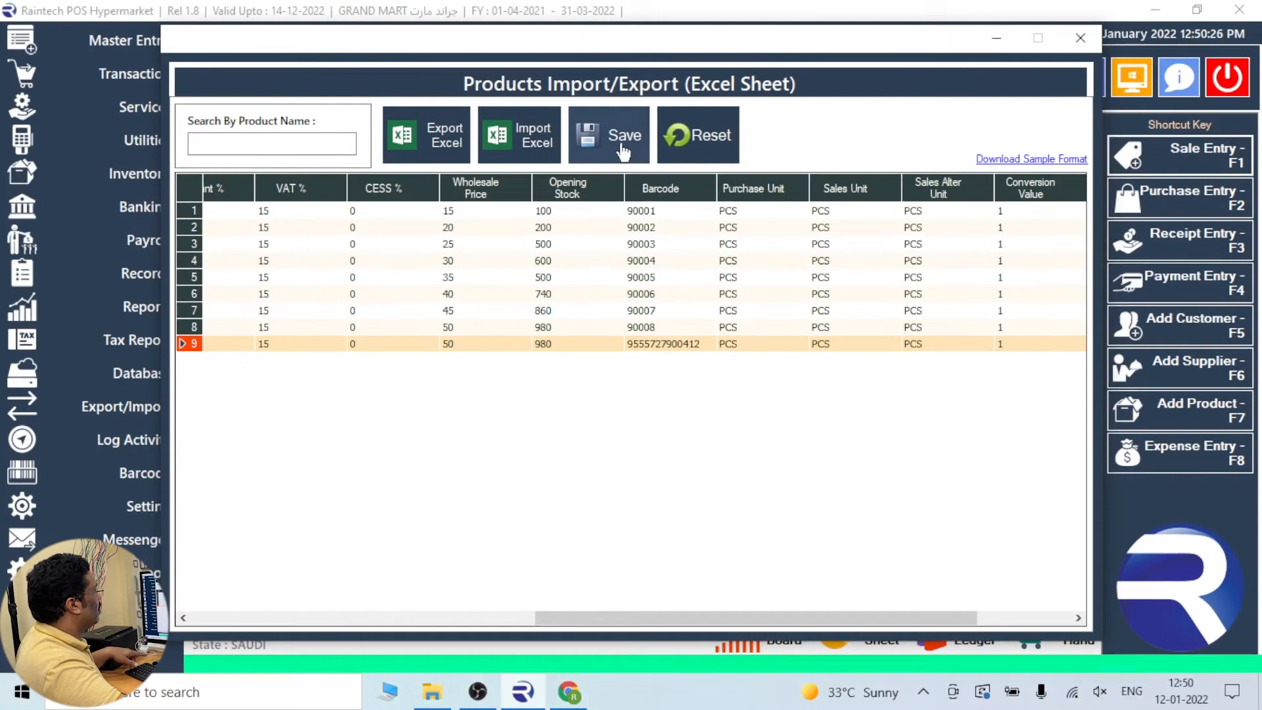
Save the imported products, acknowledge the save notice, and close the Products Import/Export window
left_click(605, 161)
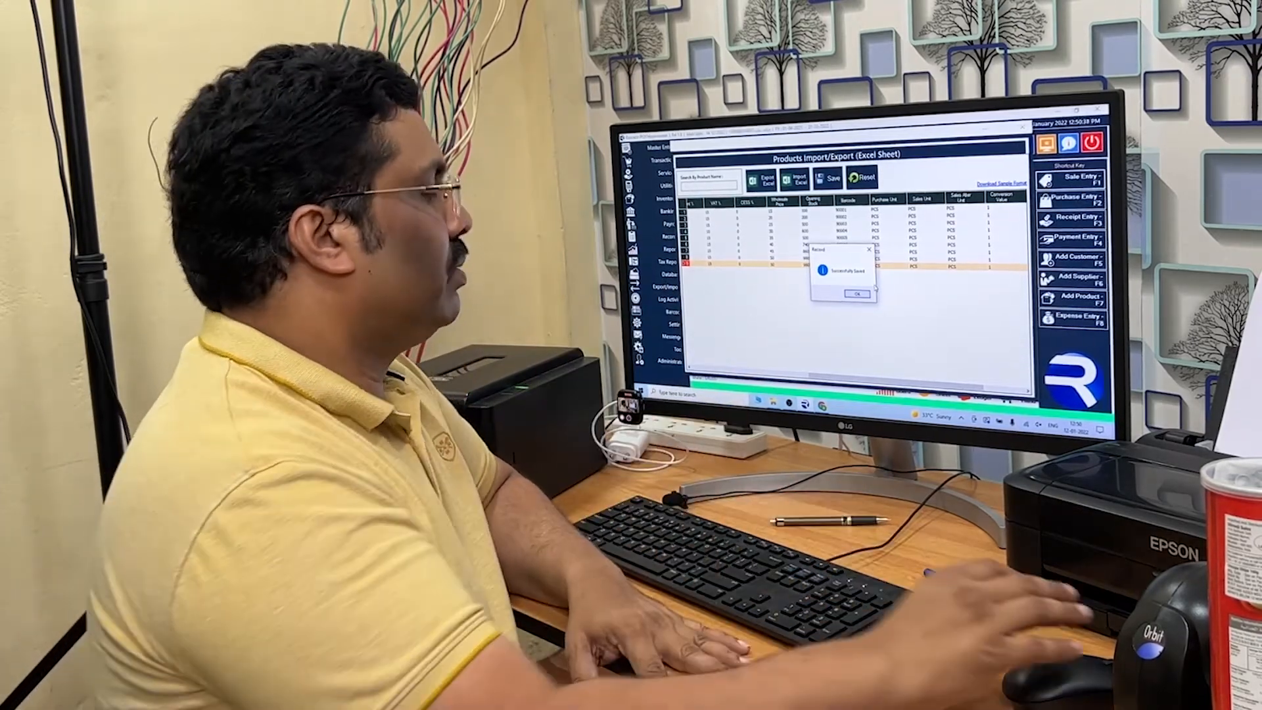
left_click(857, 294)
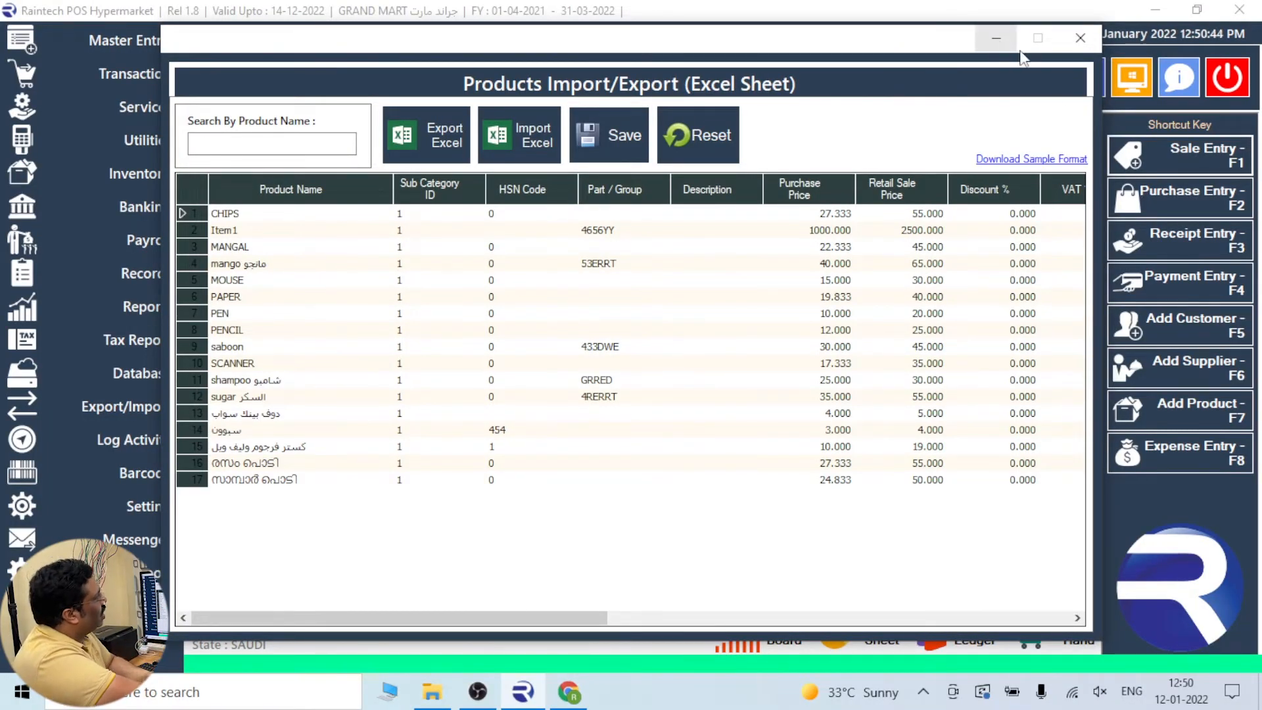
left_click(1081, 39)
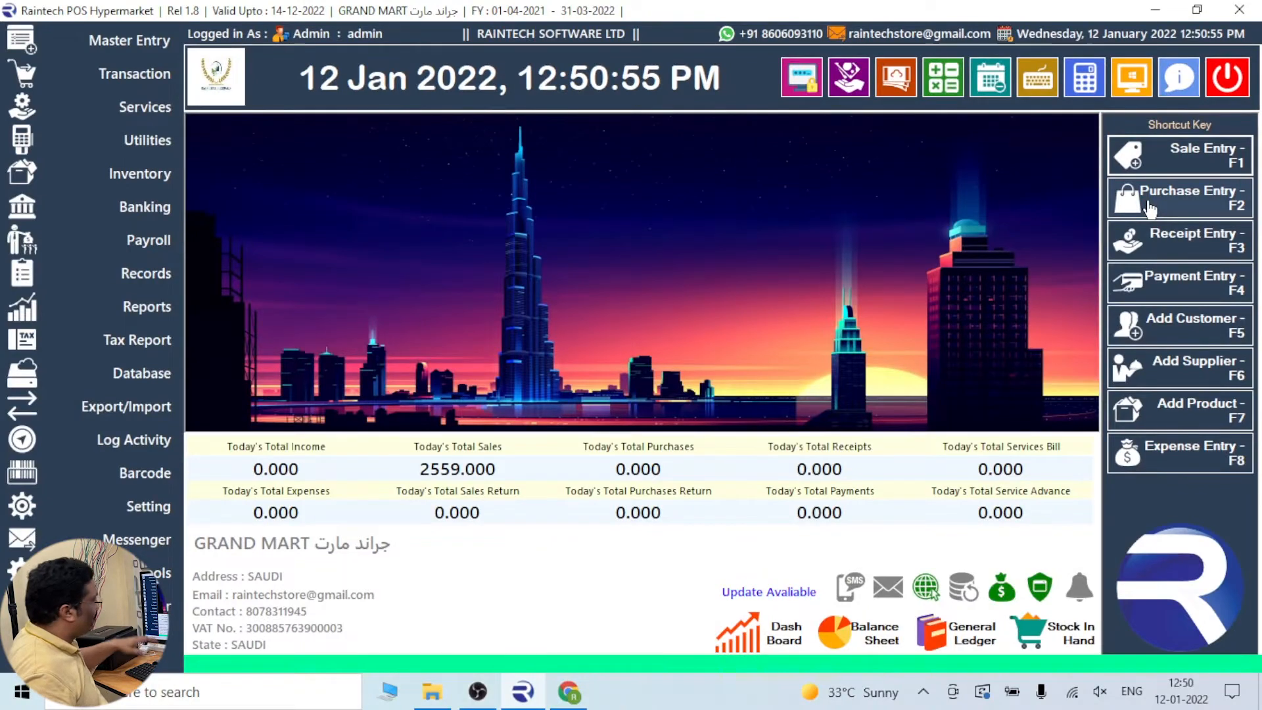
key("F1")
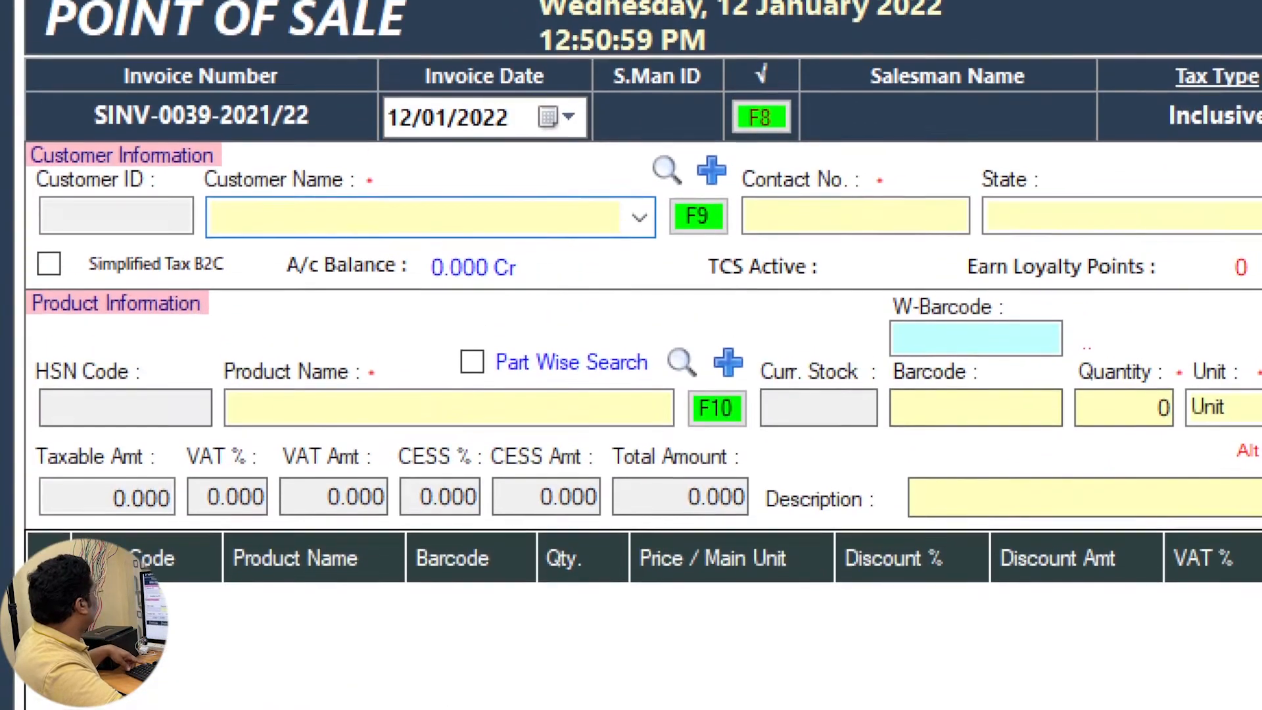
mouse_move(190, 158)
left_mouse_down()
mouse_move(586, 287)
mouse_move(652, 277)
left_mouse_up()
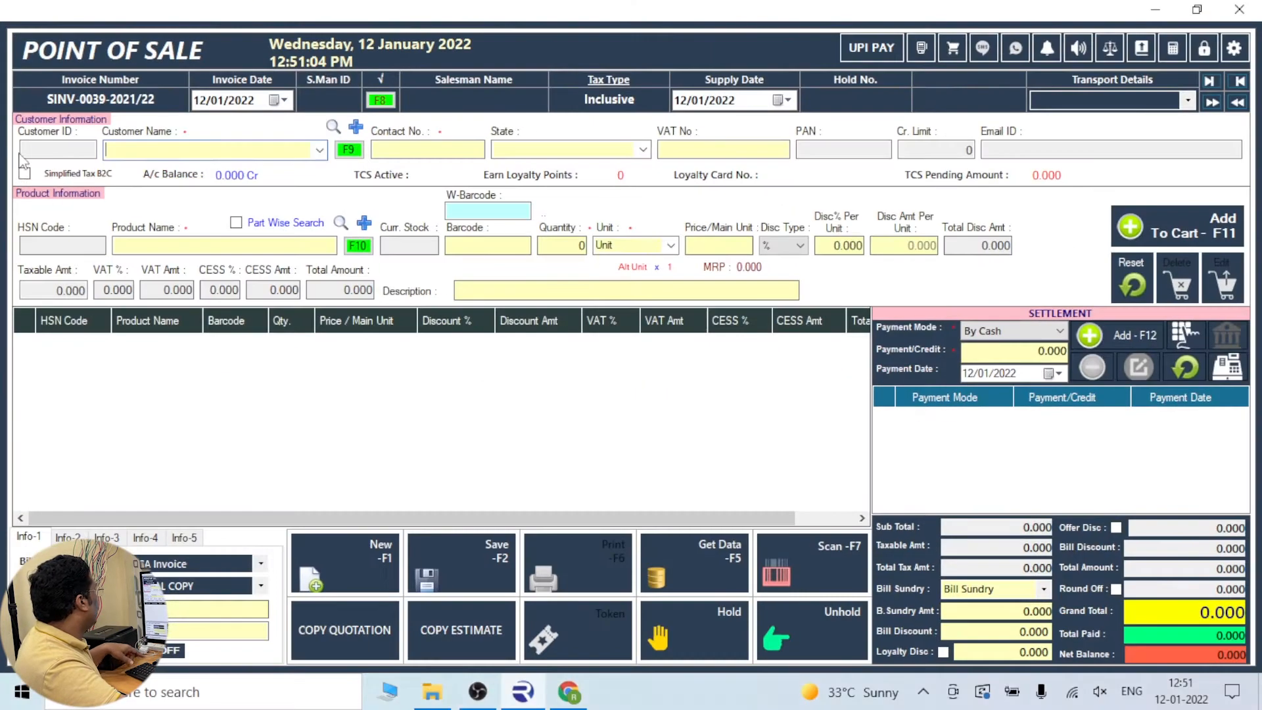
left_click(24, 174)
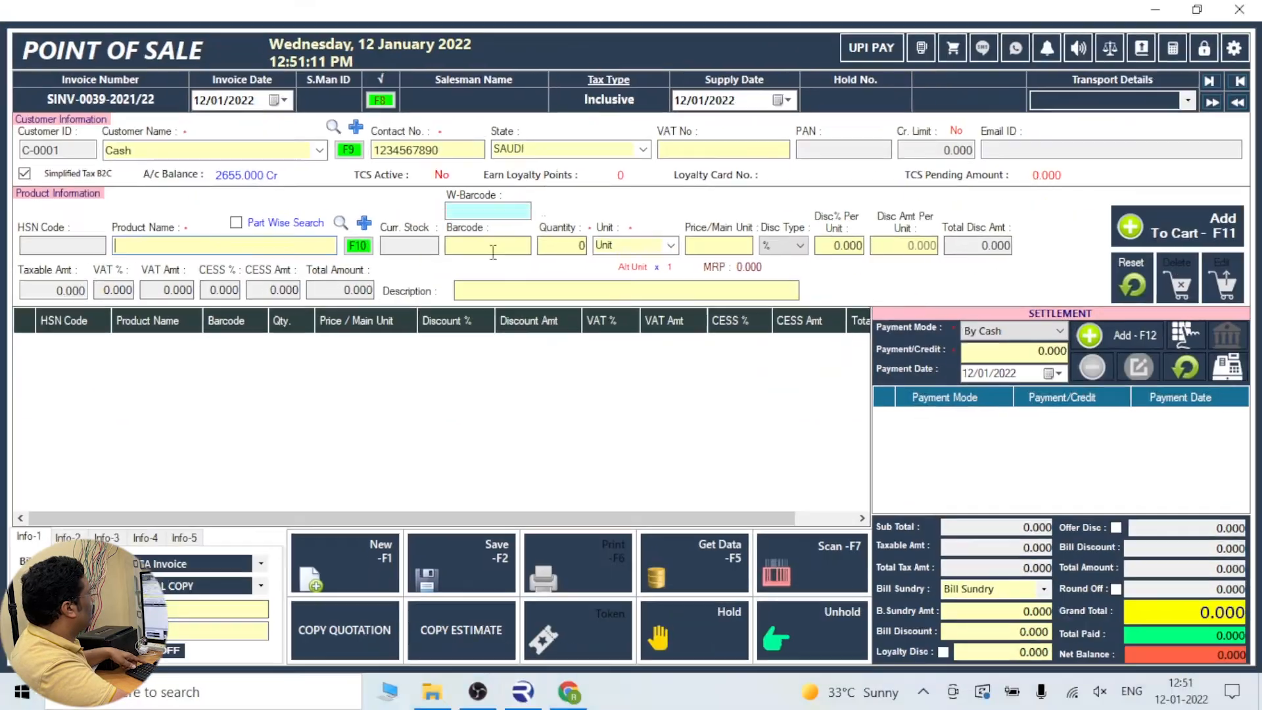
left_click(485, 246)
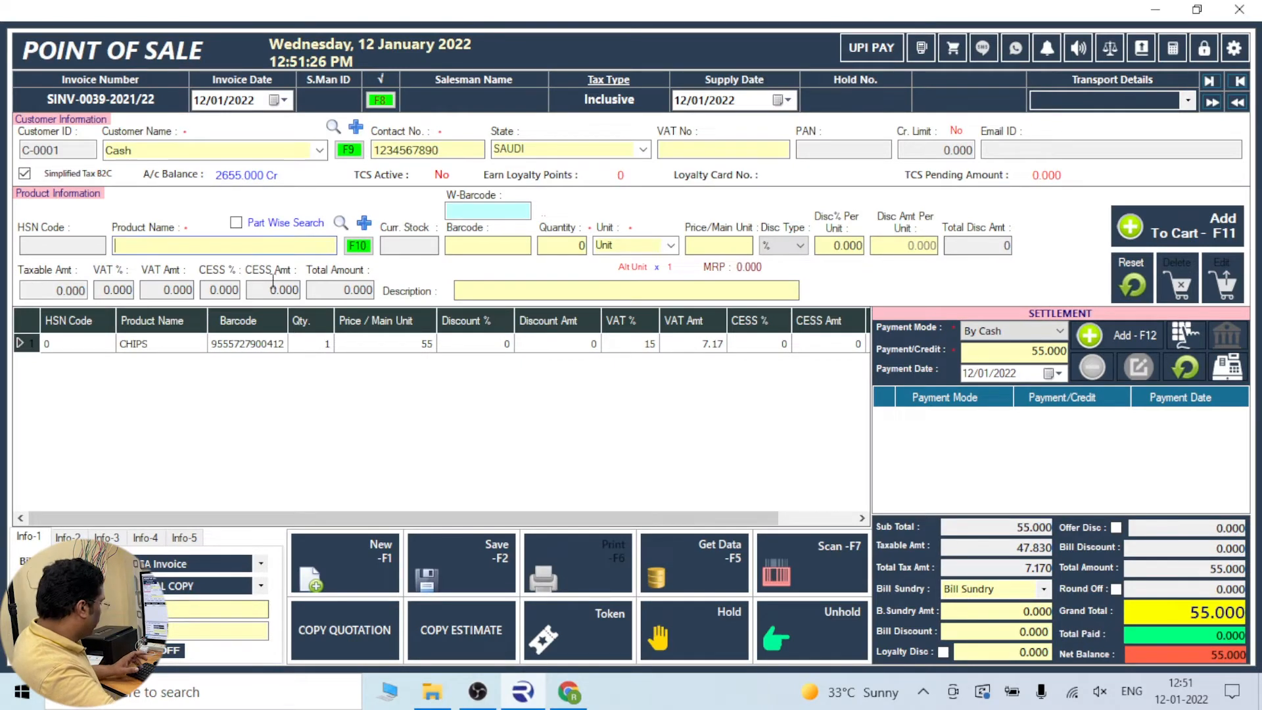
Look up shampoo شامبو and MOUSE by product name and add one of each to the cart
type("S")
left_click(135, 334)
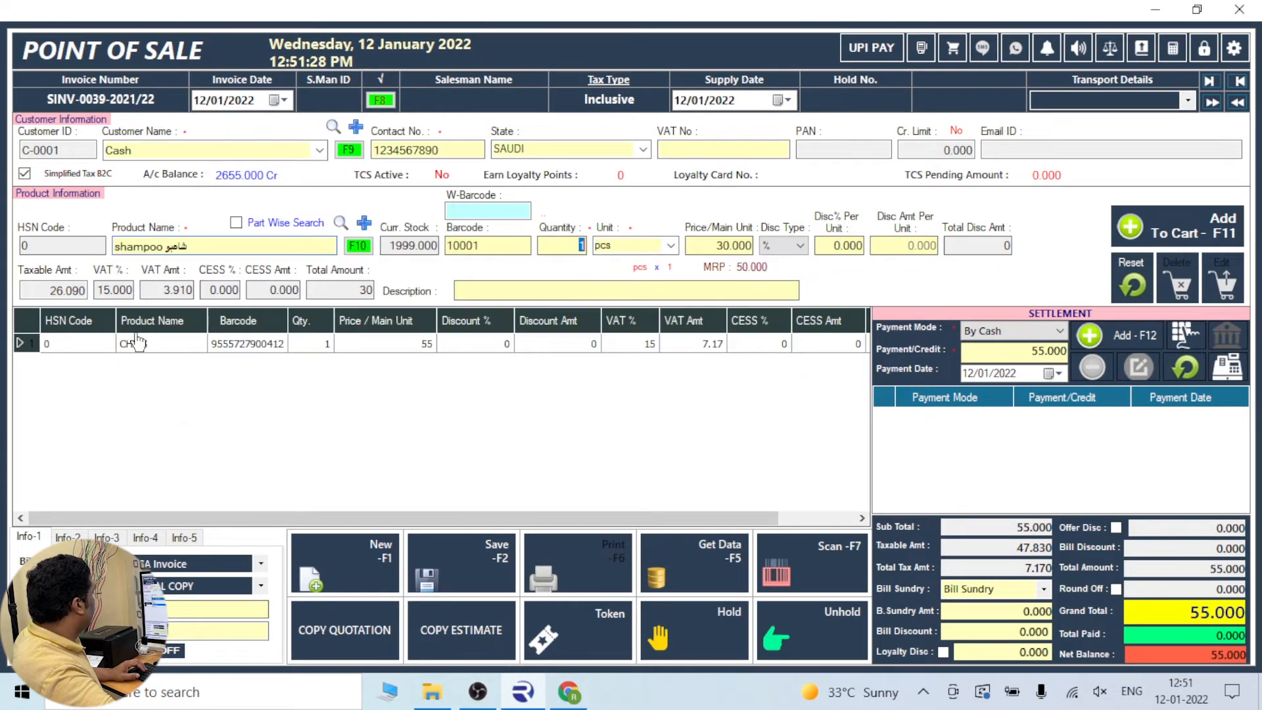
left_click(1192, 246)
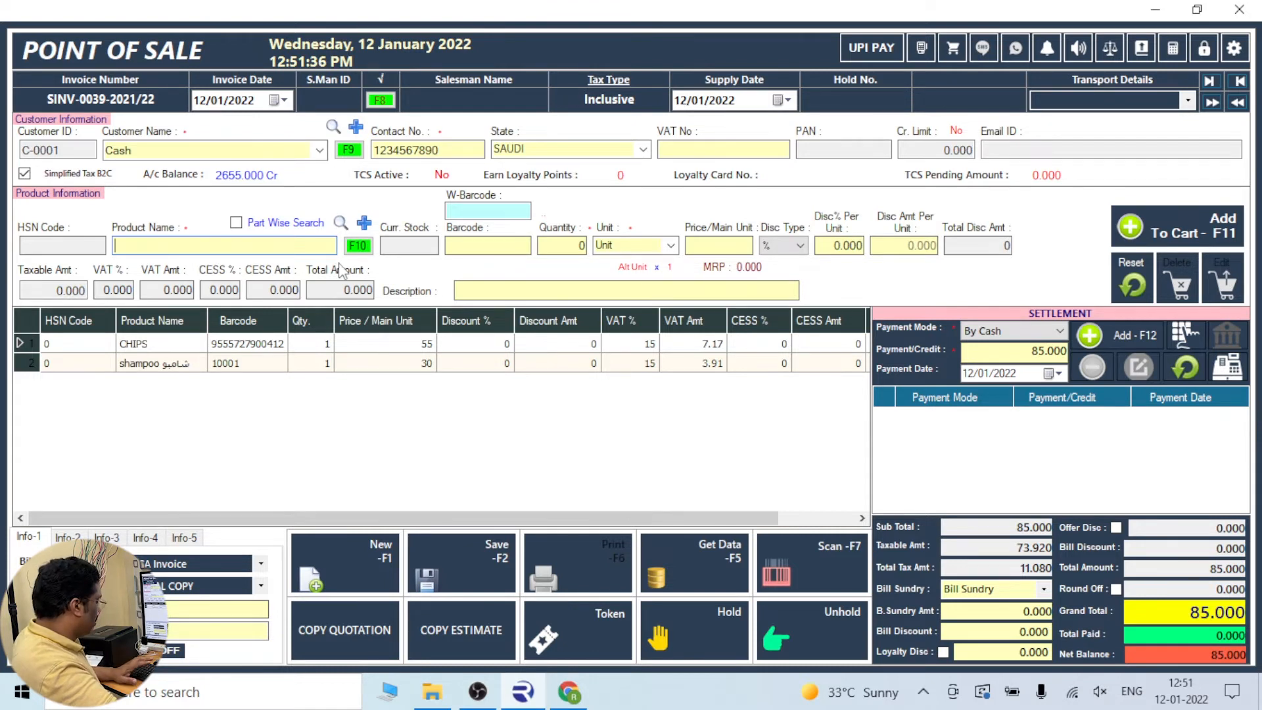
type("M")
key("Return")
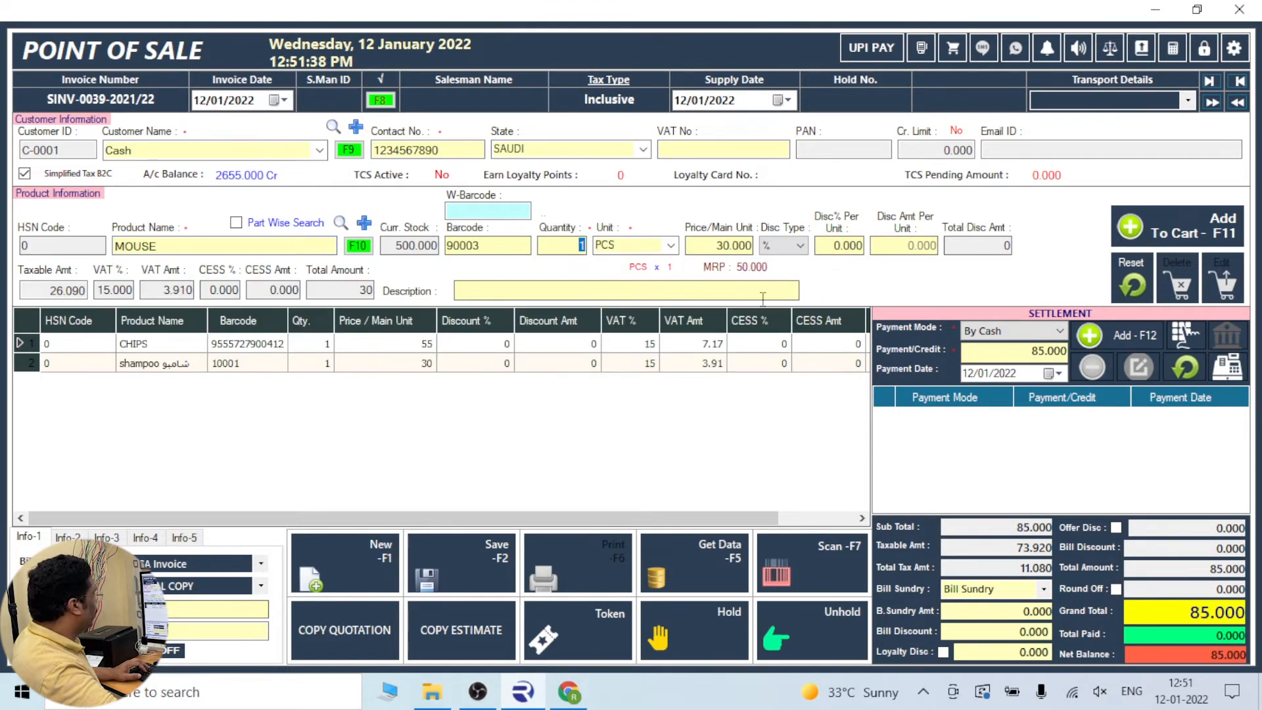
left_click(1184, 231)
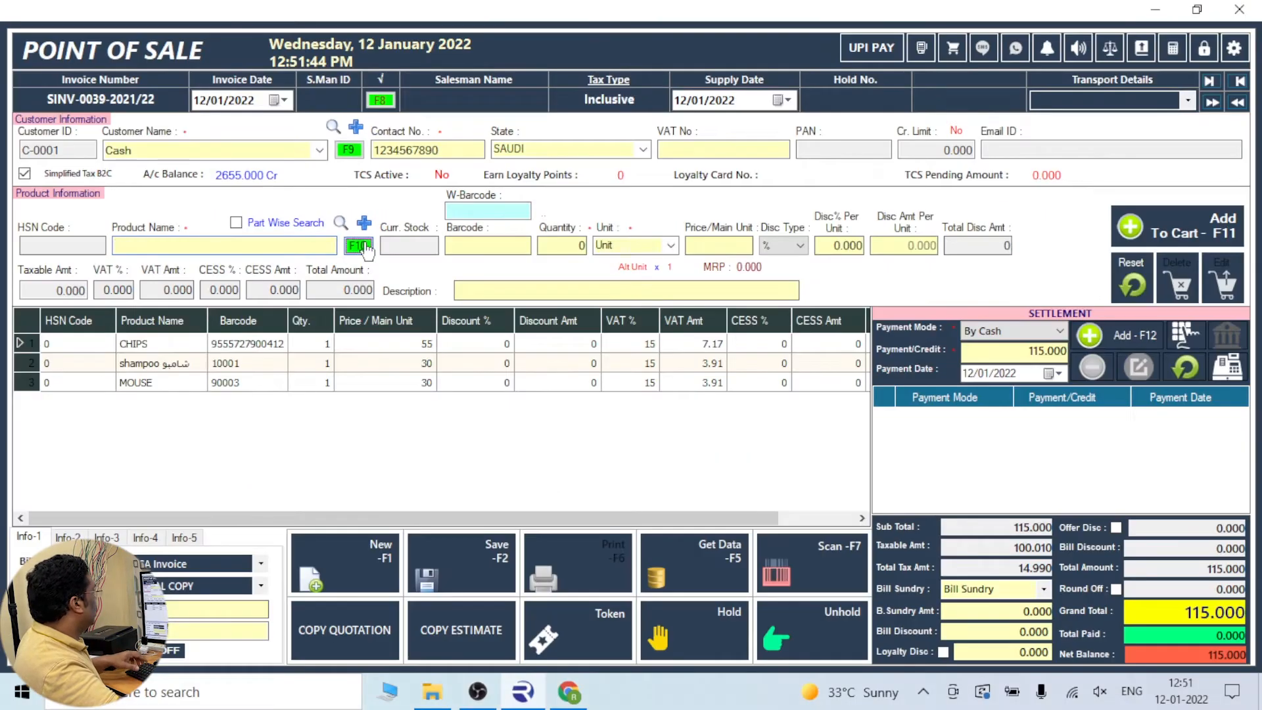
Load all records in Stock In Hand, pick രസം പൊടി, and add one to the cart
left_click(383, 278)
left_click(1140, 139)
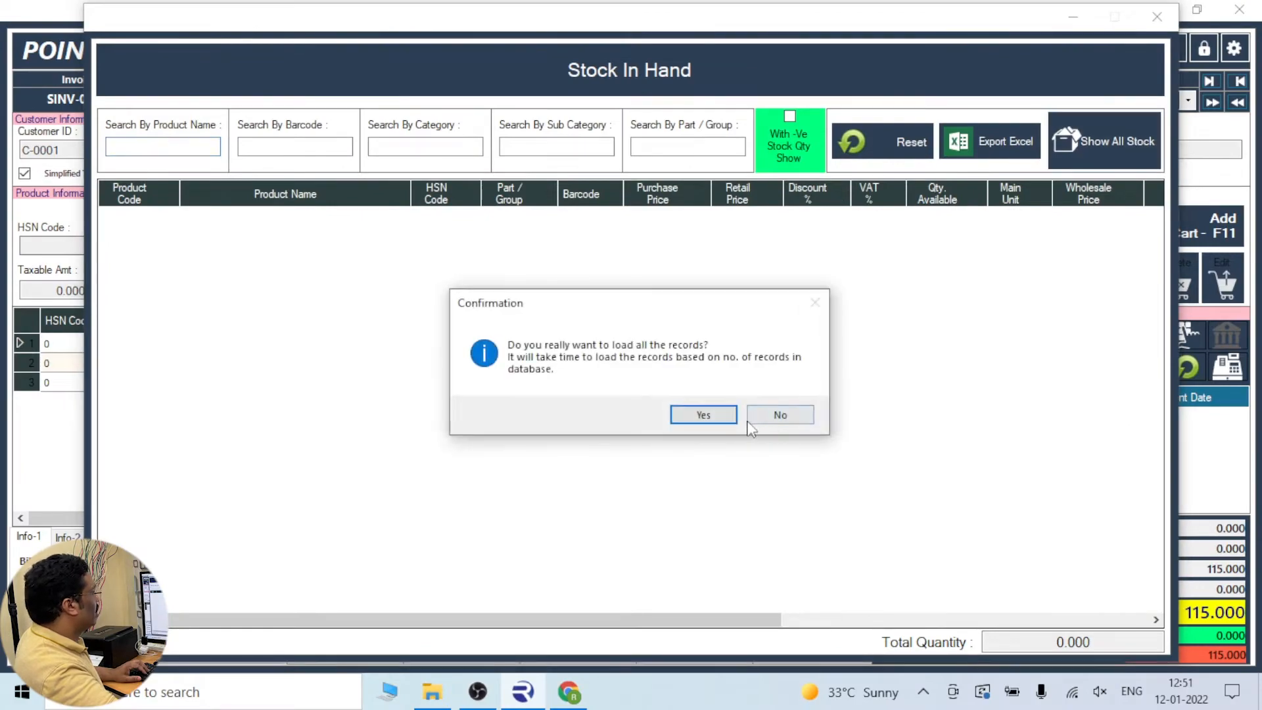
left_click(697, 414)
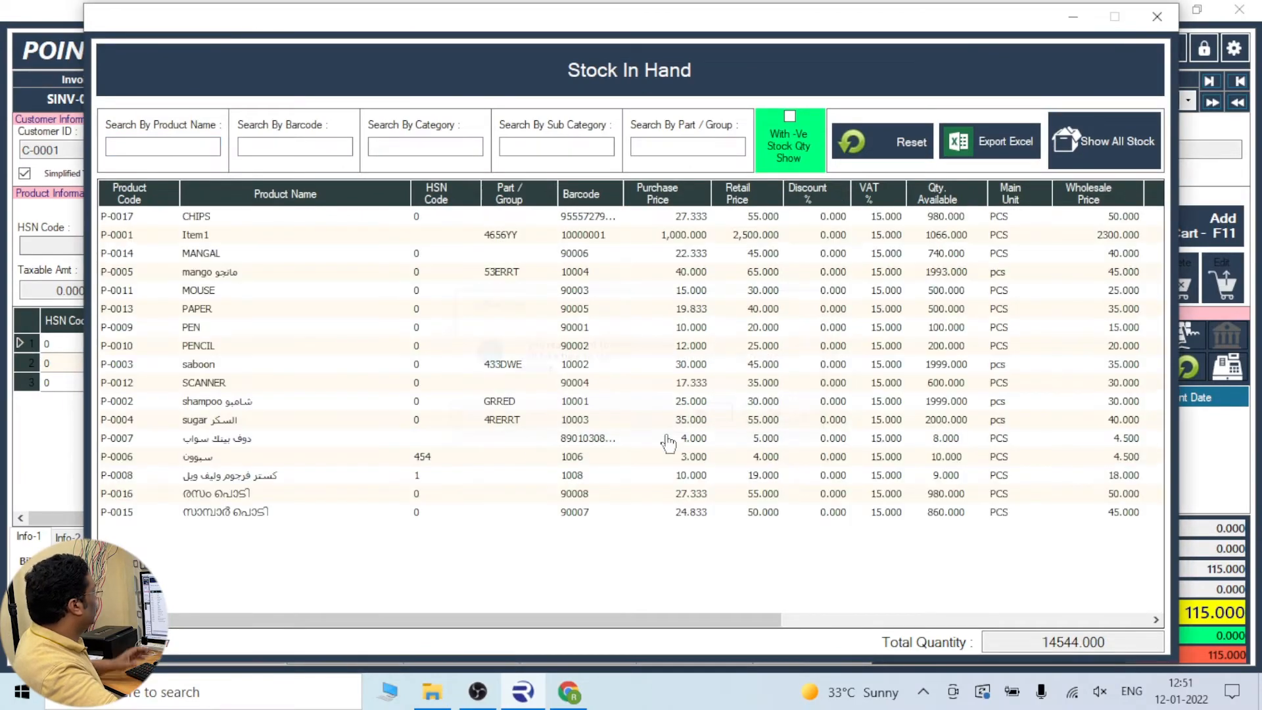
double_click(212, 497)
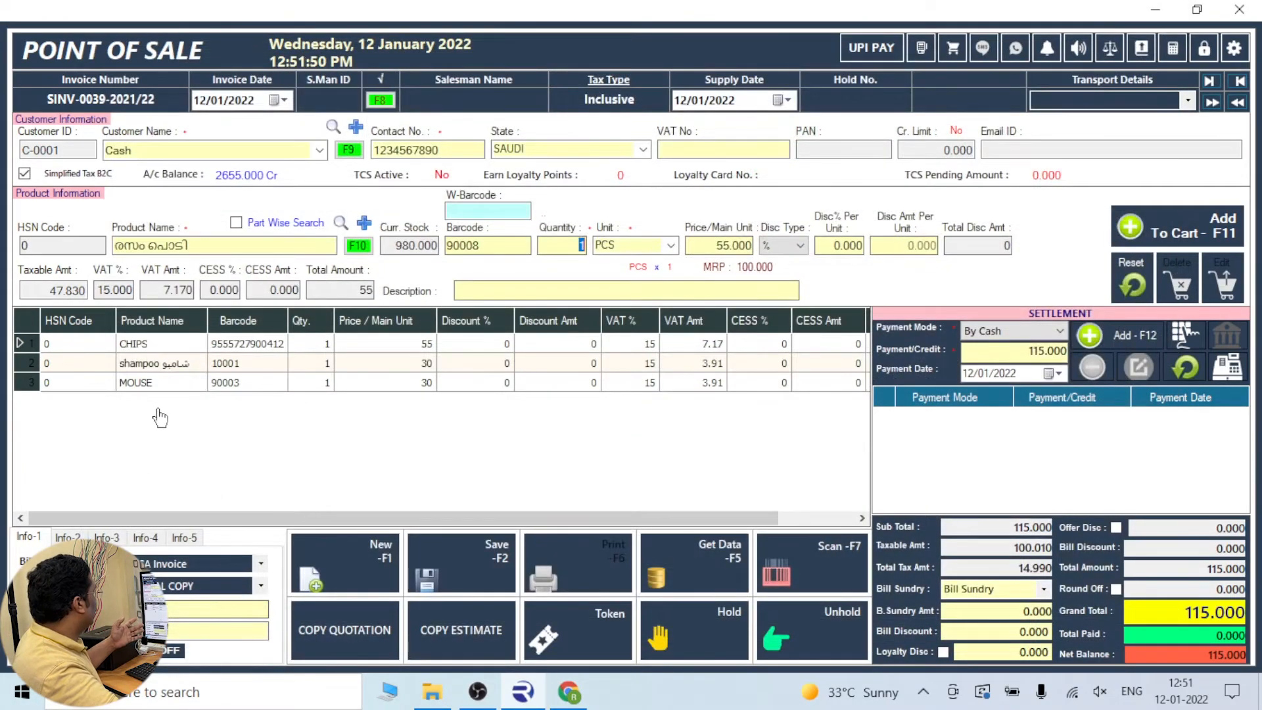
key("F11")
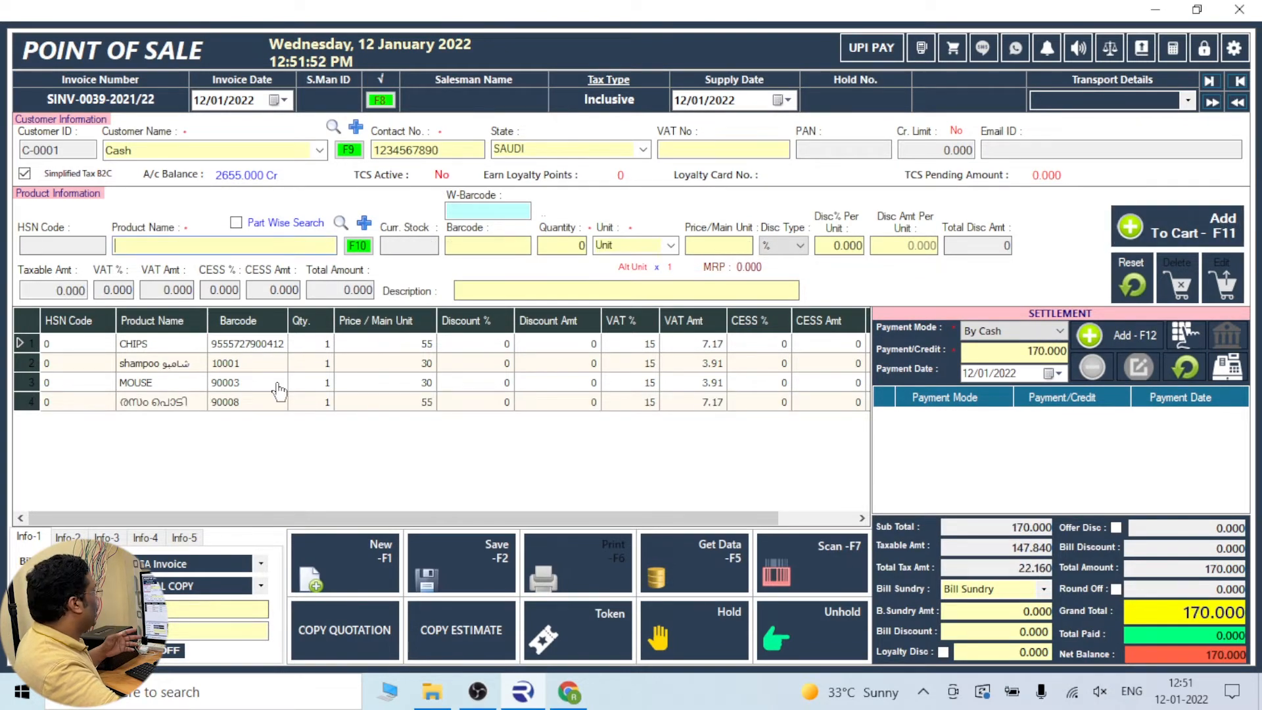
Pick സാമ്പാർ പൊടി from the full Stock In Hand list and add one to the cart
key("F10")
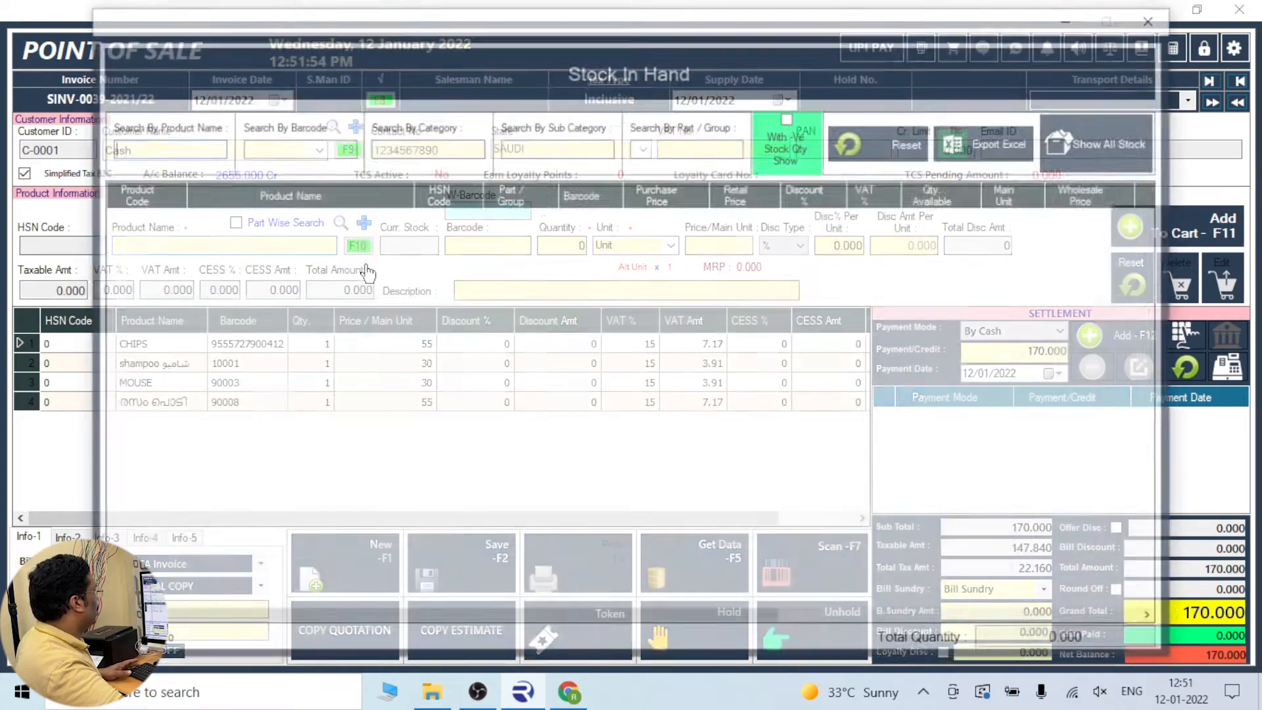
left_click(1078, 154)
left_click(703, 416)
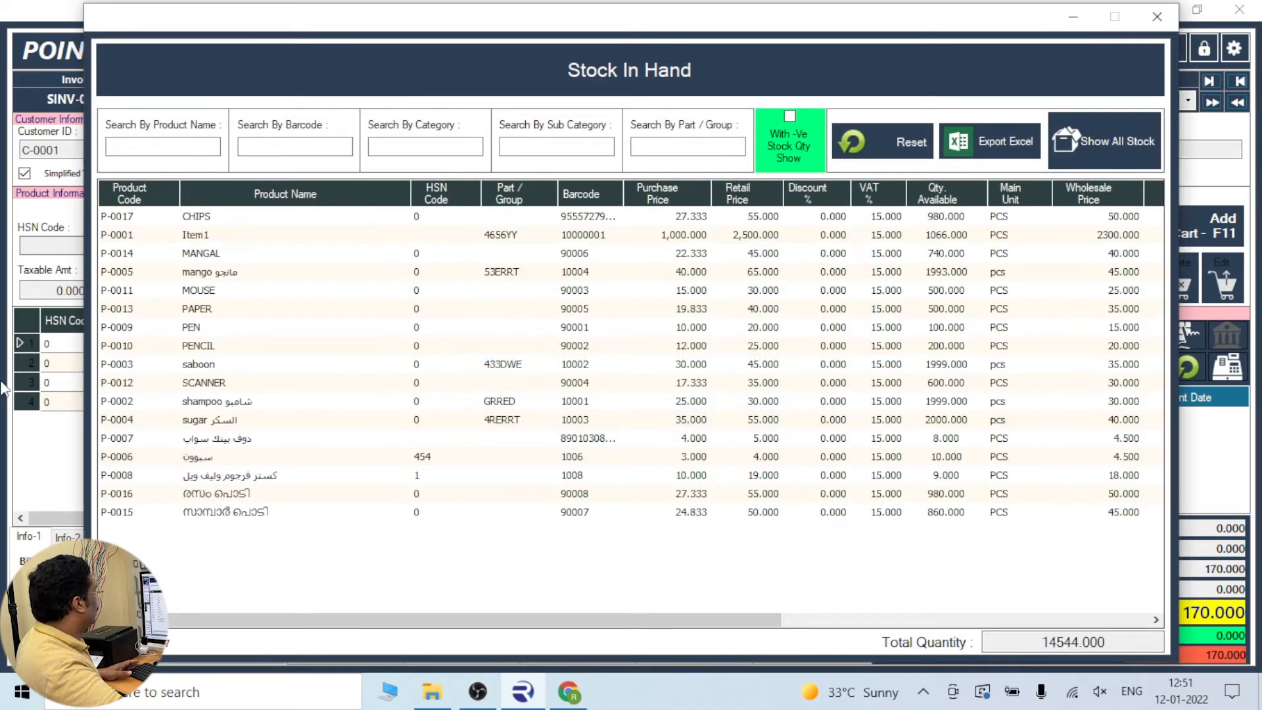
double_click(154, 512)
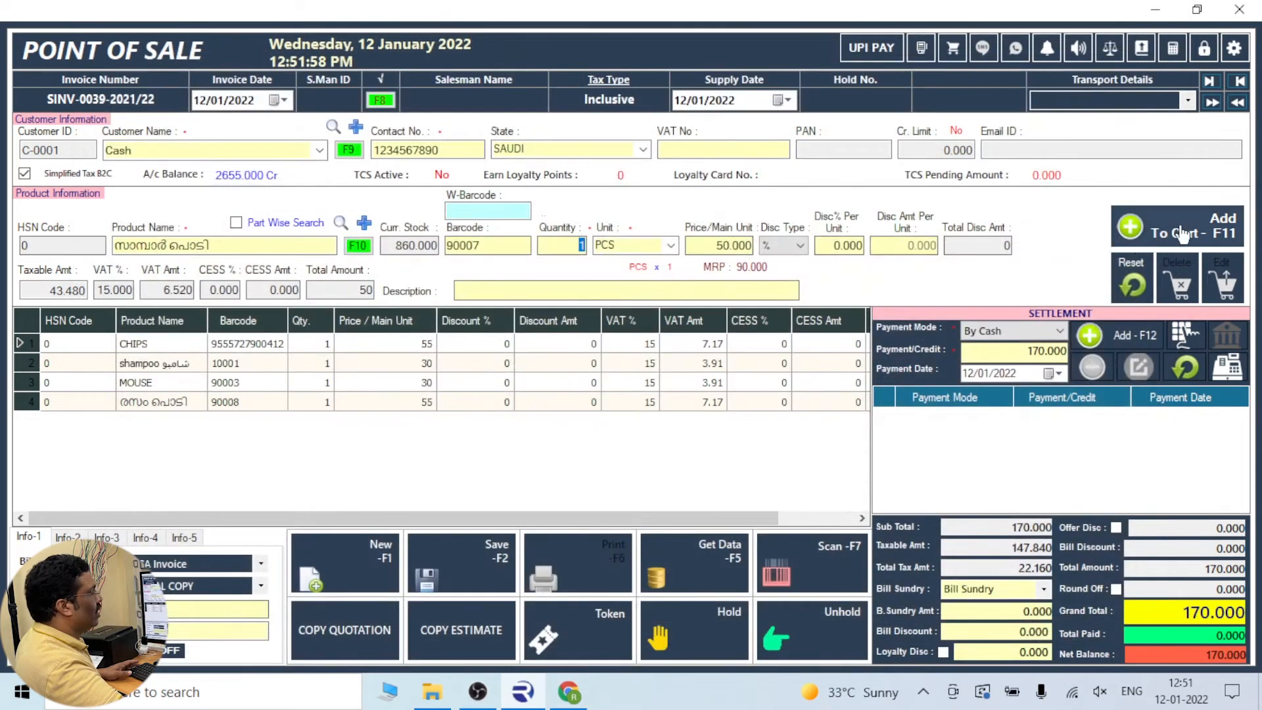
key("F11")
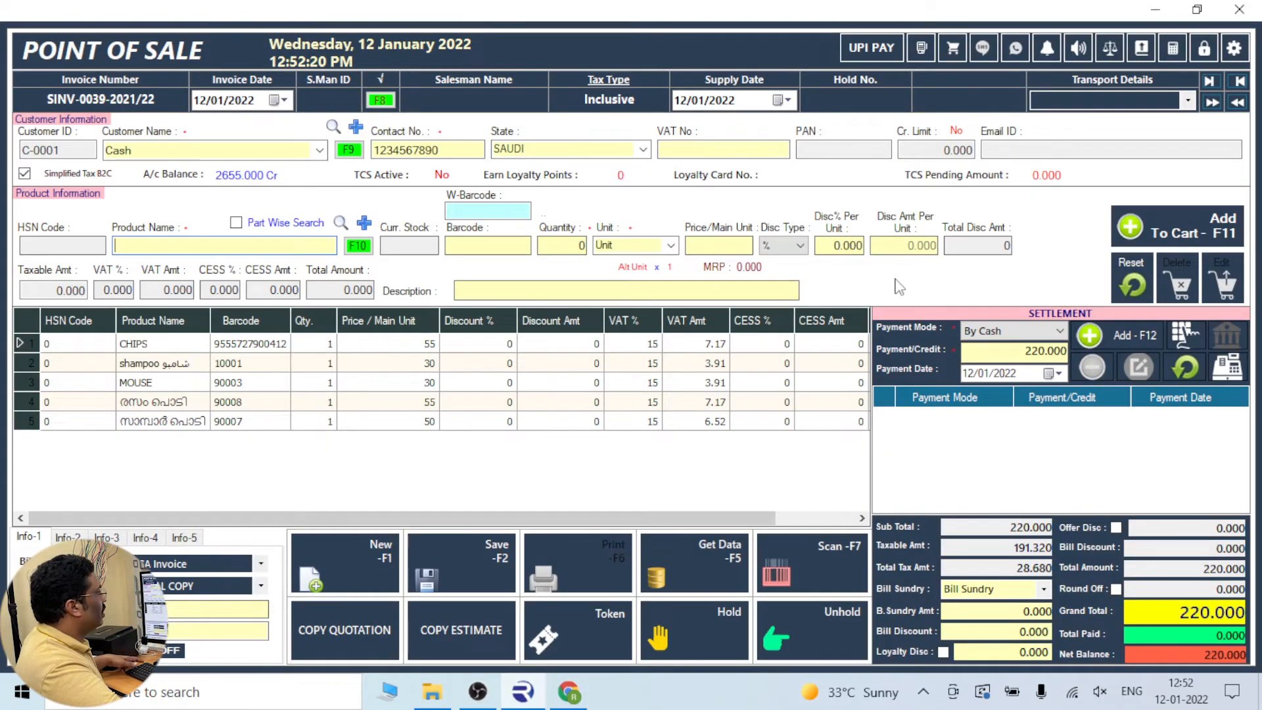
Pick دوف بينك سواب from the full Stock In Hand list and add one to the cart
left_click(355, 247)
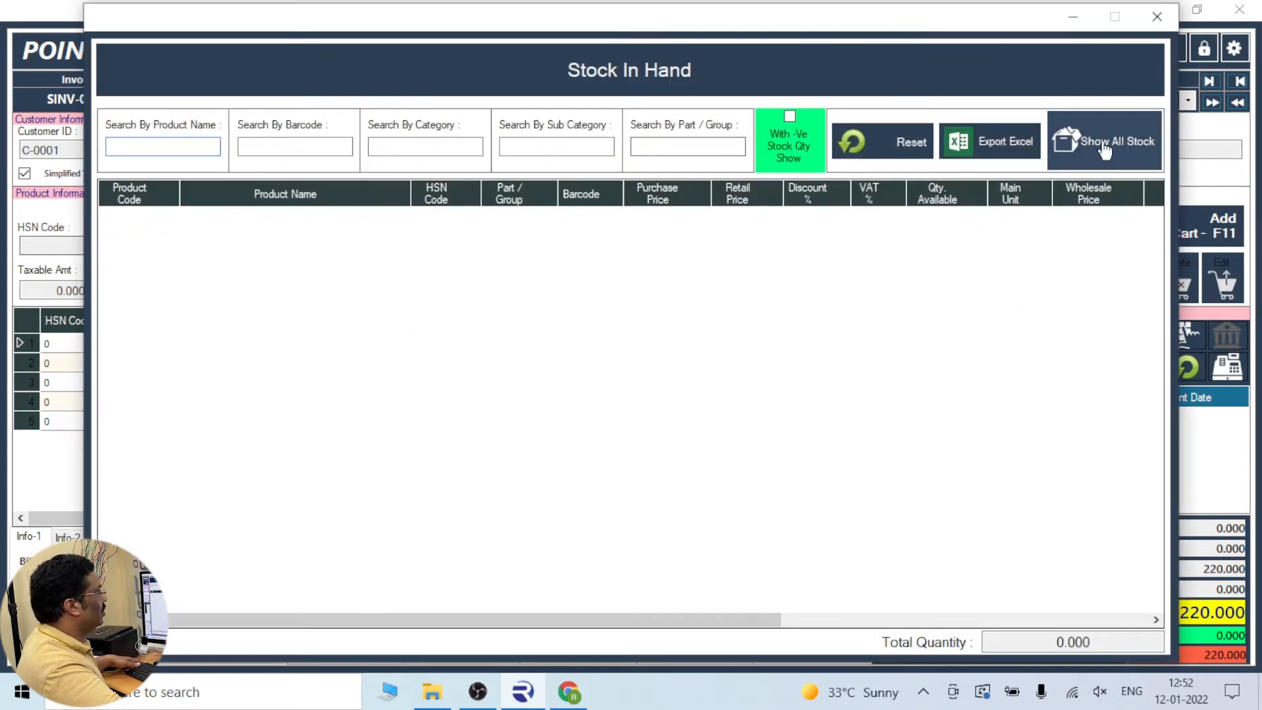
left_click(1098, 141)
left_click(703, 416)
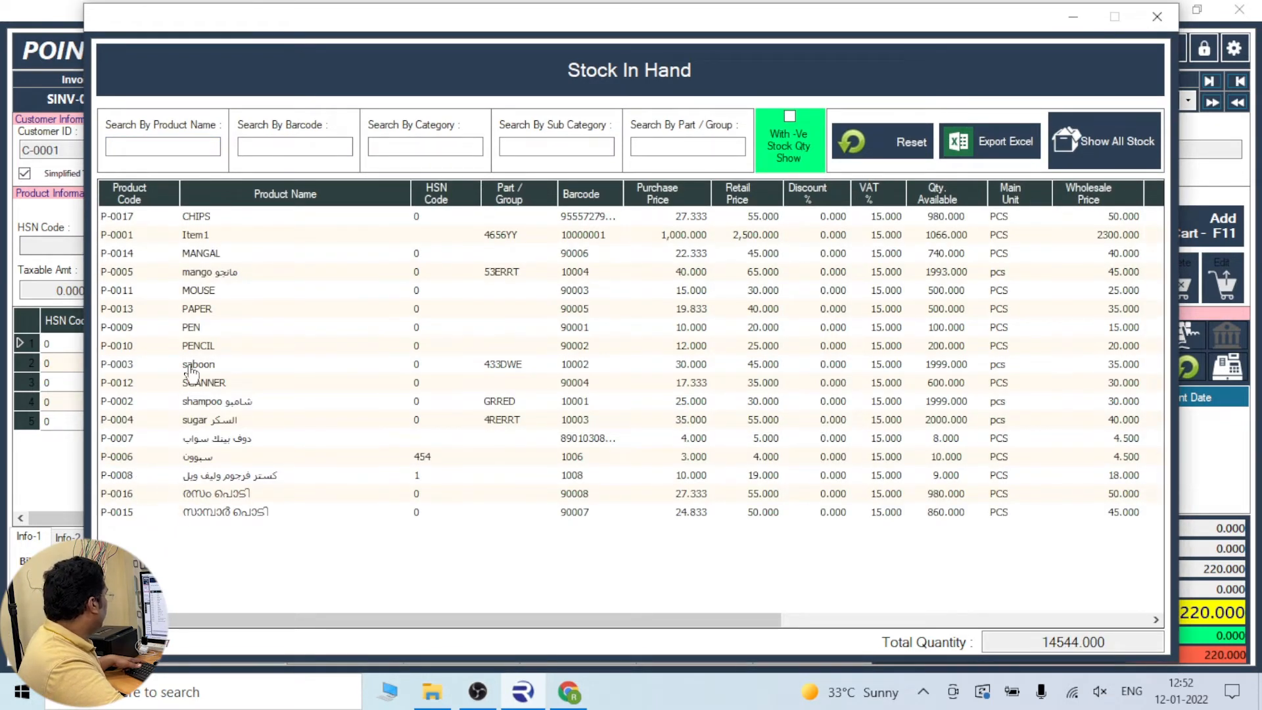
double_click(205, 441)
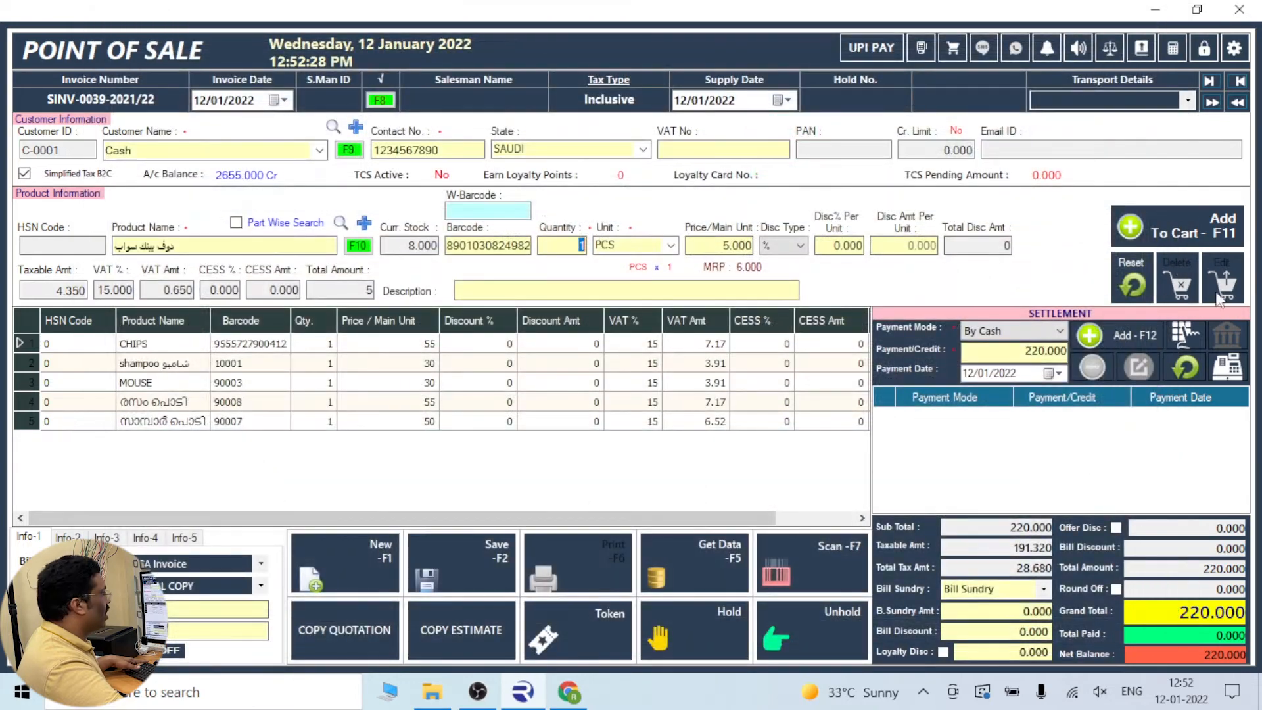
left_click(1201, 233)
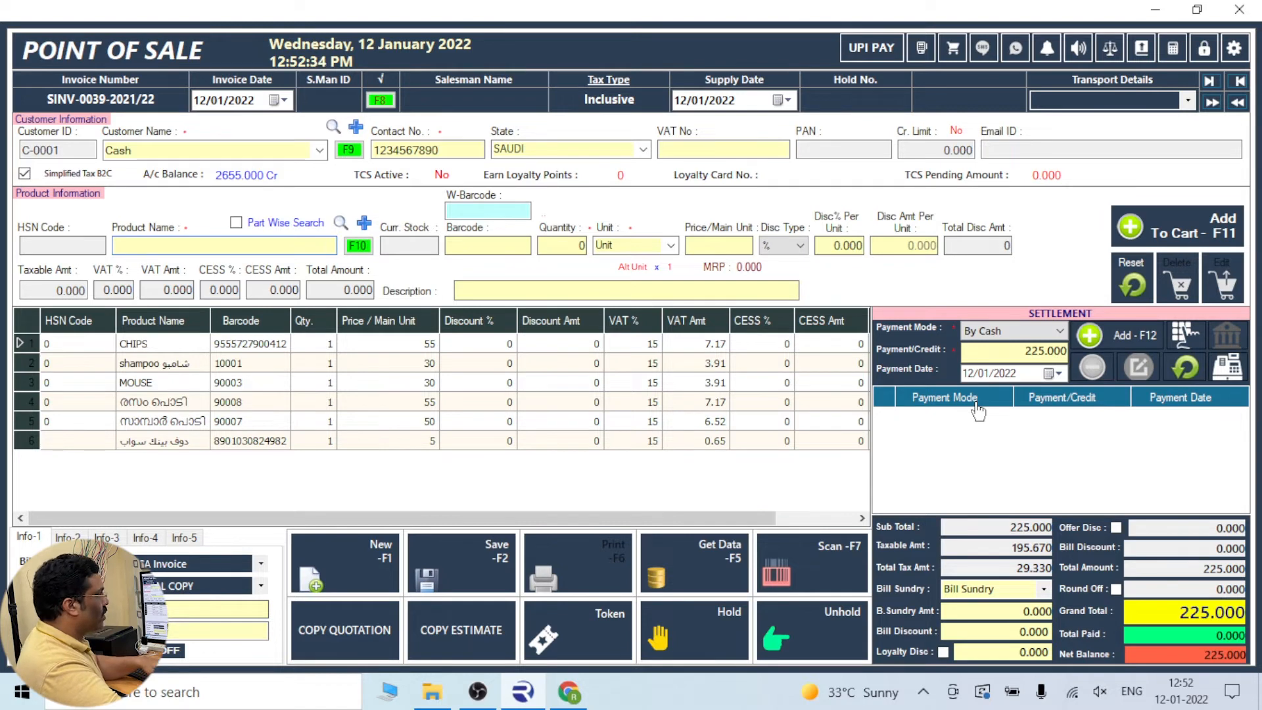
Add a cash payment of 225.000, save the sale, and open the sales invoice print preview
key("F12")
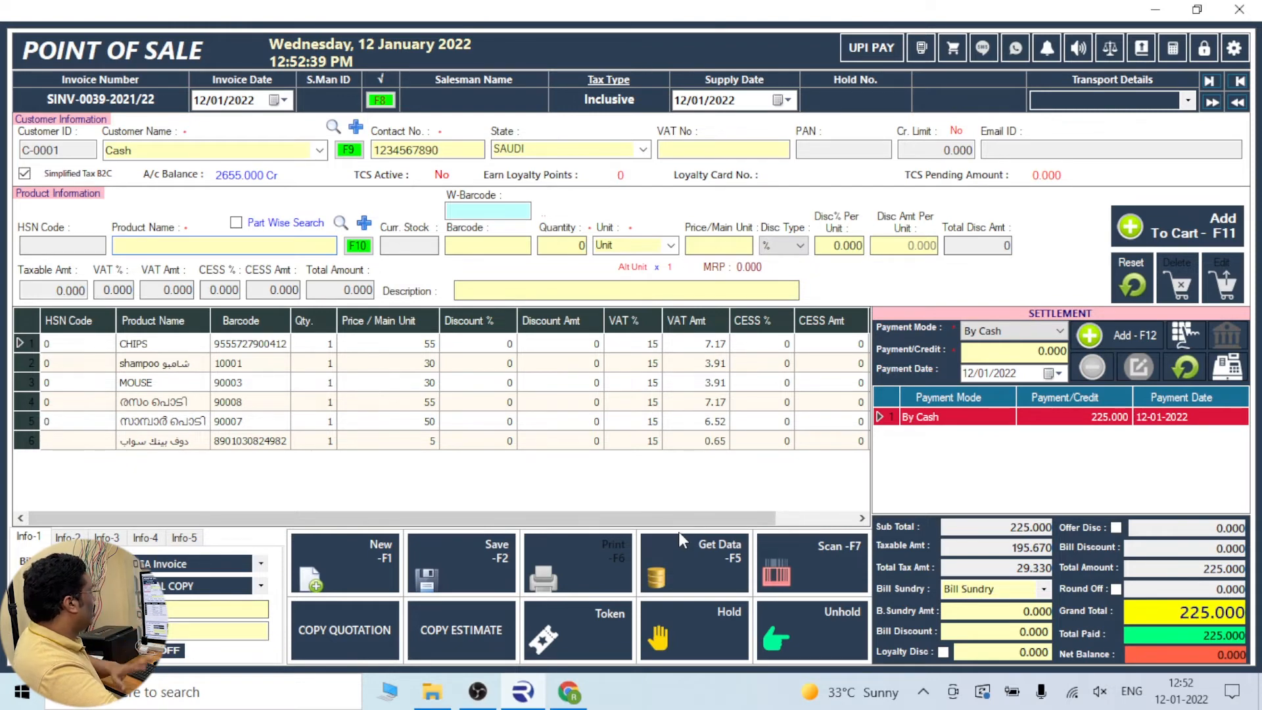
key("F2")
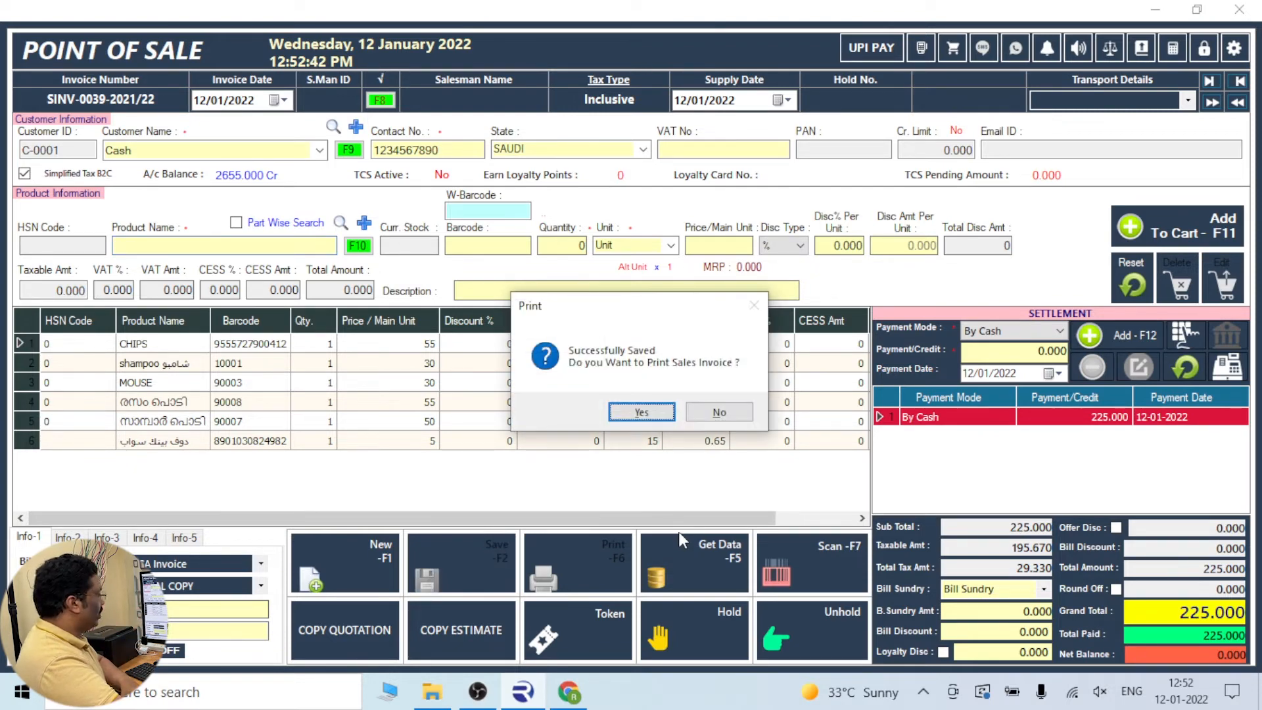
key("Return")
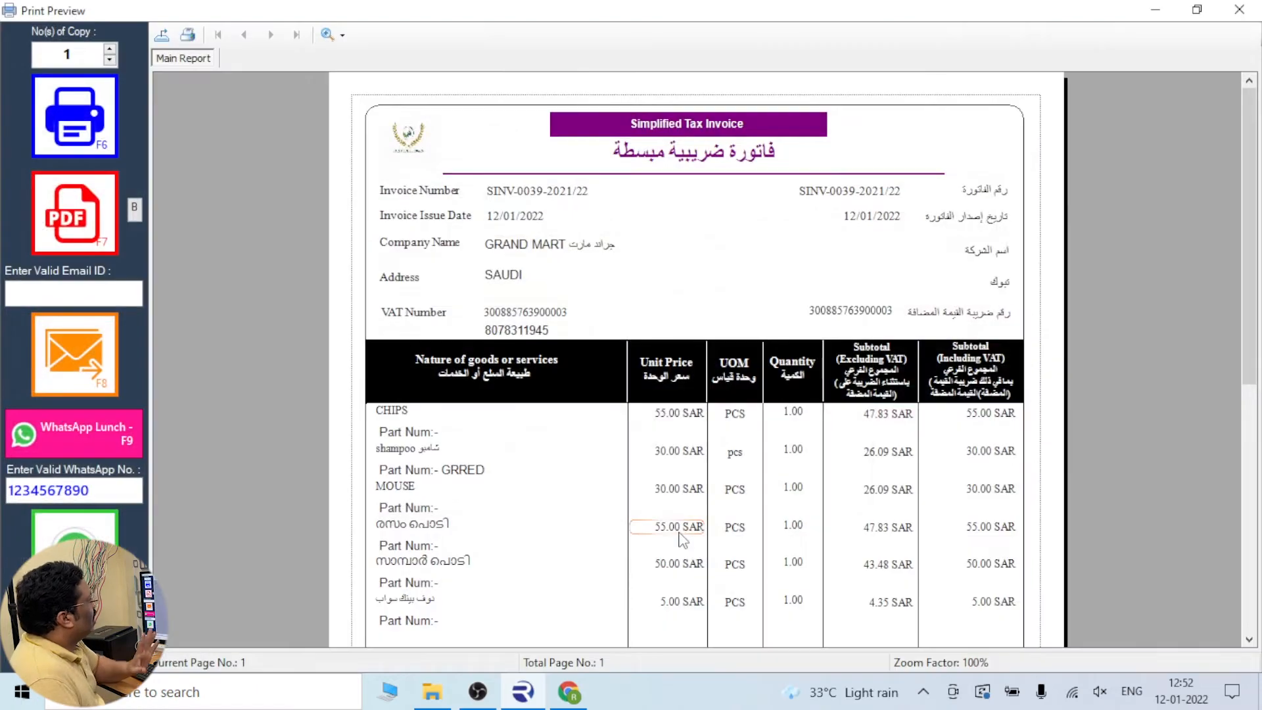
Review the invoice header and item lines, enlarging the preview to 200% to examine the English, Arabic and Malayalam product names
scroll(825, 348, "down", 6)
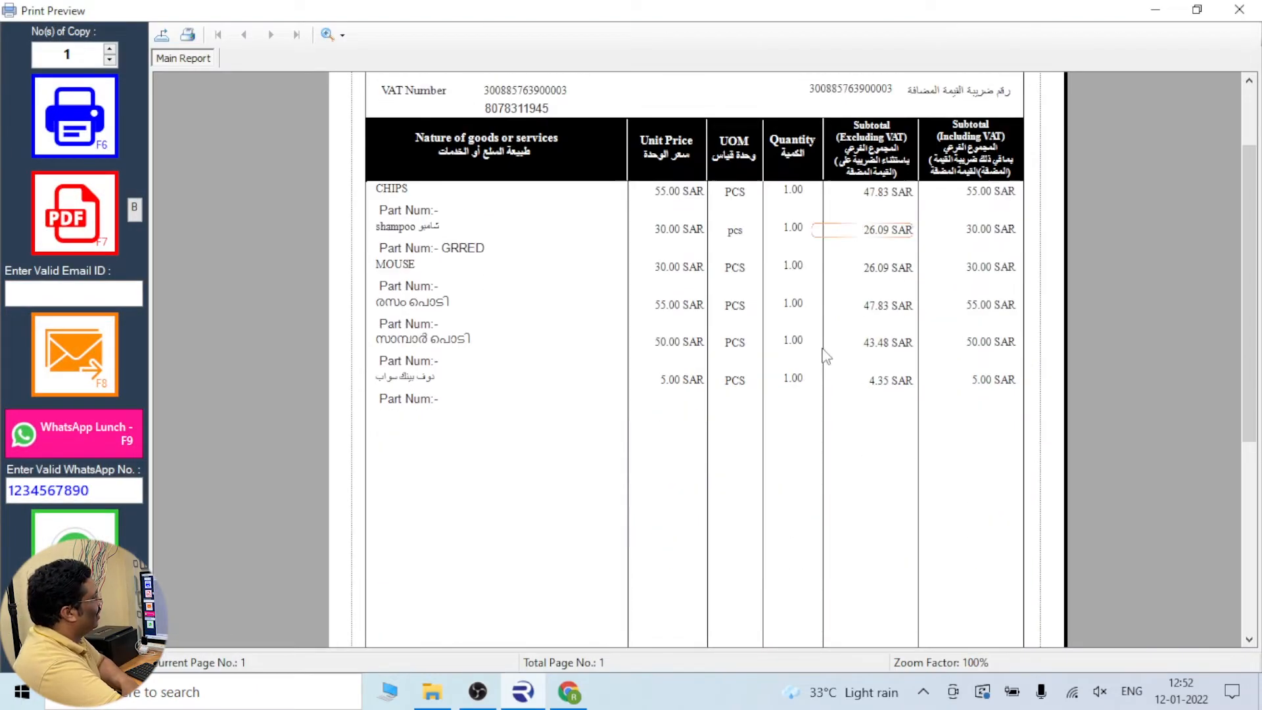
scroll(670, 525, "up", 4)
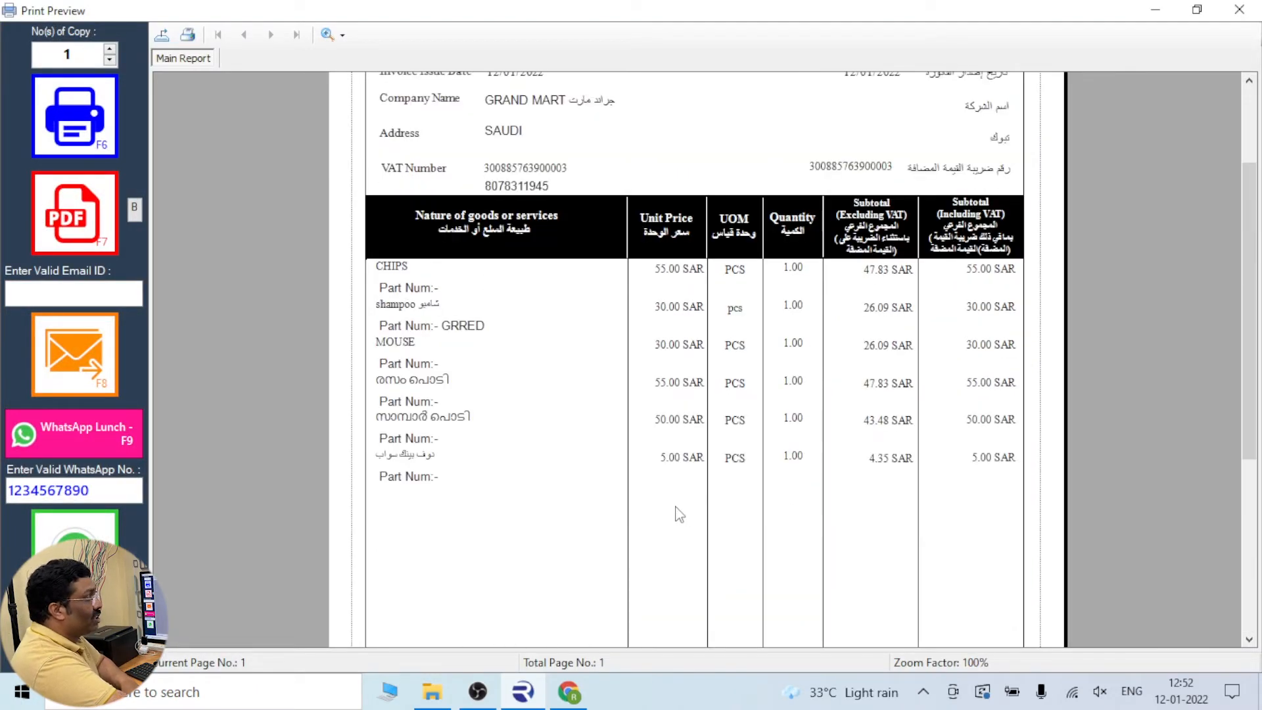
scroll(682, 485, "up", 2)
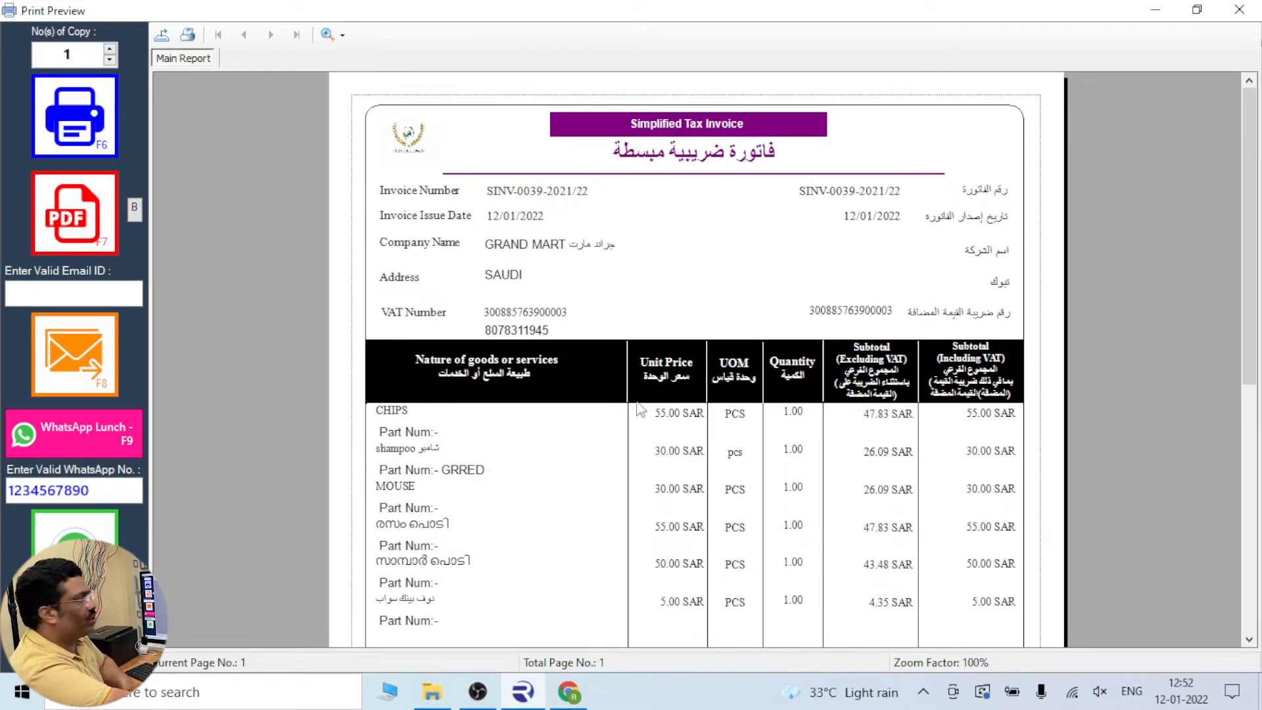
scroll(659, 388, "down", 3)
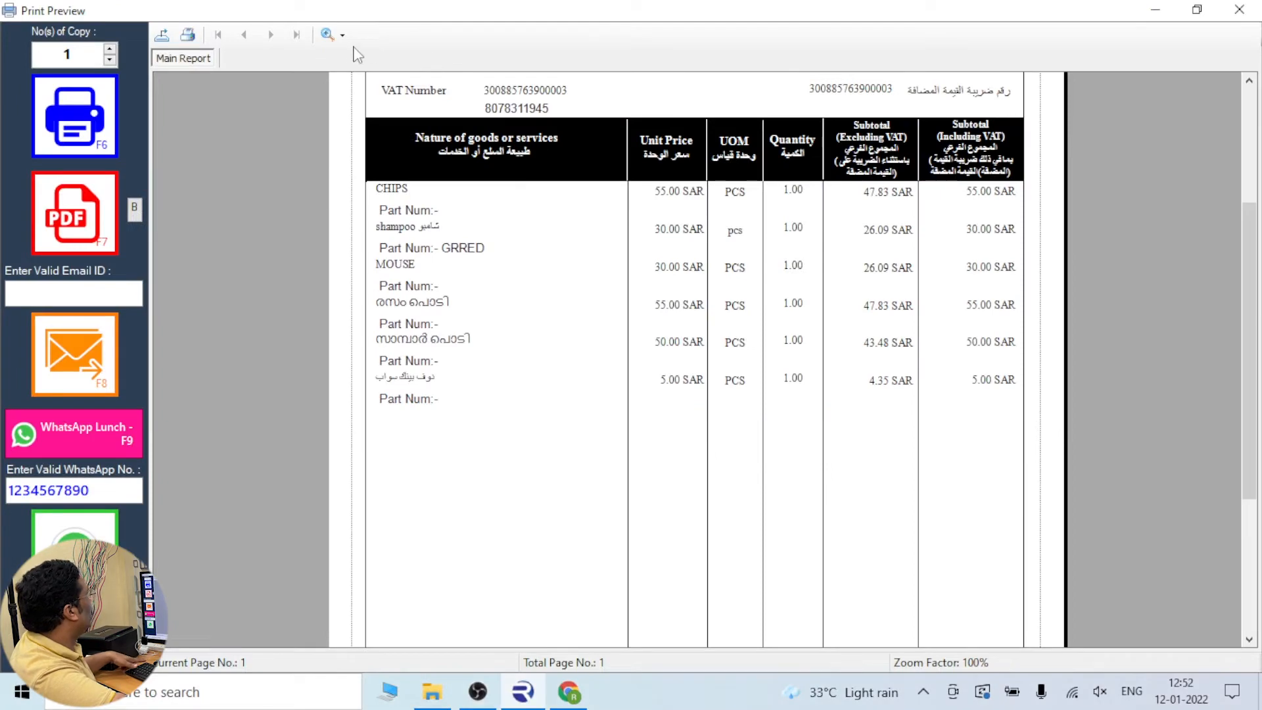
left_click(332, 34)
left_click(362, 139)
scroll(427, 315, "down", 5)
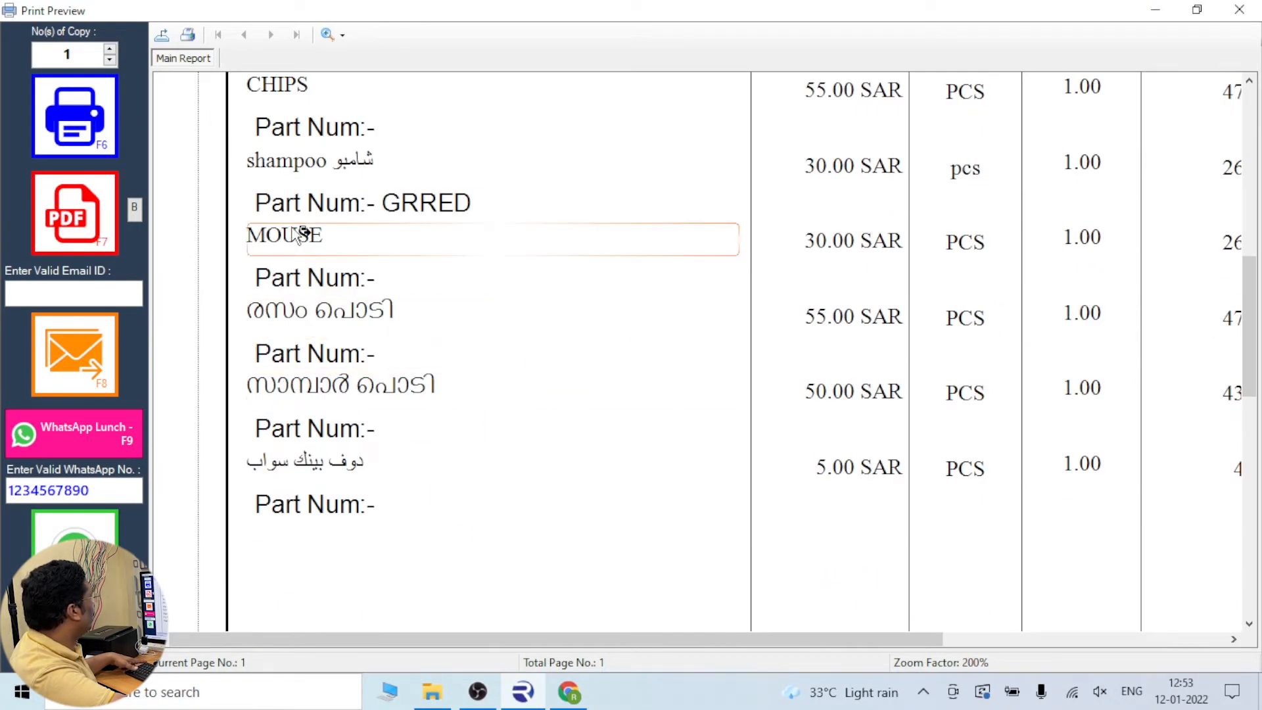
scroll(396, 358, "up", 5)
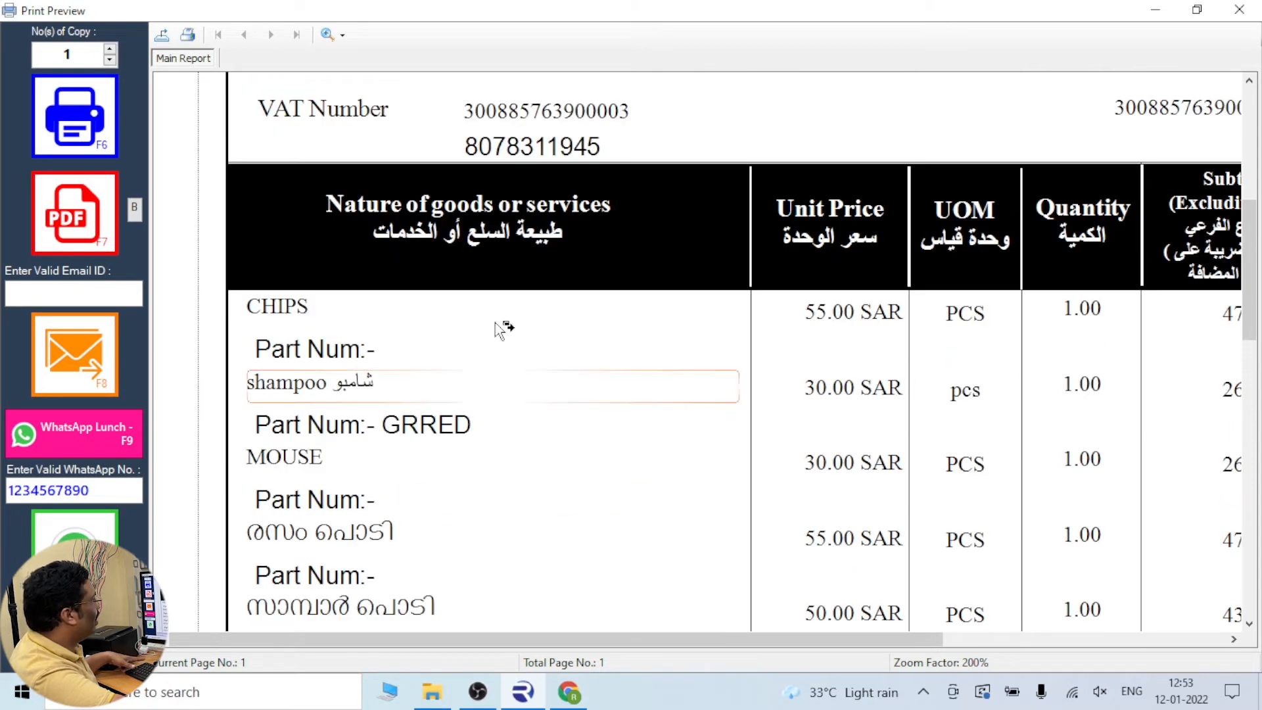
Return the invoice preview to 100% zoom and review the totals and QR code
left_click(332, 34)
left_click(362, 179)
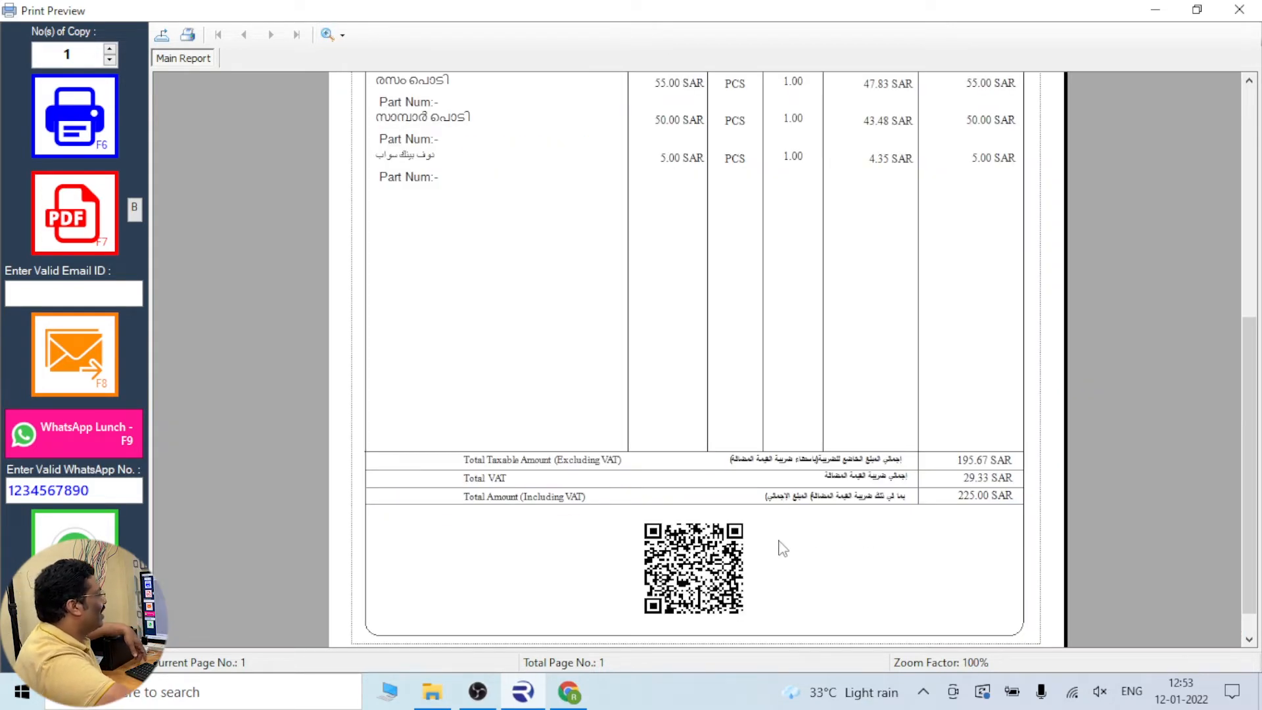
scroll(780, 542, "down", 1)
scroll(779, 530, "up", 8)
scroll(770, 513, "down", 8)
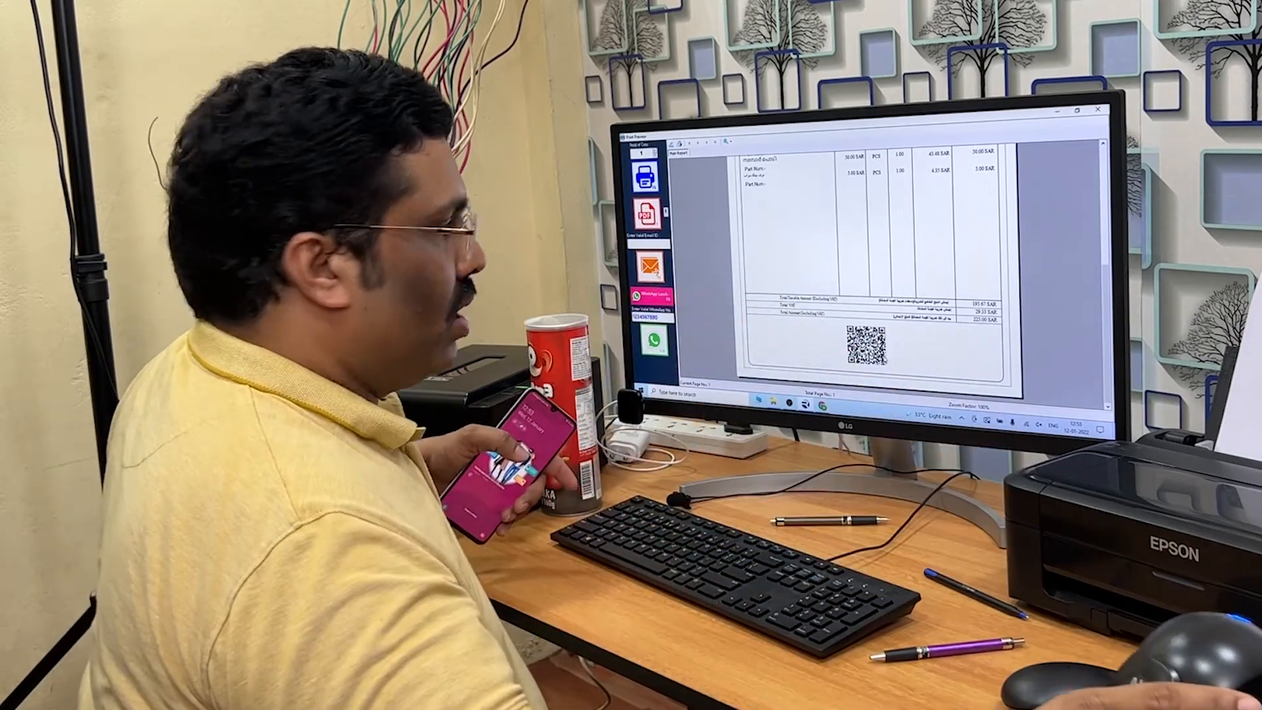
Bring up the print options for the sales invoice, select a listed printer, and close the Point of Sale window
left_click(681, 144)
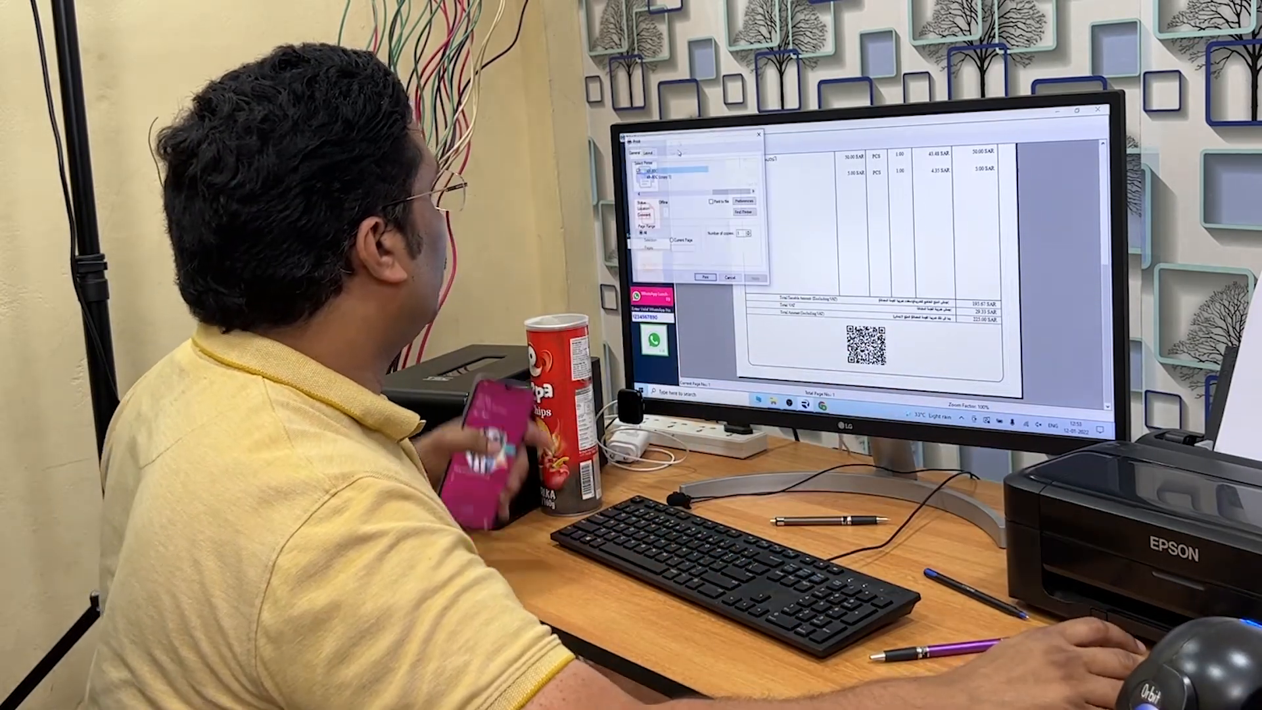
left_click(639, 195)
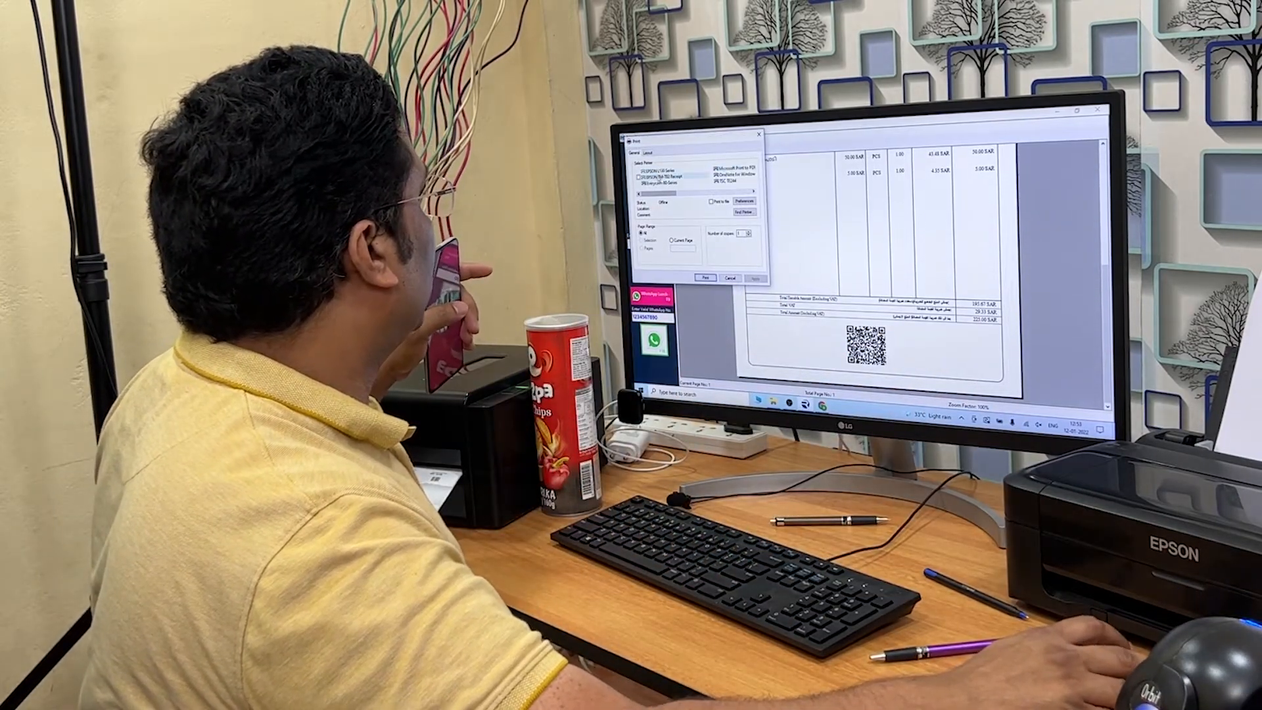
left_click(725, 278)
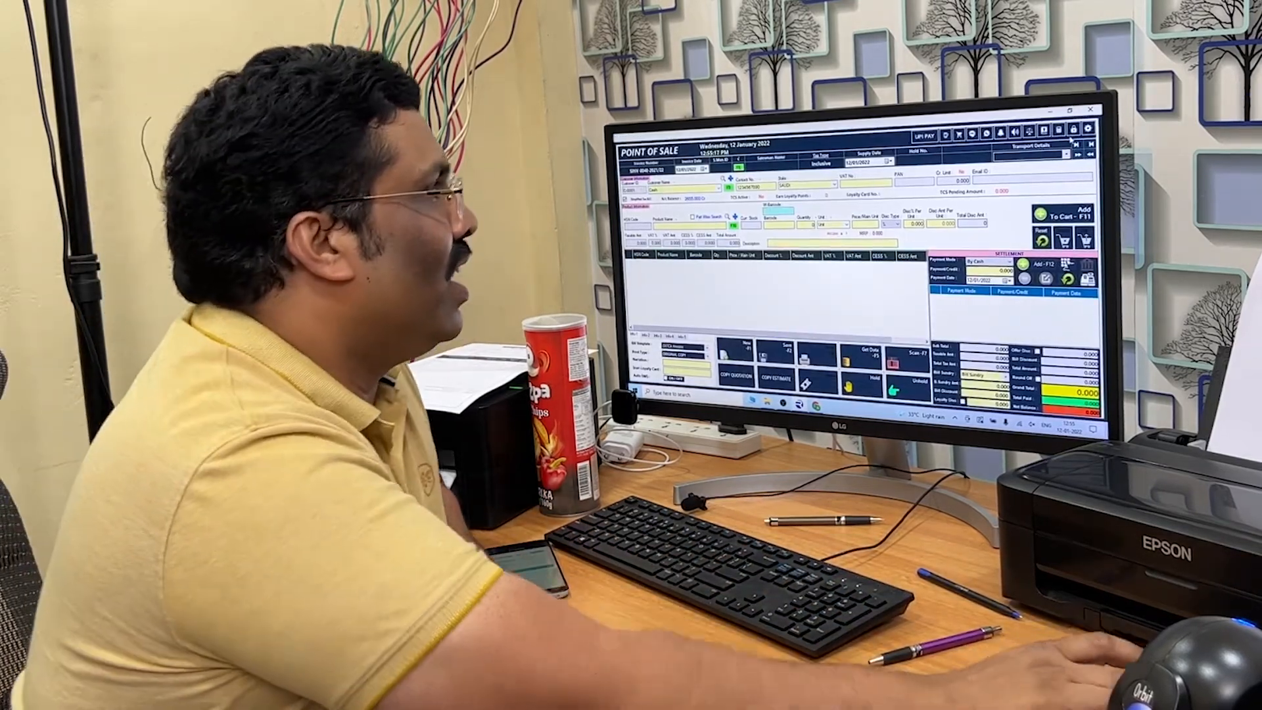
left_click(1092, 110)
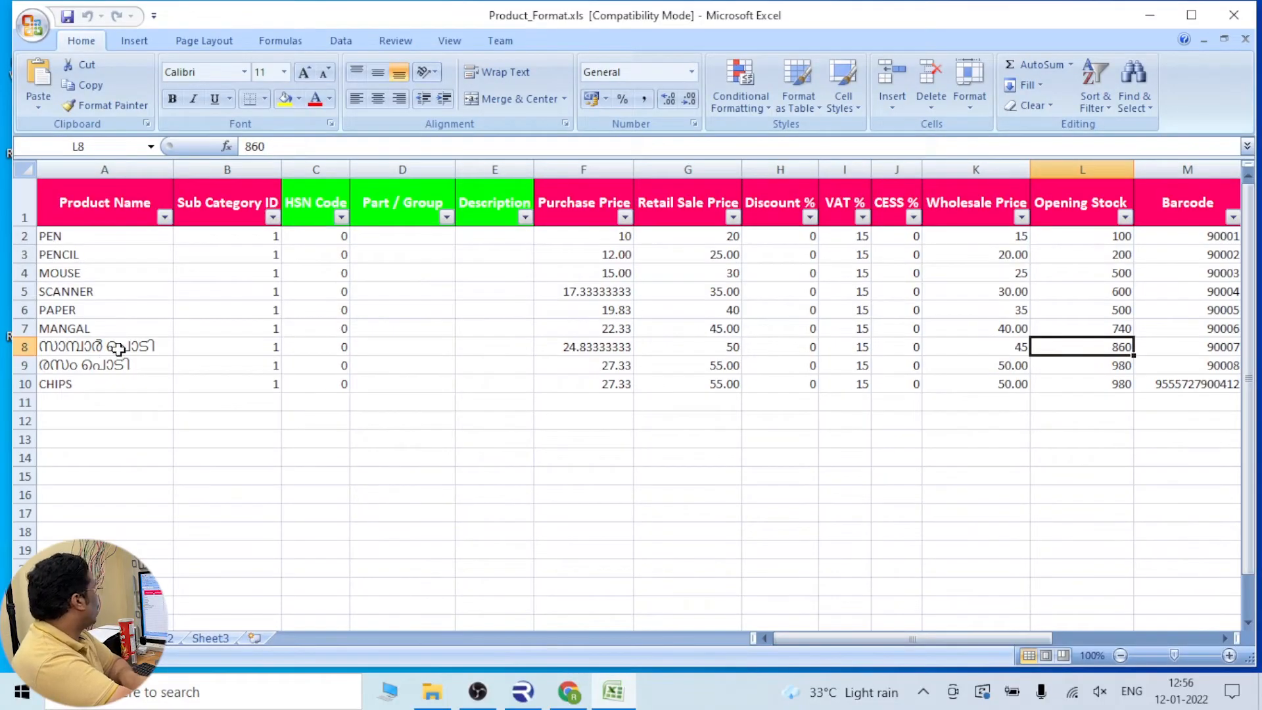
Check the opening stock of സാമ്പാർ പൊടി in the Product_Format.xls sheet in Excel
left_click(120, 348)
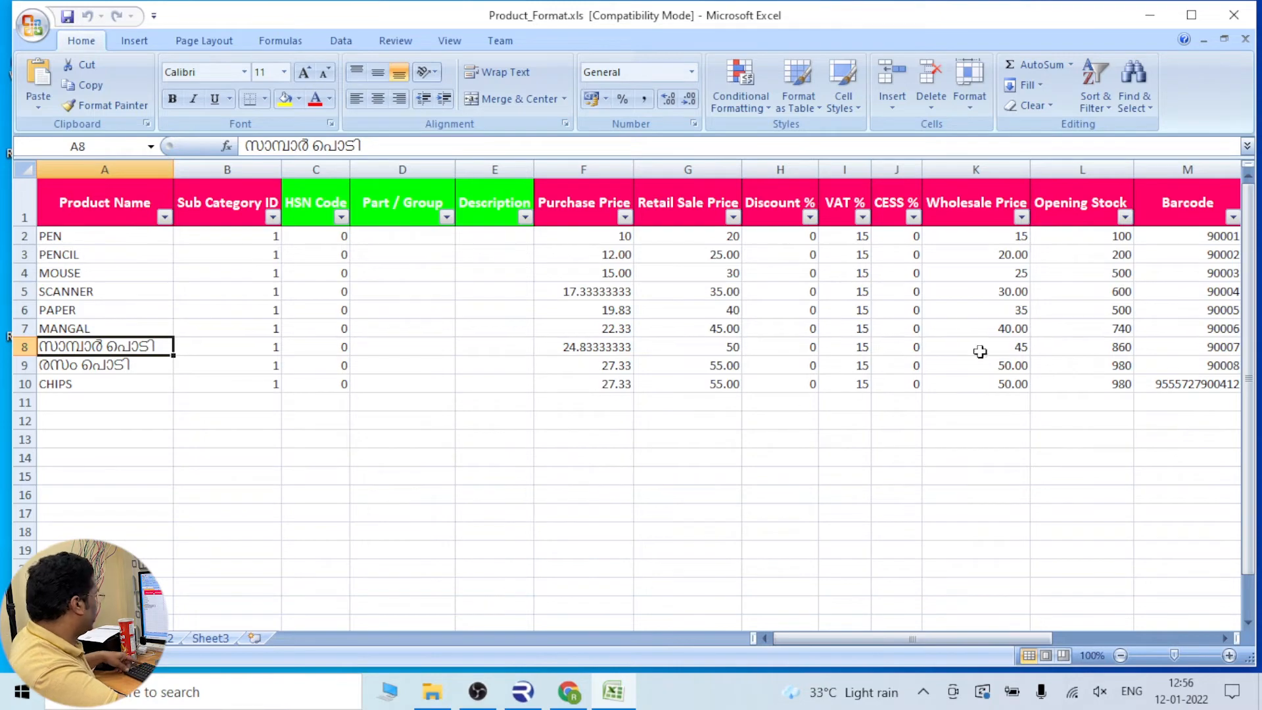
key("ctrl+1")
left_click(1094, 343)
left_click_drag(1089, 323, 1169, 362)
key("Escape")
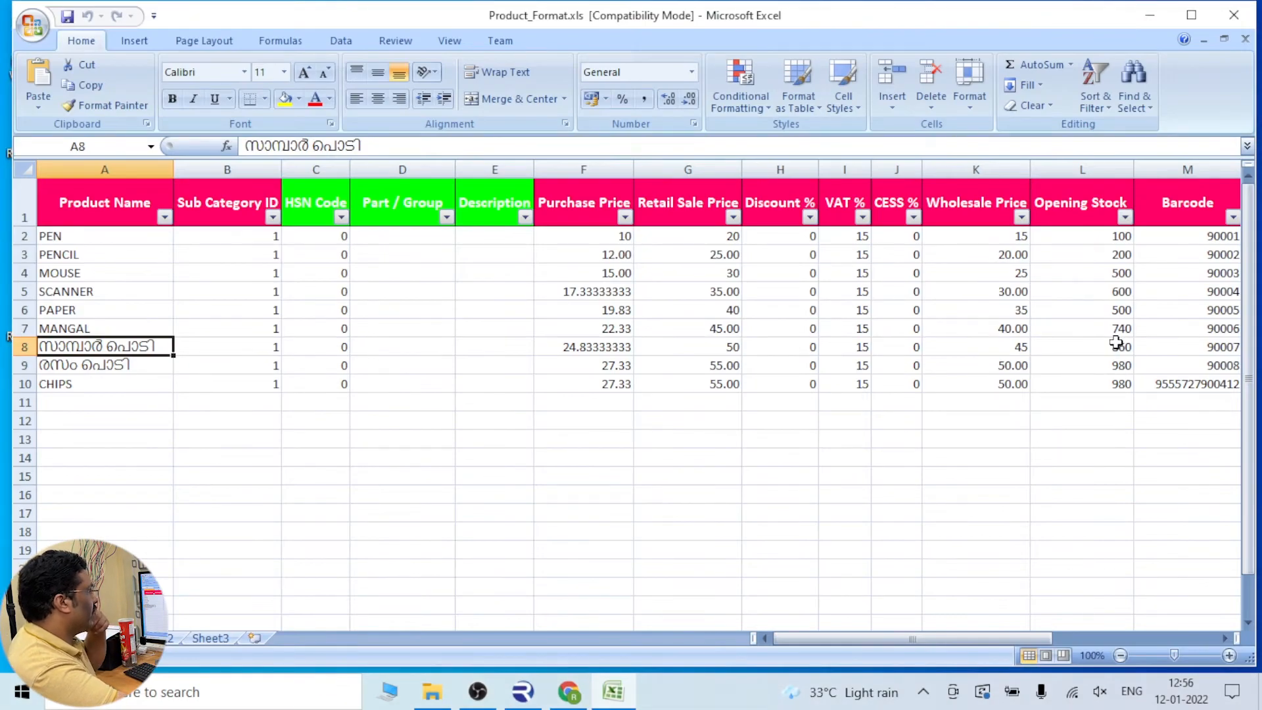
left_click(1111, 348)
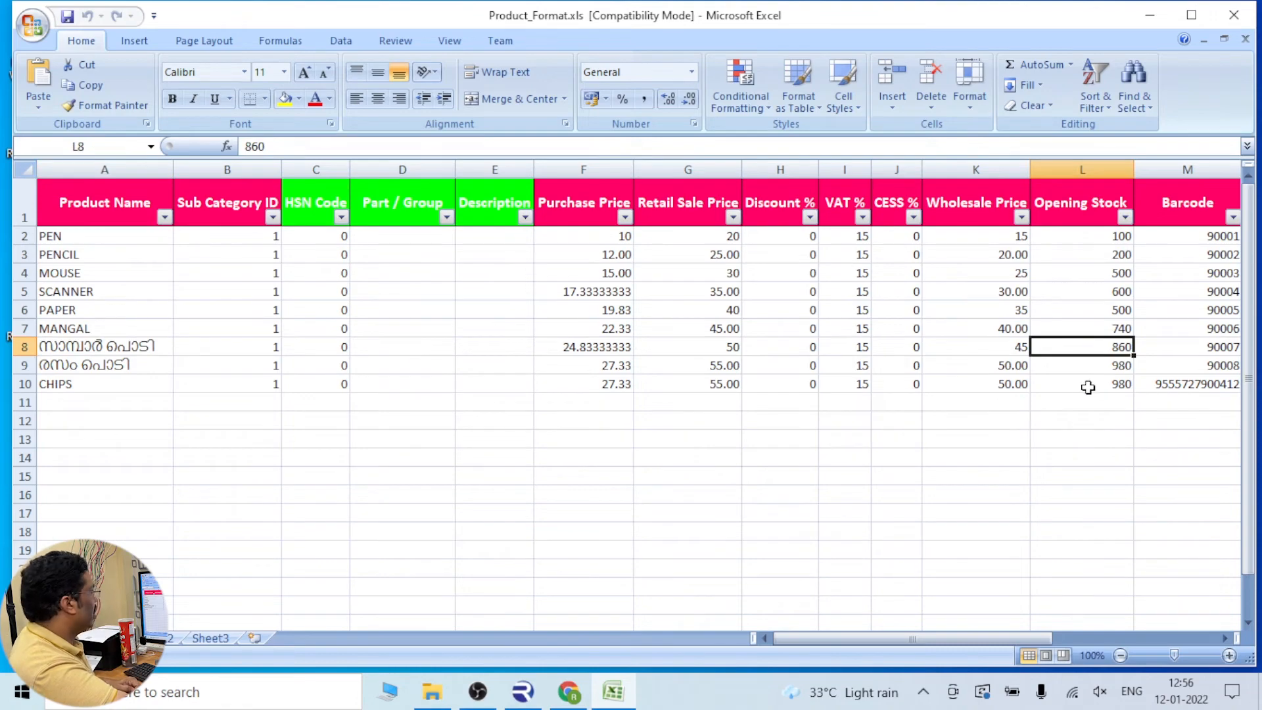
left_click(72, 353)
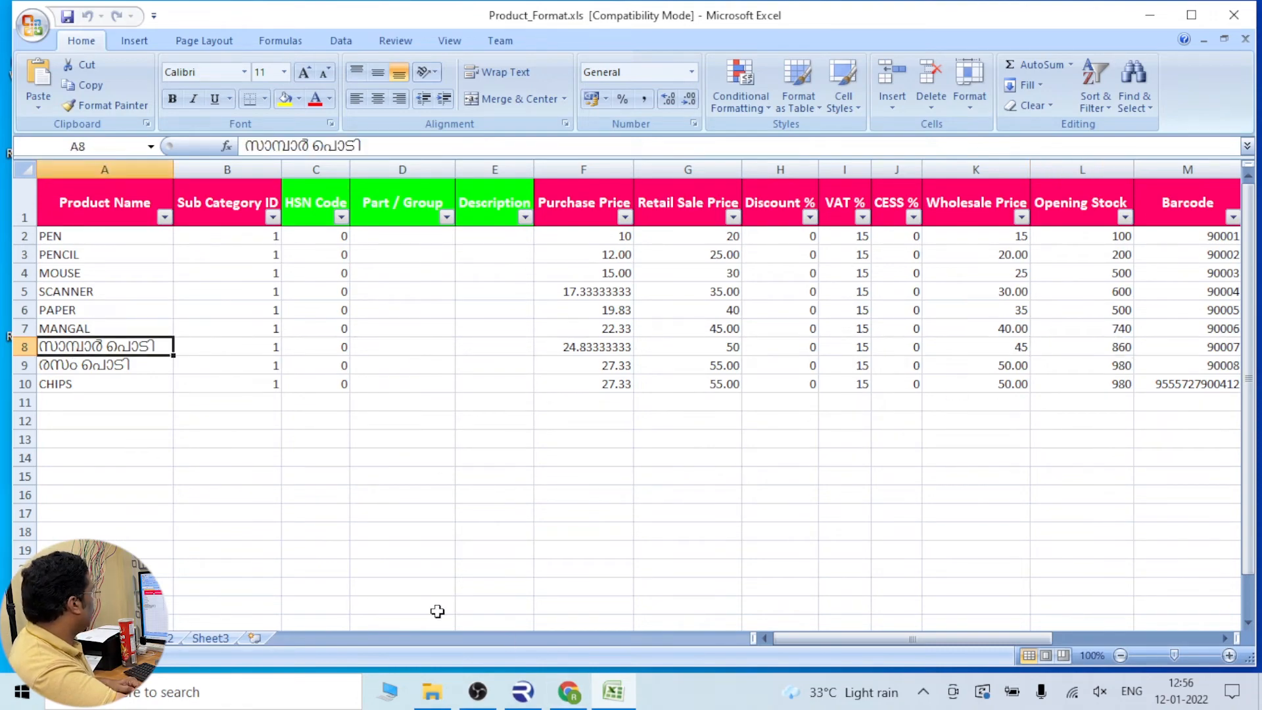
Switch to Raintech POS Hypermarket and show all stock in the Stock In Hand record
left_click(573, 697)
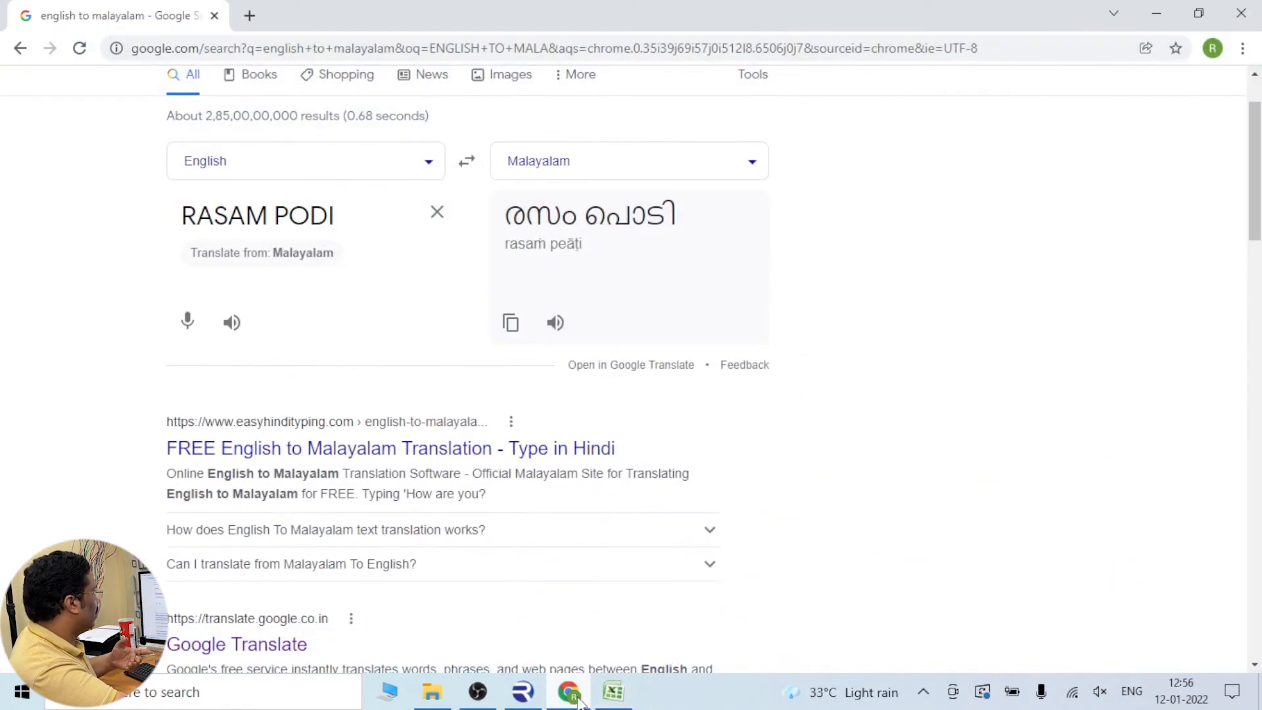
left_click(576, 698)
left_click(522, 692)
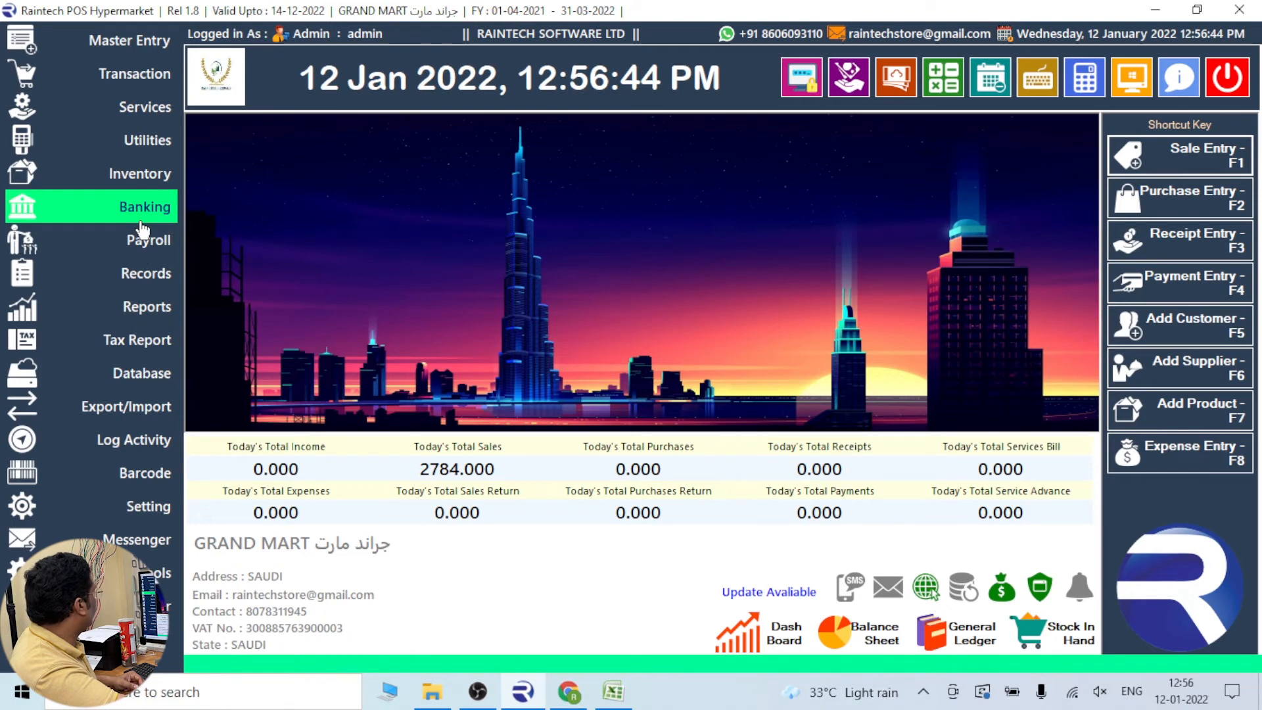
left_click(150, 273)
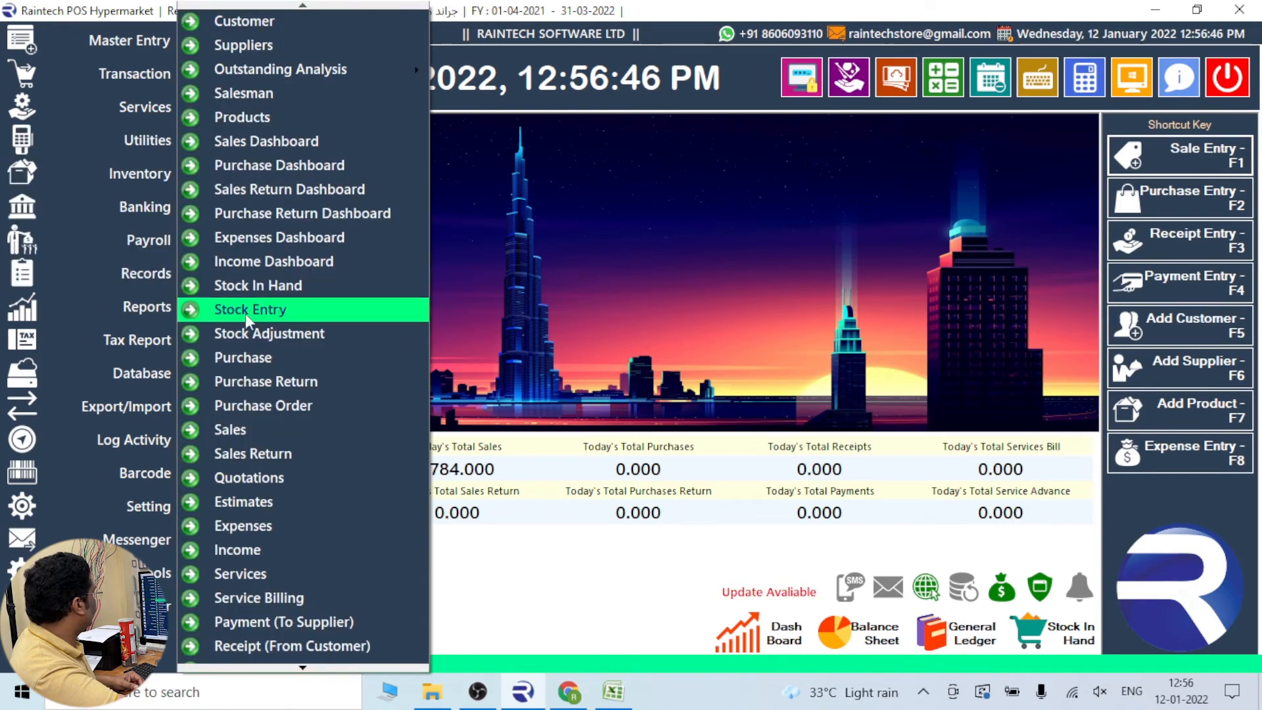
left_click(260, 285)
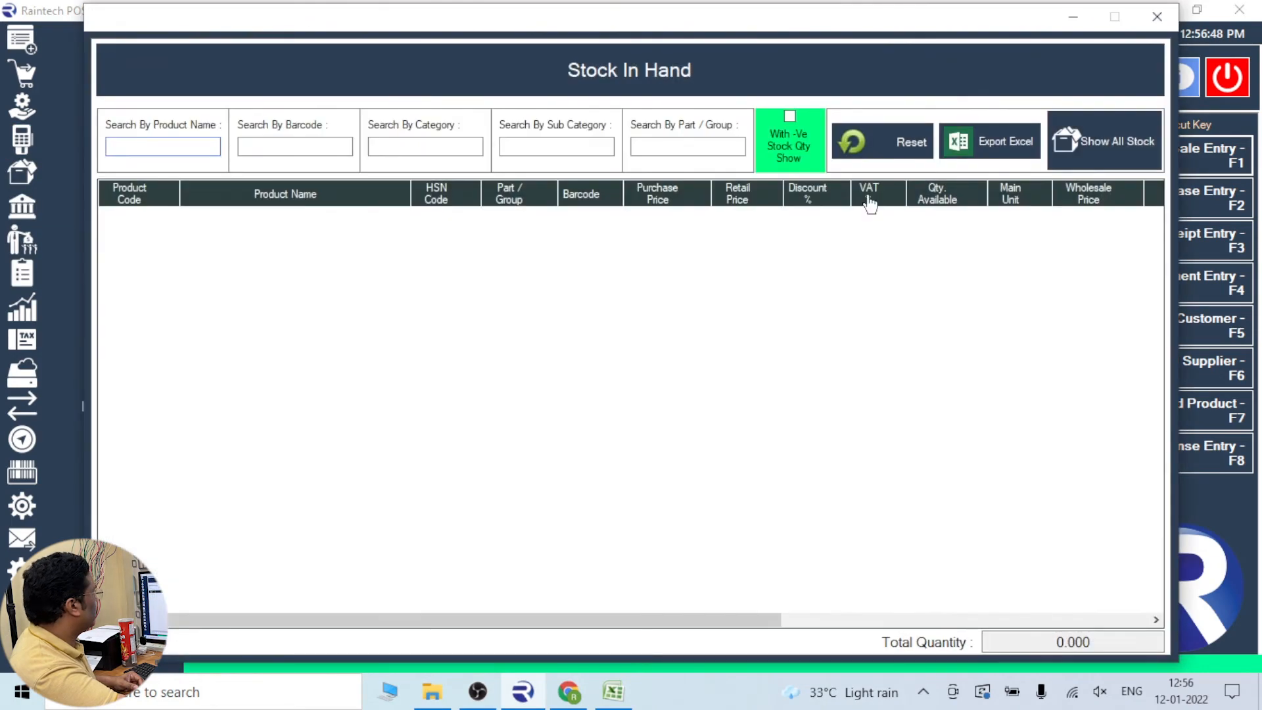
left_click(1069, 141)
Examine the available quantity of സാമ്പാർ പൊടി, barcode 90007, in the stock list
left_click(687, 416)
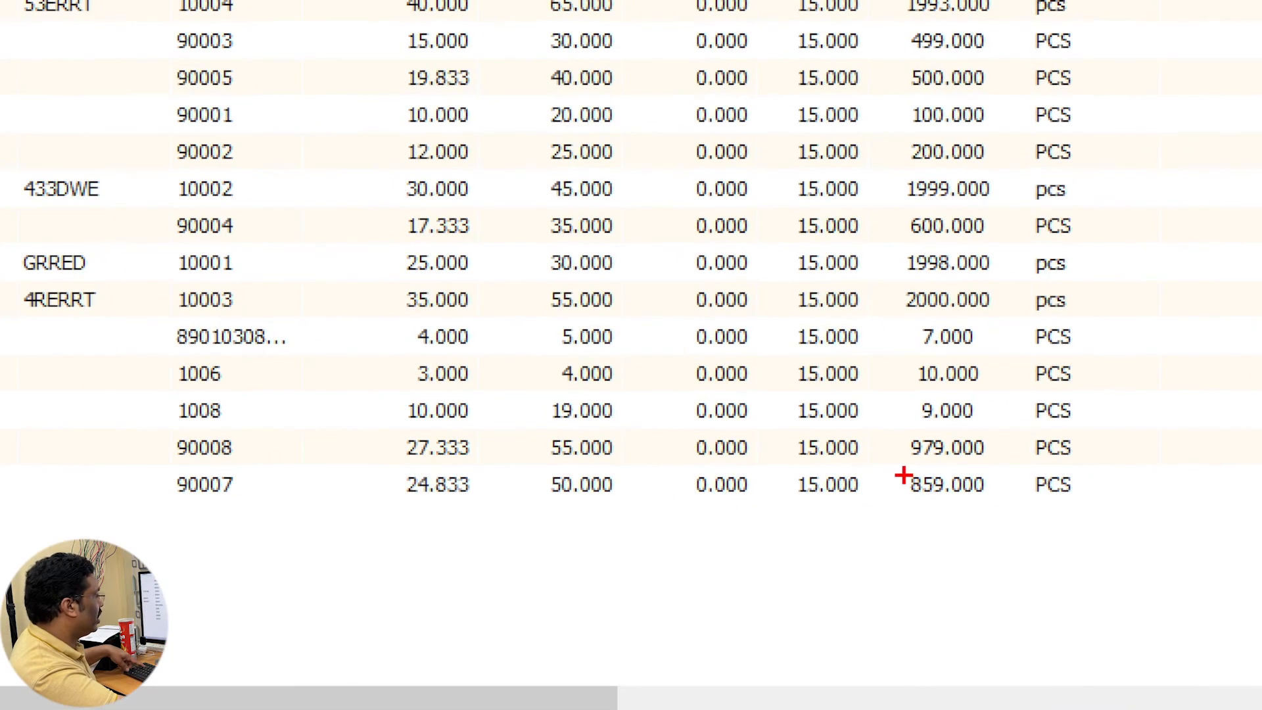
left_click_drag(889, 462, 994, 517)
key("Escape")
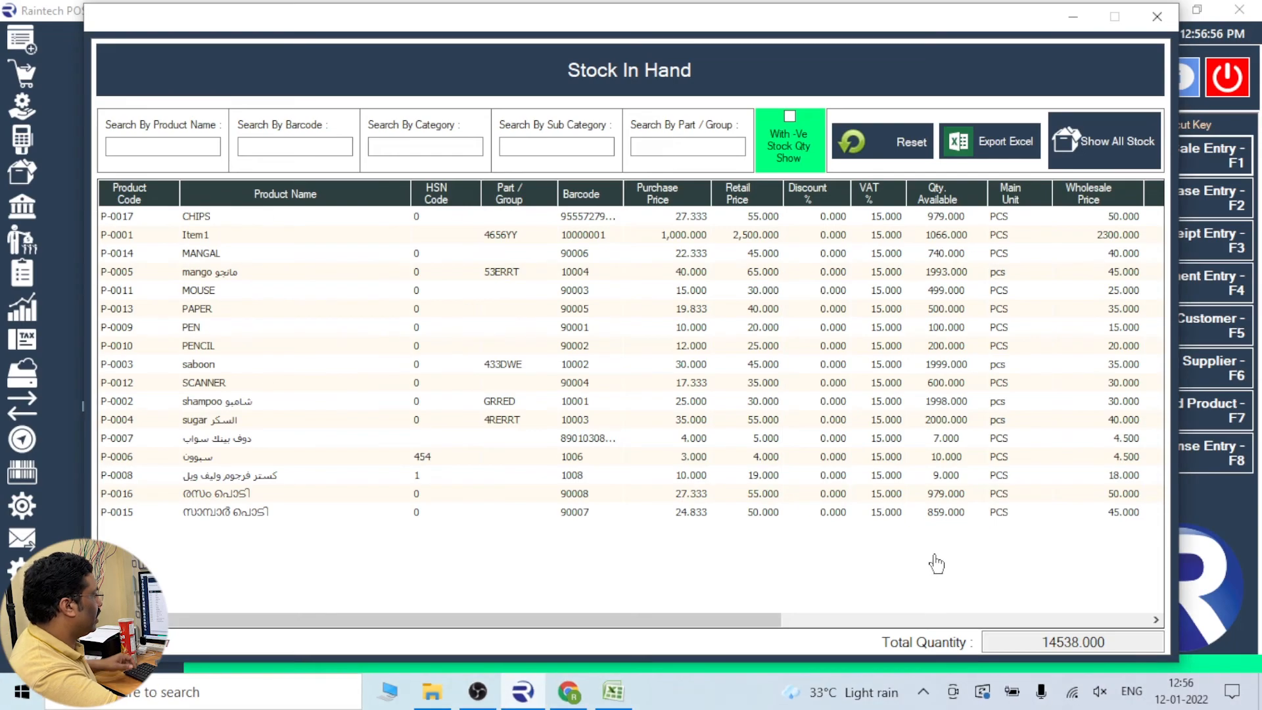
Switch to the Excel product sheet to compare its Opening Stock values, then minimize it and close Stock In Hand
left_click(613, 697)
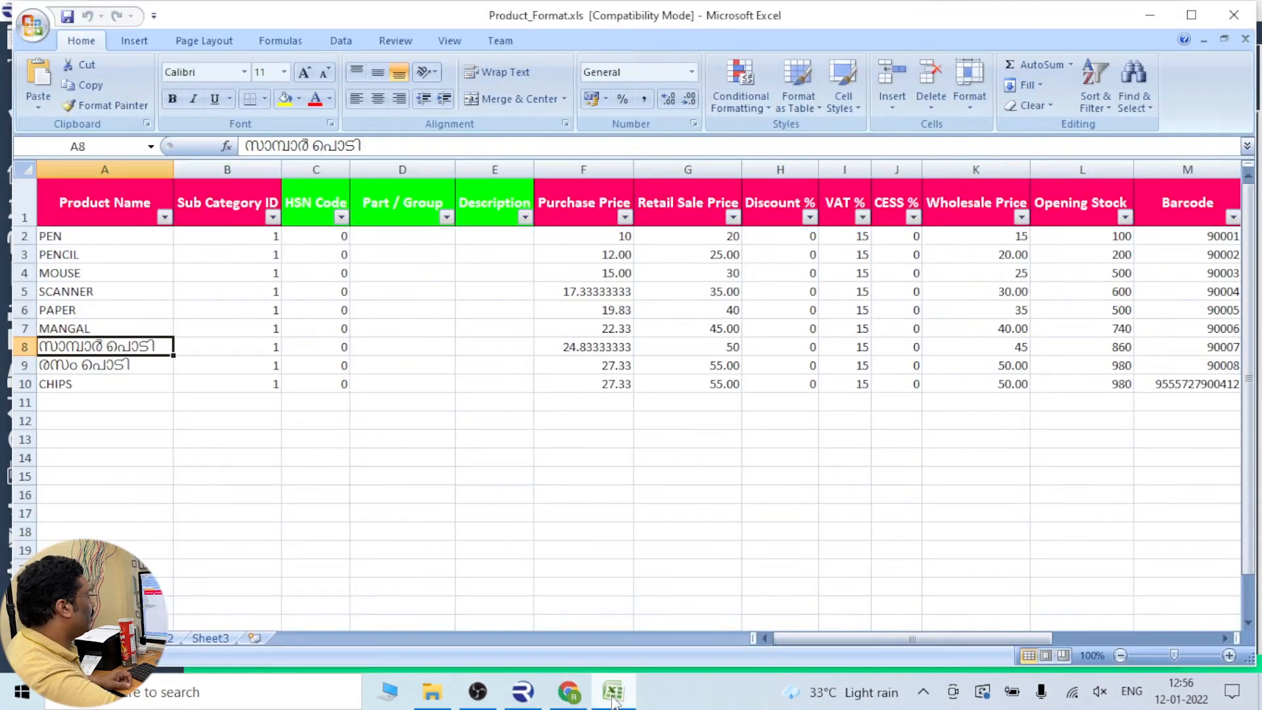
left_click(1106, 385)
left_click(1103, 362)
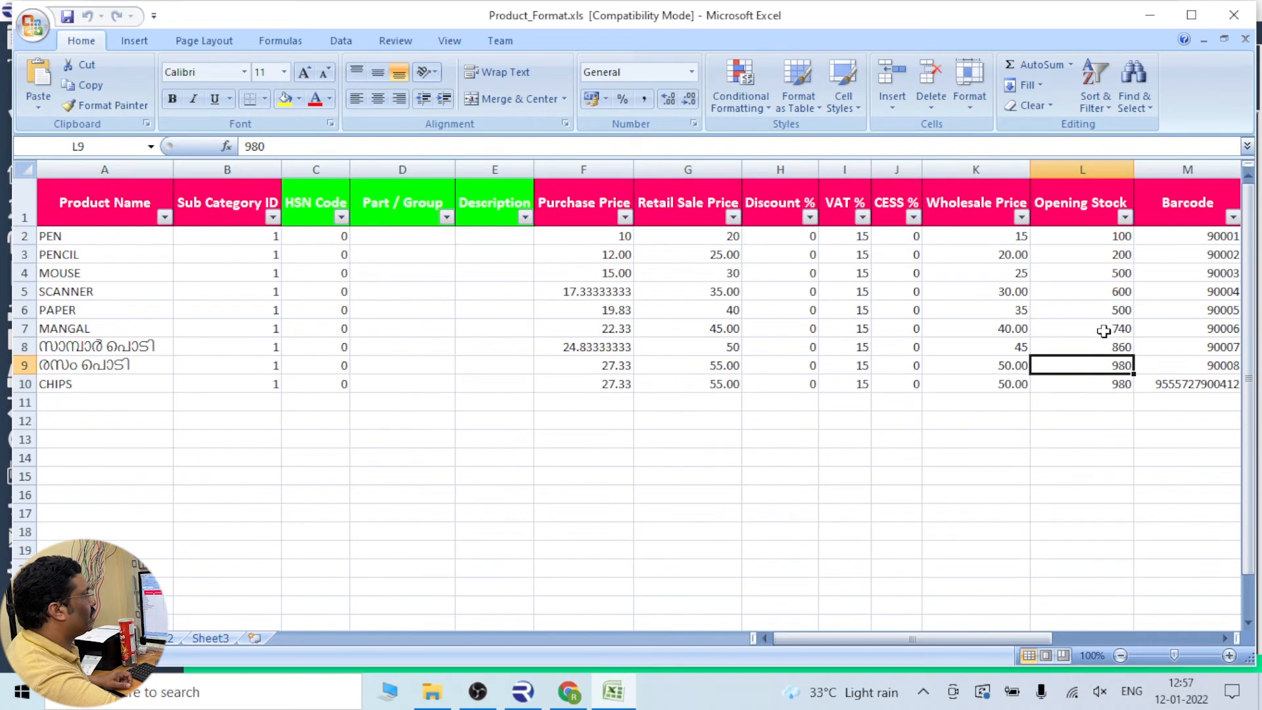
left_click(1104, 330)
left_click_drag(1107, 294, 1108, 390)
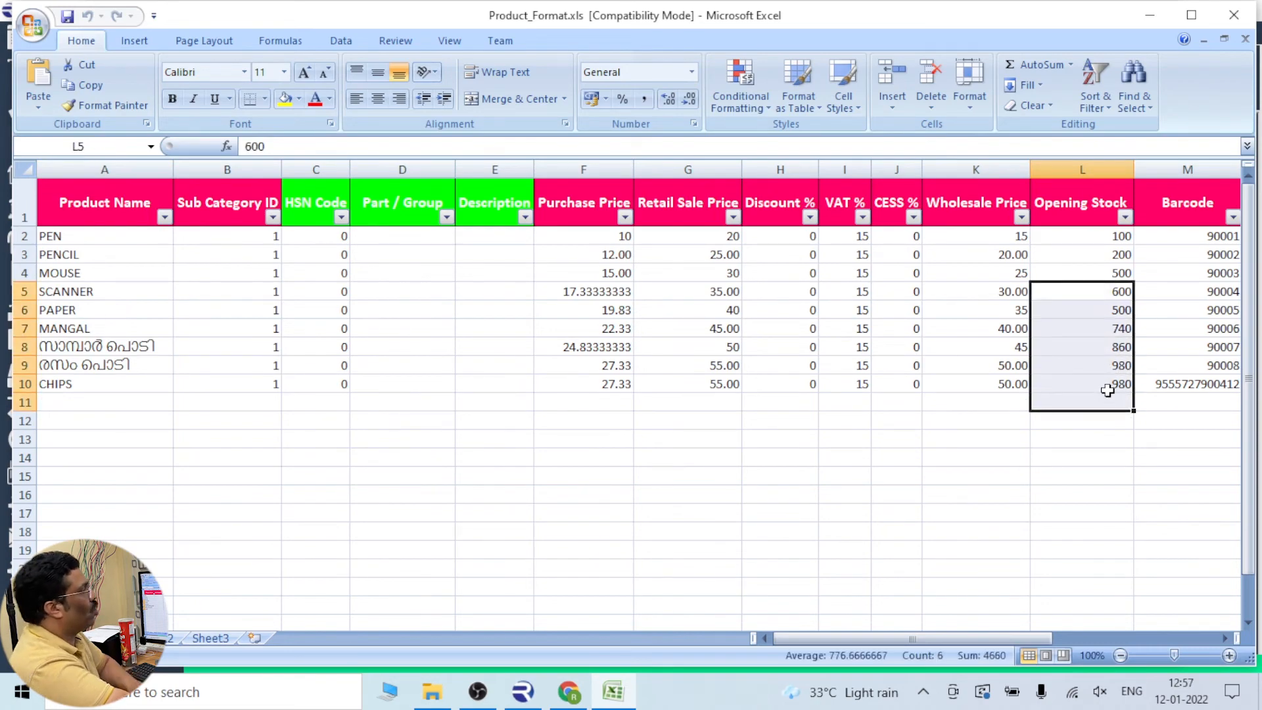
left_click(1149, 15)
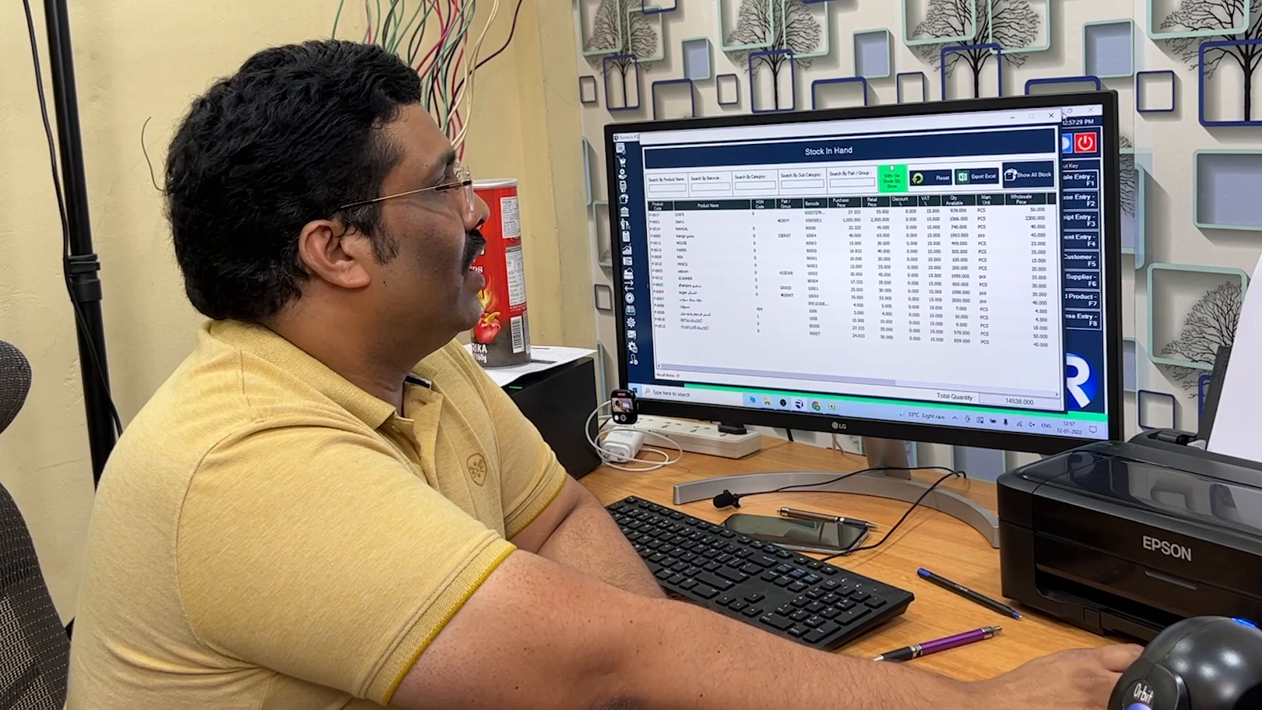
key("Escape")
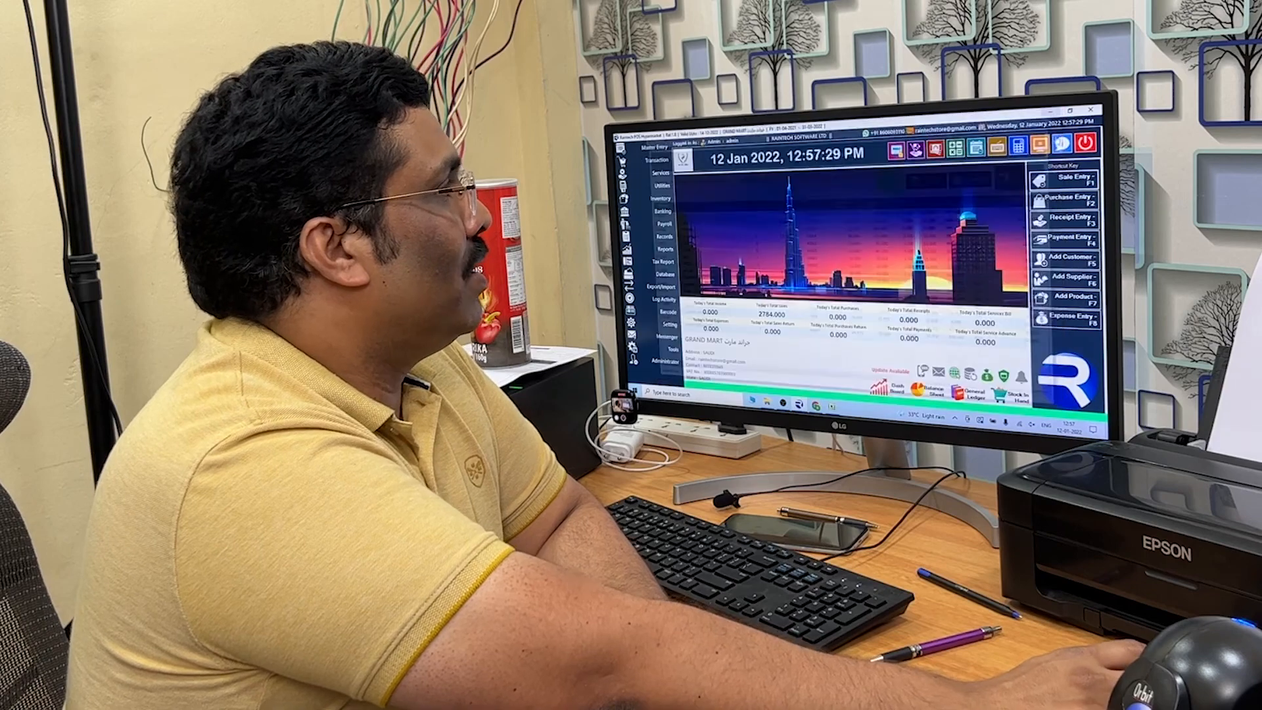